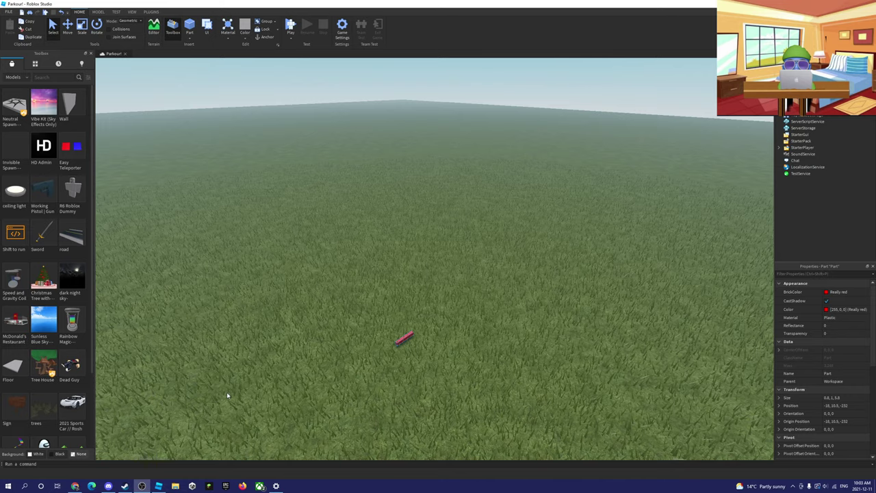
pyautogui.click(270, 363)
pyautogui.scroll(5, 270, 363)
pyautogui.scroll(-4, 270, 363)
pyautogui.moveTo(270, 363); pyautogui.dragTo(274, 352, button='right')
pyautogui.press('w')
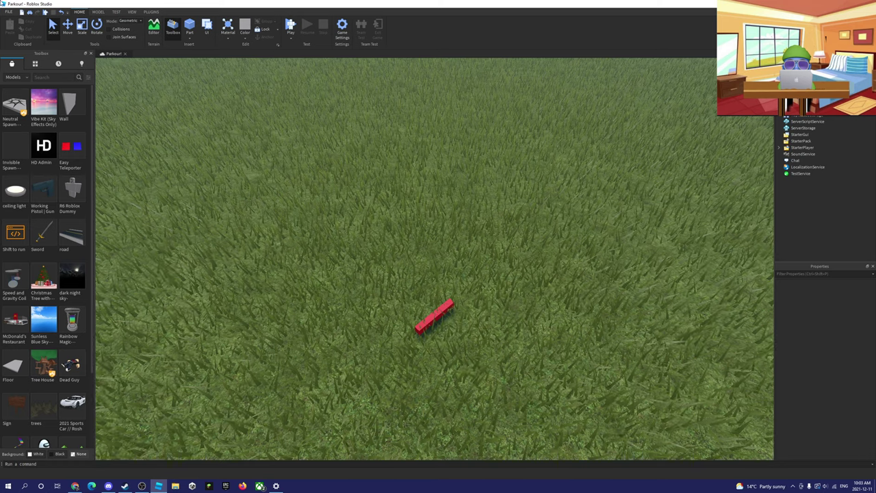
pyautogui.scroll(-10, 373, 331)
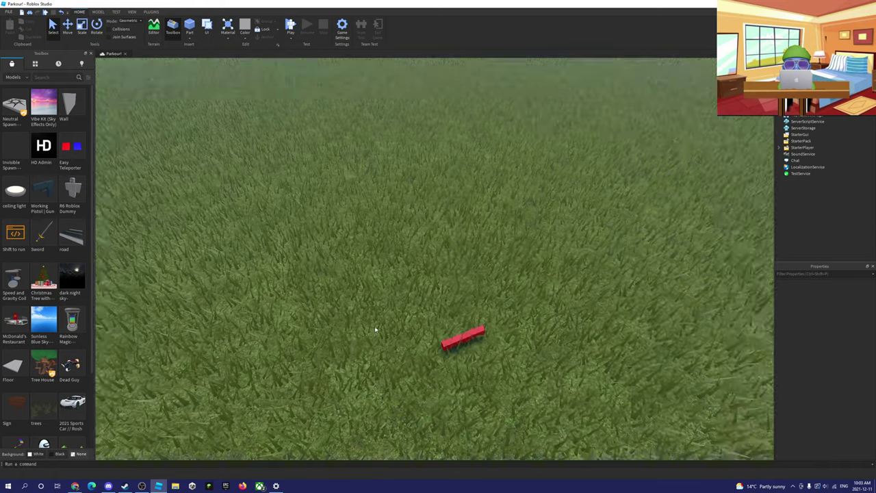
pyautogui.scroll(10, 375, 329)
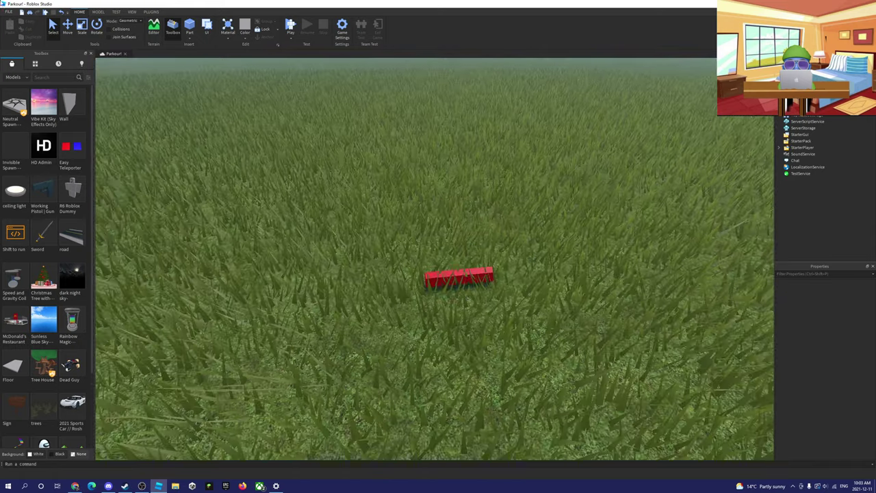
pyautogui.click(9, 12)
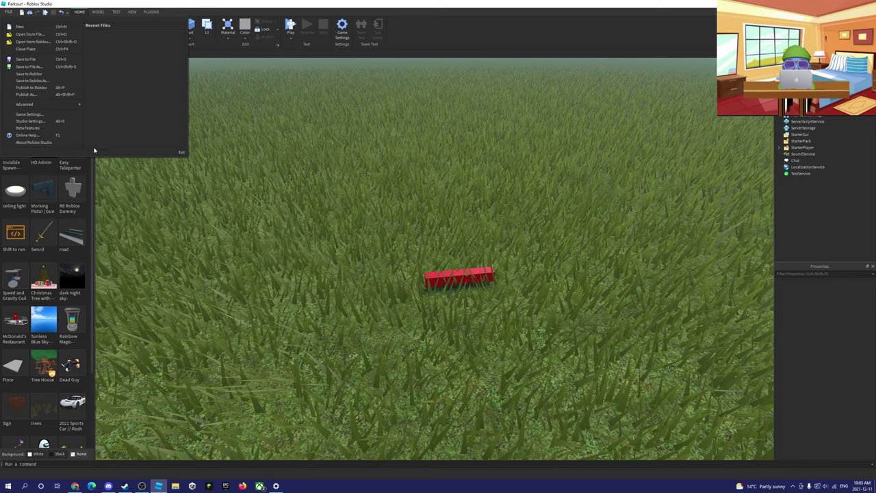
pyautogui.click(112, 195)
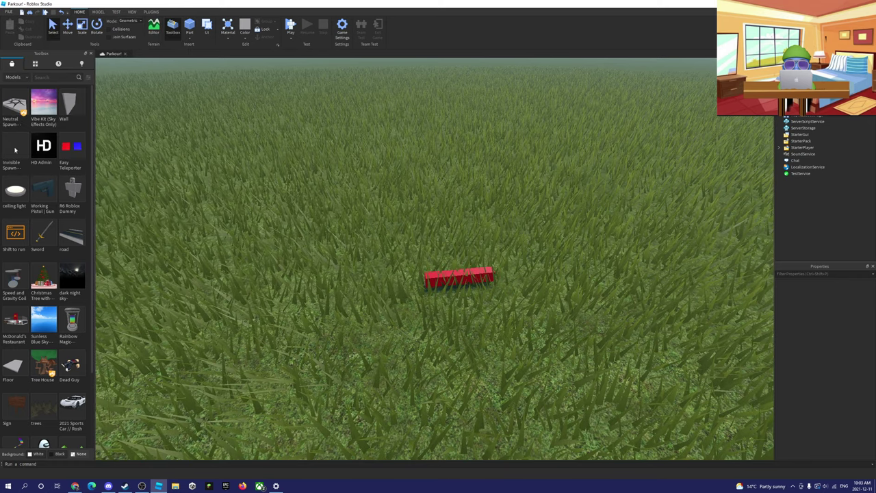
# Step: Search the toolbox models for "spawn" and place the Invisible Spawn on the grass away from the red part
pyautogui.click(454, 271)
pyautogui.scroll(-2, 454, 274)
pyautogui.moveTo(454, 273); pyautogui.dragTo(410, 326, button='right')
pyautogui.click(54, 76)
pyautogui.write('spa')
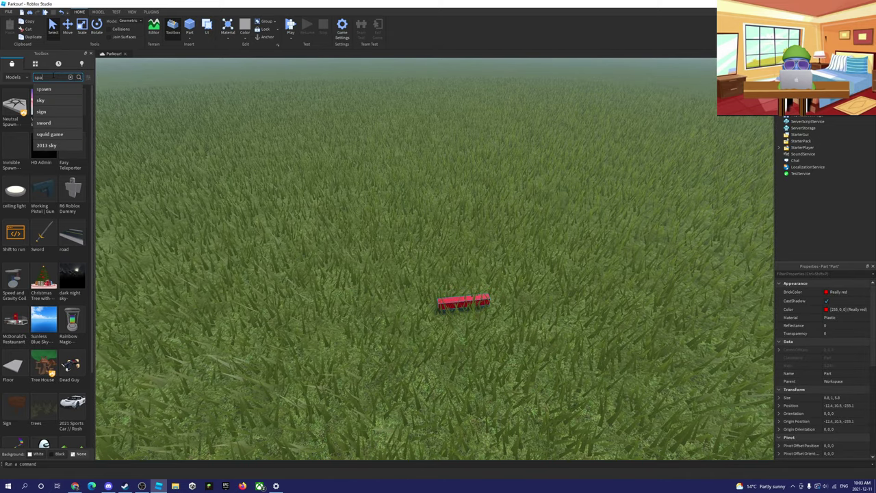
pyautogui.write('wn')
pyautogui.press('Return')
pyautogui.moveTo(295, 248); pyautogui.dragTo(302, 256, button='right')
pyautogui.scroll(-5, 302, 256)
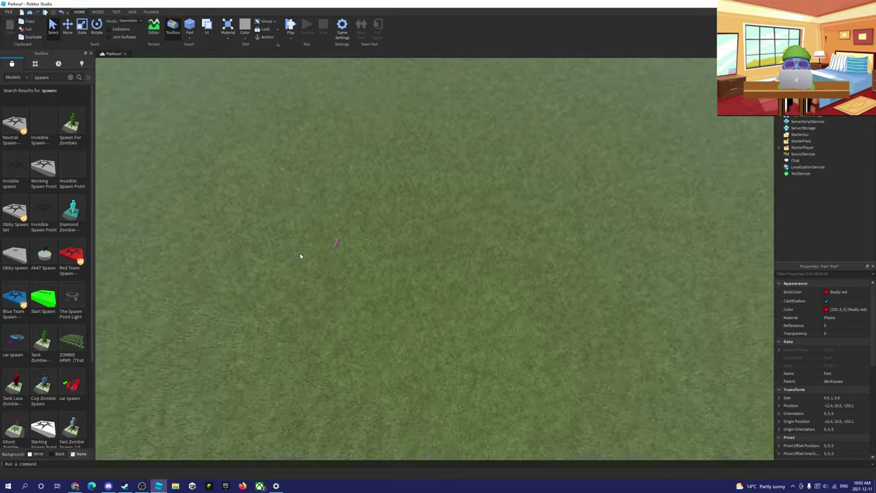
pyautogui.moveTo(40, 137); pyautogui.dragTo(237, 232)
pyautogui.scroll(4, 237, 233)
pyautogui.scroll(1, 369, 235)
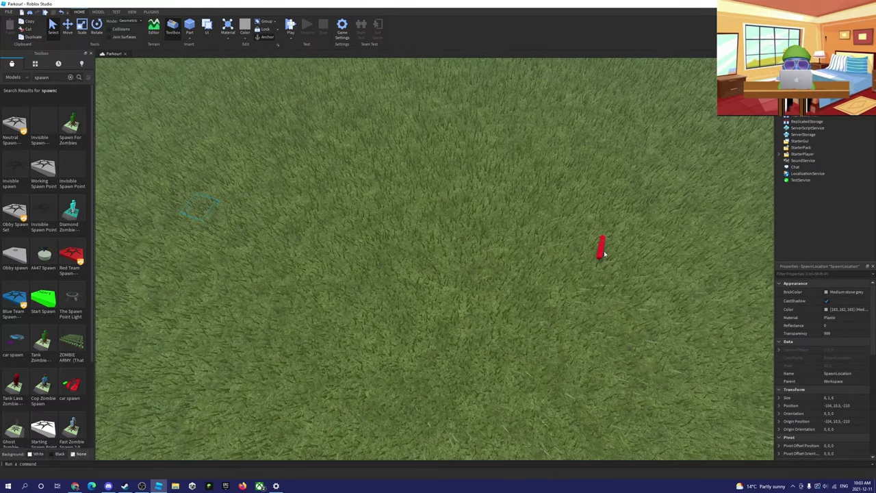
# Step: Move the red part across the grass to a spot close beside the invisible spawn location
pyautogui.moveTo(604, 252); pyautogui.dragTo(301, 229)
pyautogui.click(264, 180)
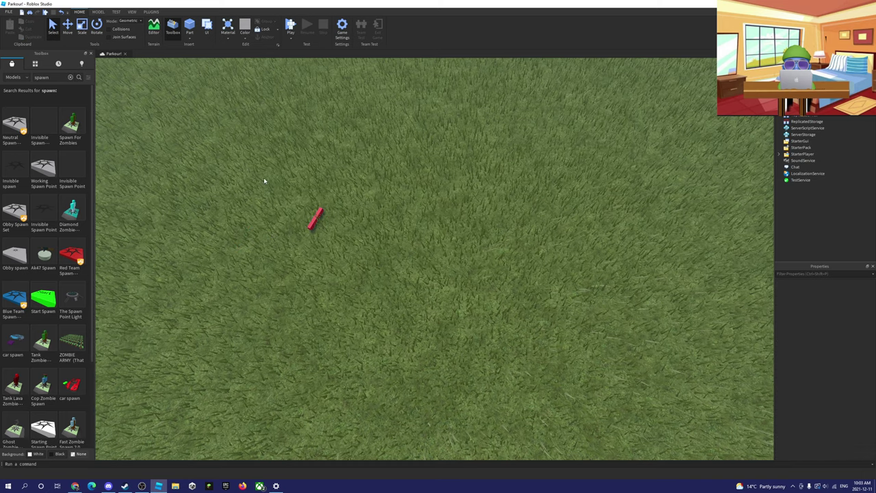
pyautogui.press('a')
pyautogui.click(233, 240)
pyautogui.press('w')
pyautogui.click(314, 195)
pyautogui.press('s')
pyautogui.press('s')
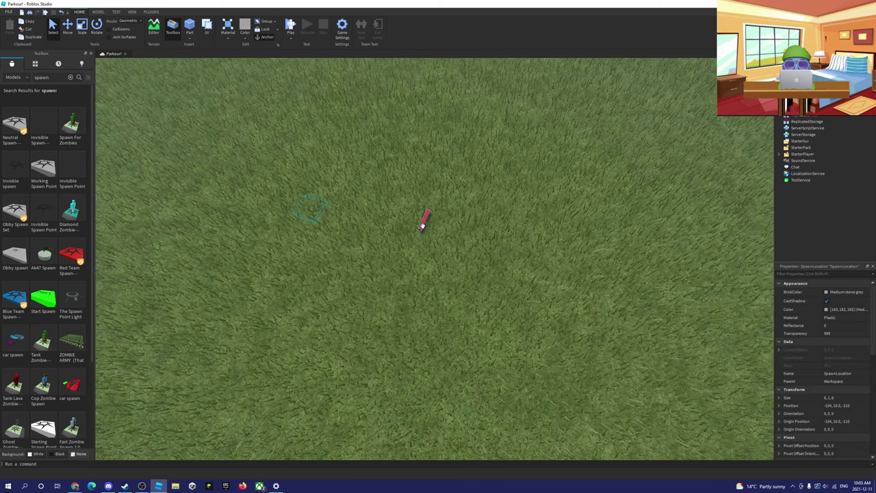
pyautogui.click(320, 194)
pyautogui.click(449, 237)
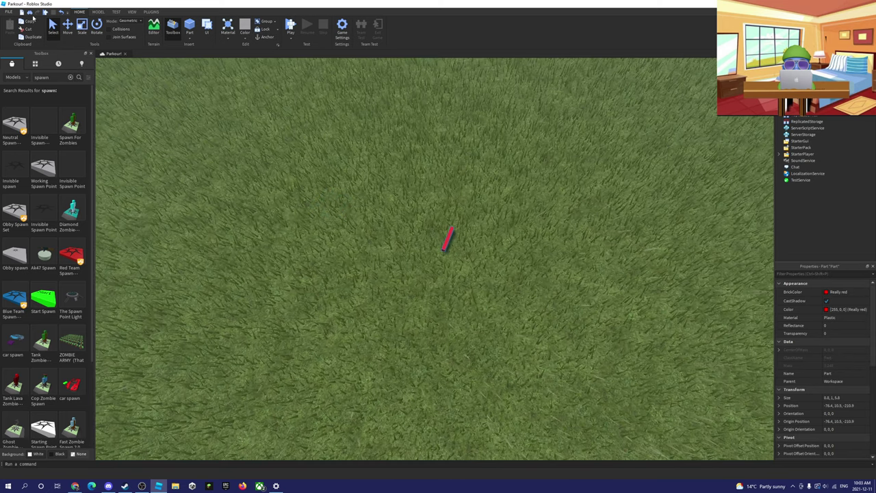
# Step: Scale the red part lengthwise into a thin bar sized 0.8, 1, 15.8
pyautogui.click(82, 27)
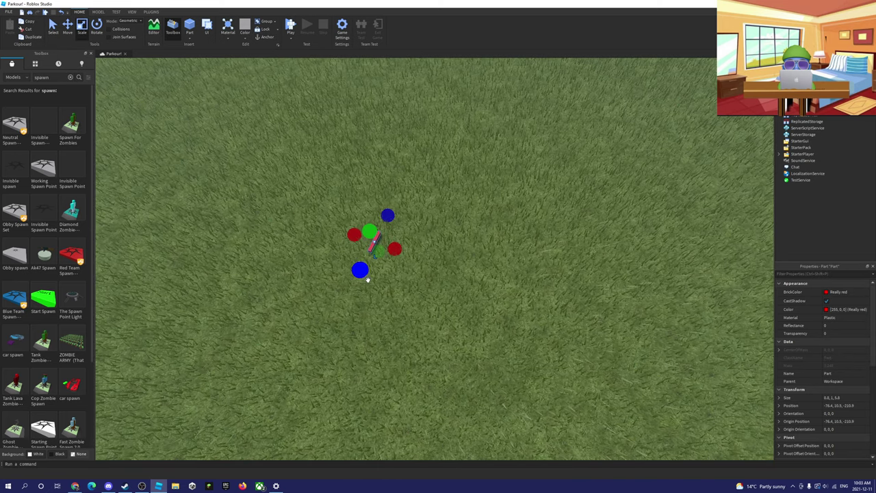
pyautogui.moveTo(368, 279); pyautogui.dragTo(377, 273)
pyautogui.moveTo(402, 214); pyautogui.dragTo(401, 254)
pyautogui.hotkey('ctrl', 'z')
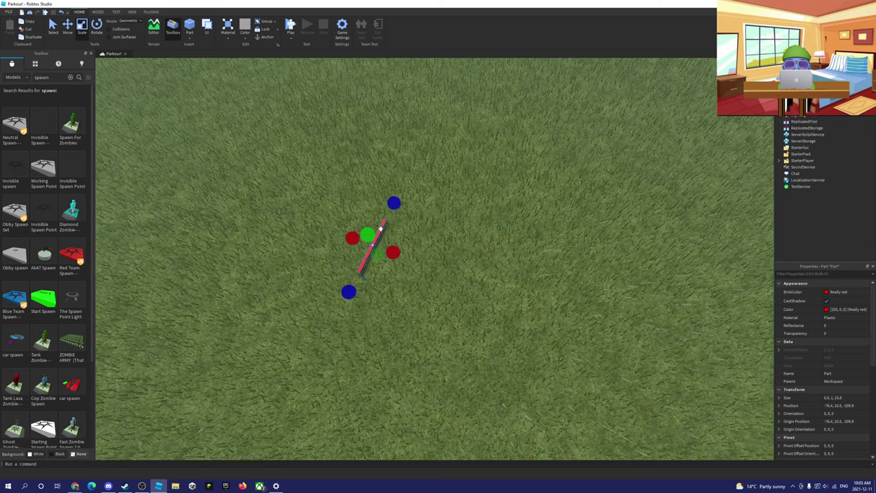
# Step: Duplicate the long red bar, place the copy parallel beside the original, and clear the toolbox search
pyautogui.hotkey('ctrl', 'd')
pyautogui.moveTo(380, 228); pyautogui.dragTo(439, 252)
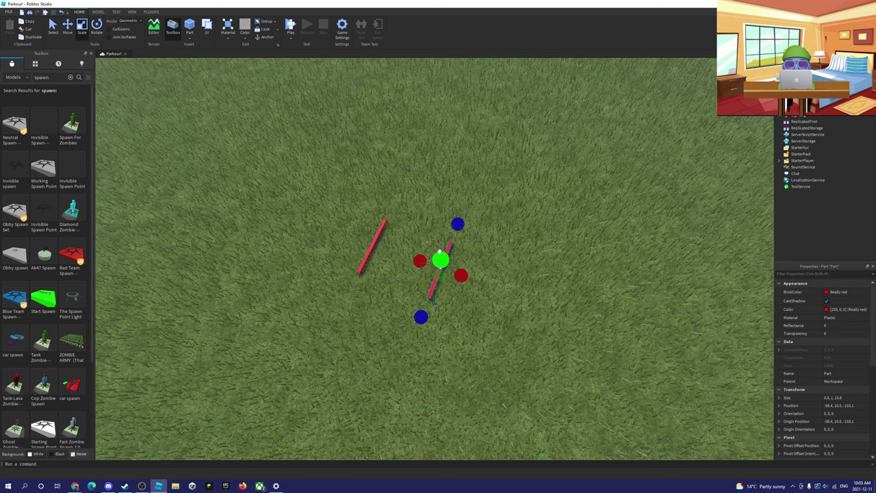
pyautogui.click(70, 78)
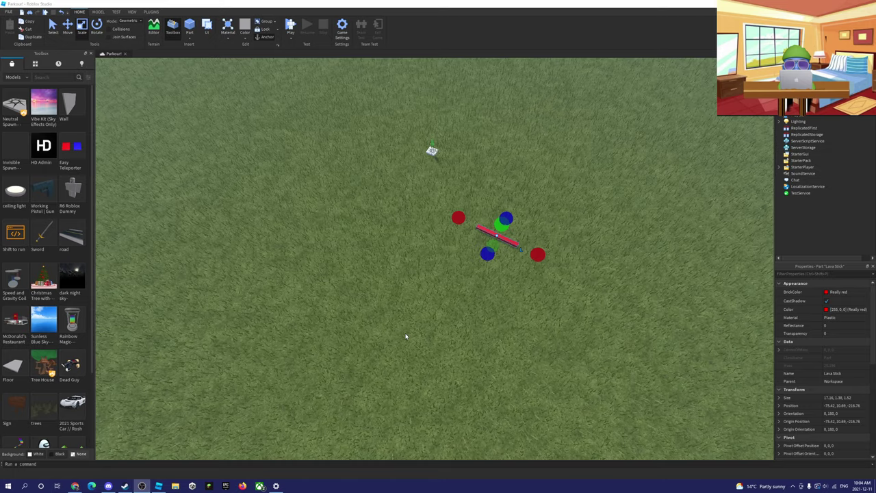
# Step: Move the Lava Stick over the grass closer to the visible spawn pad, to about -83.42, 10.69, -211.24
pyautogui.press('w')
pyautogui.moveTo(406, 336); pyautogui.dragTo(438, 340, button='right')
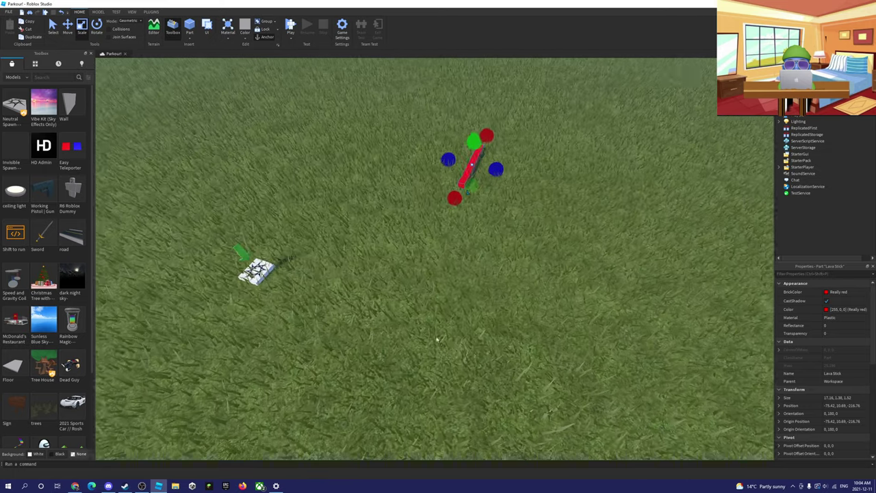
pyautogui.press('s')
pyautogui.press('w')
pyautogui.press('d')
pyautogui.press('s')
pyautogui.press('w')
pyautogui.click(511, 275)
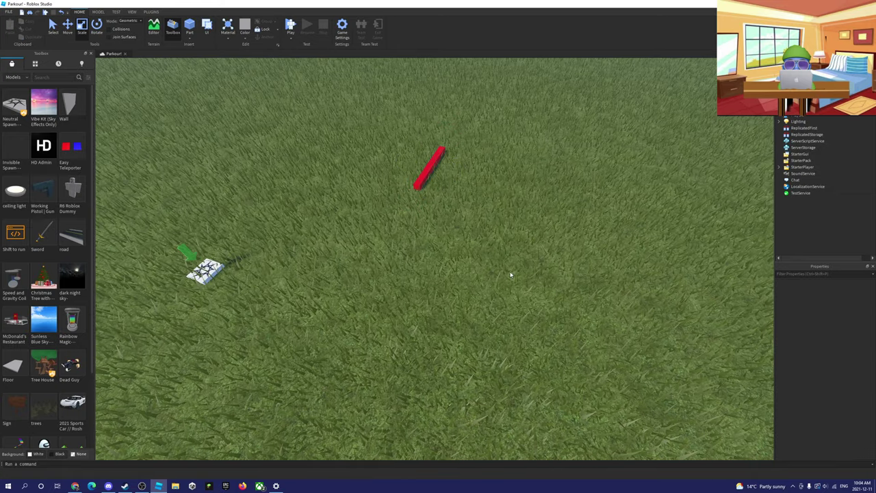
pyautogui.moveTo(437, 241); pyautogui.dragTo(365, 292)
pyautogui.click(428, 167)
pyautogui.moveTo(428, 167); pyautogui.dragTo(439, 196)
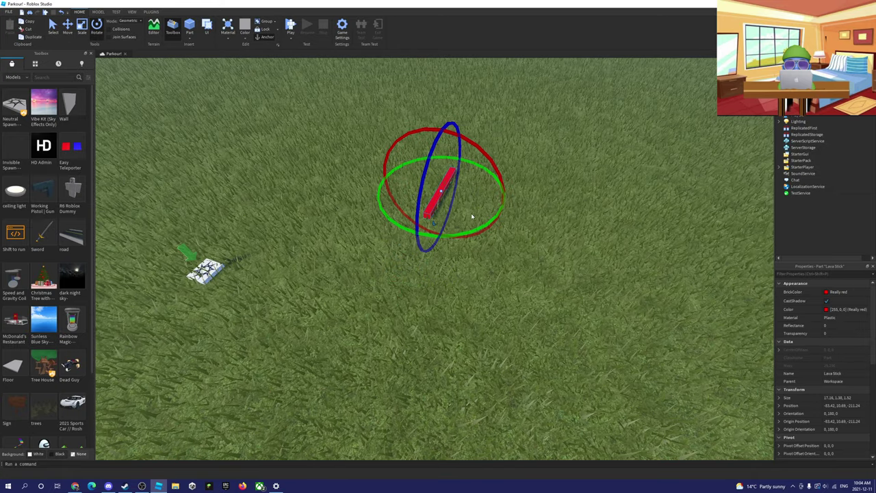
# Step: Rotate the Lava Stick to orientation 0, 90, 0 and shift it to about -87.24, 10.69, -210.58
pyautogui.moveTo(522, 232); pyautogui.dragTo(340, 215)
pyautogui.click(478, 198)
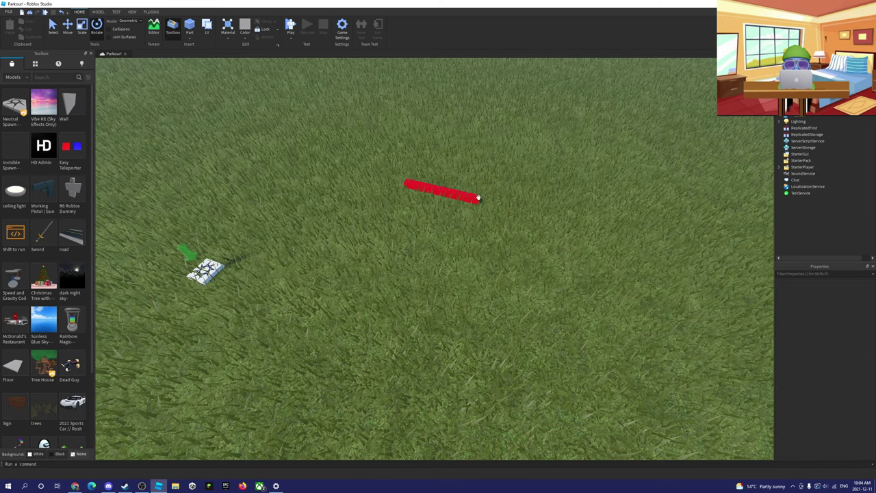
pyautogui.moveTo(444, 191); pyautogui.dragTo(440, 204)
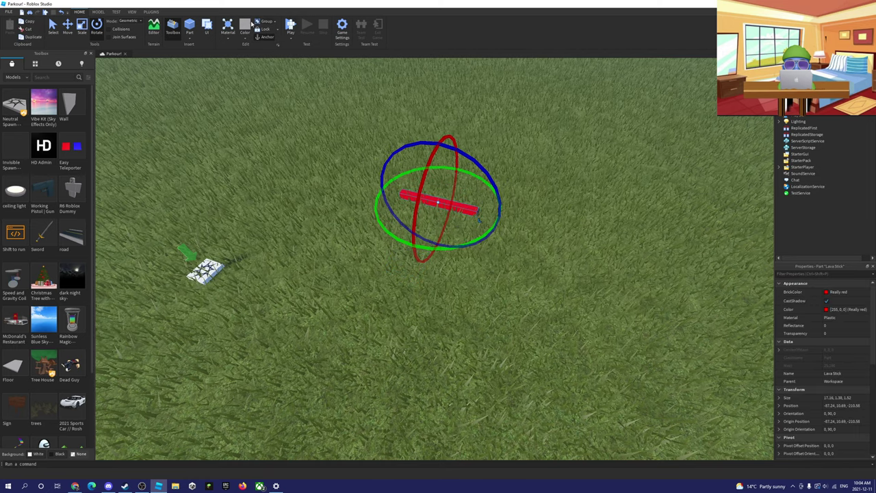
# Step: Playtest the place by jumping repeatedly with the character near the Lava Stick, and stop the test
pyautogui.press('F5')
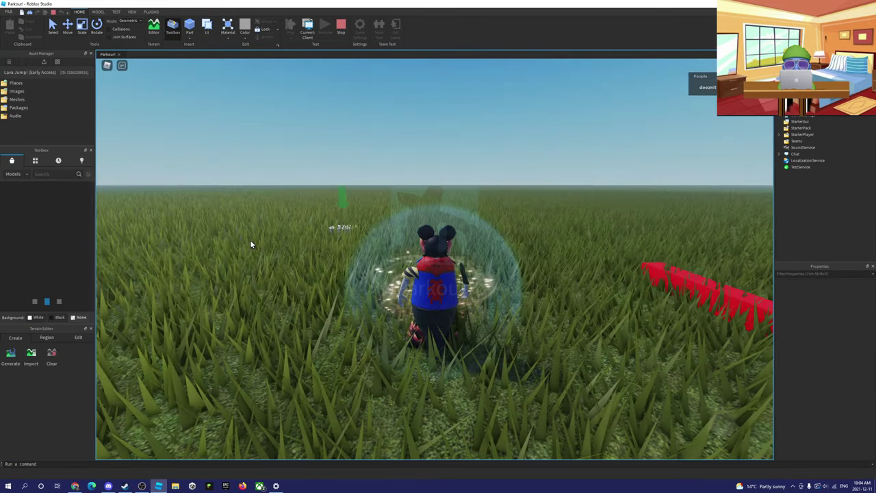
pyautogui.click(418, 282)
pyautogui.moveTo(418, 281); pyautogui.dragTo(418, 285, button='right')
pyautogui.press('space')
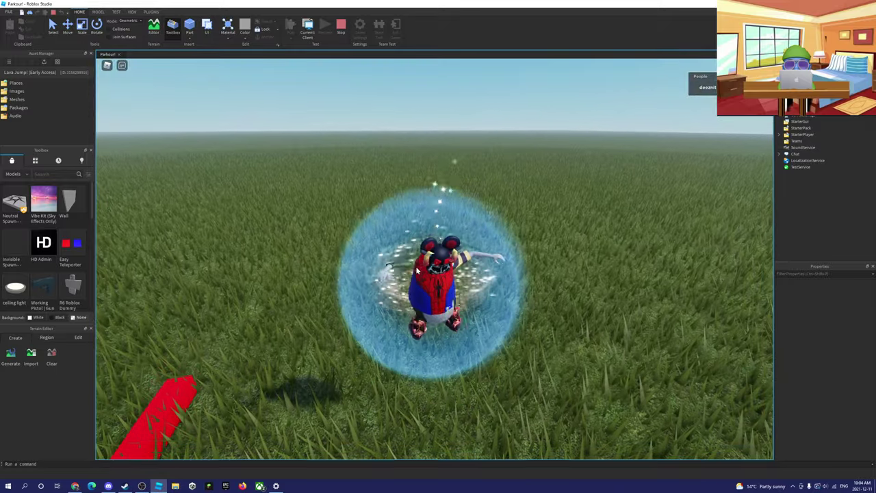
pyautogui.press('space')
pyautogui.press('space')
pyautogui.press('space')
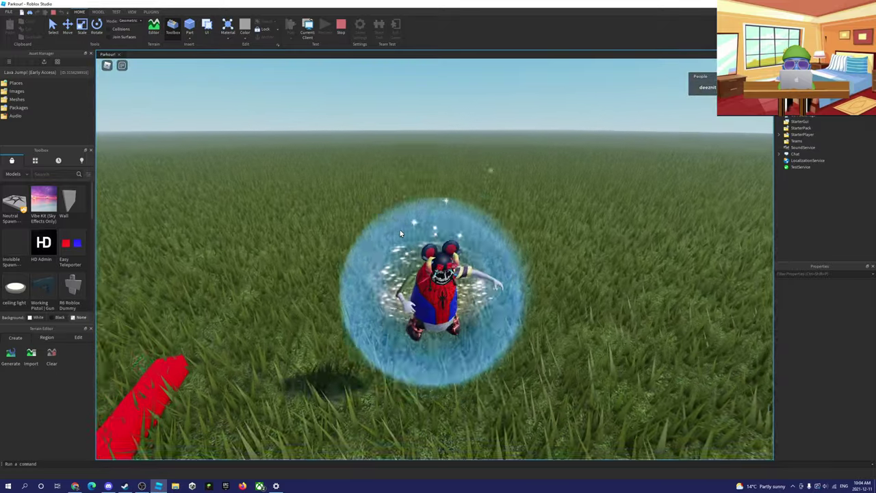
pyautogui.moveTo(402, 222); pyautogui.dragTo(402, 222, button='right')
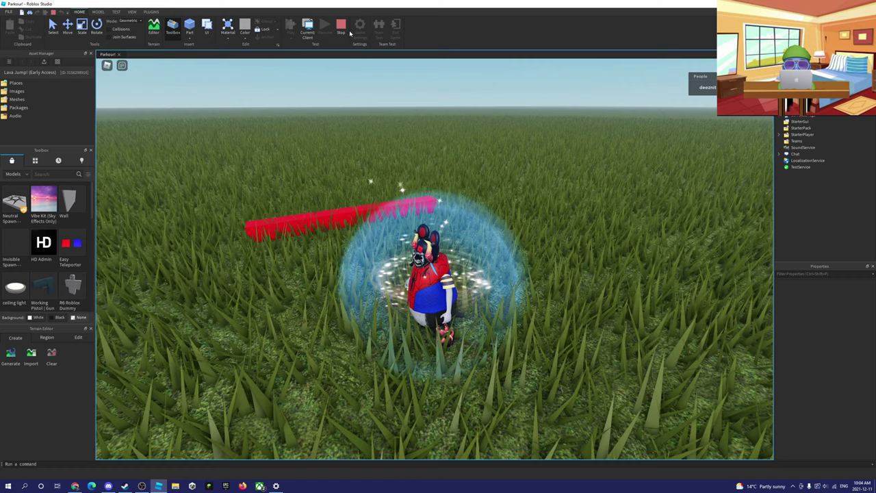
pyautogui.click(340, 26)
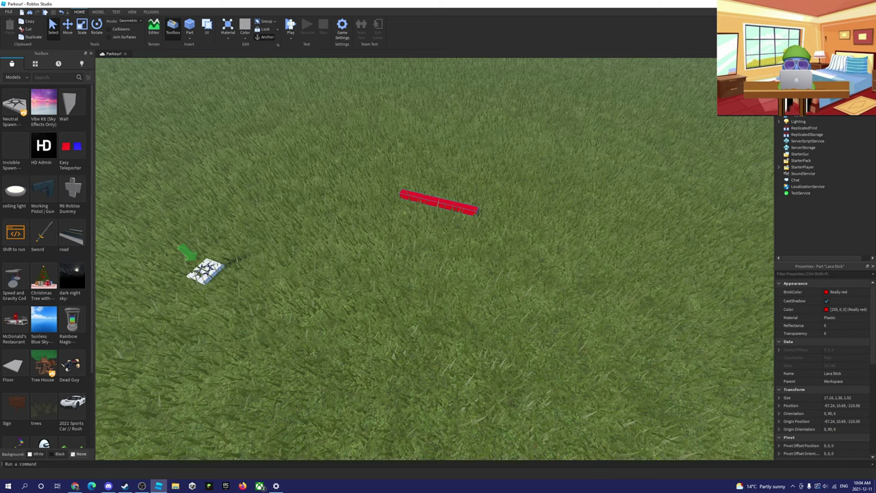
# Step: Move the "Put in StarterPlayerScripts" local script into StarterPlayerScripts and playtest the character's jumping
pyautogui.moveTo(818, 102); pyautogui.dragTo(799, 178)
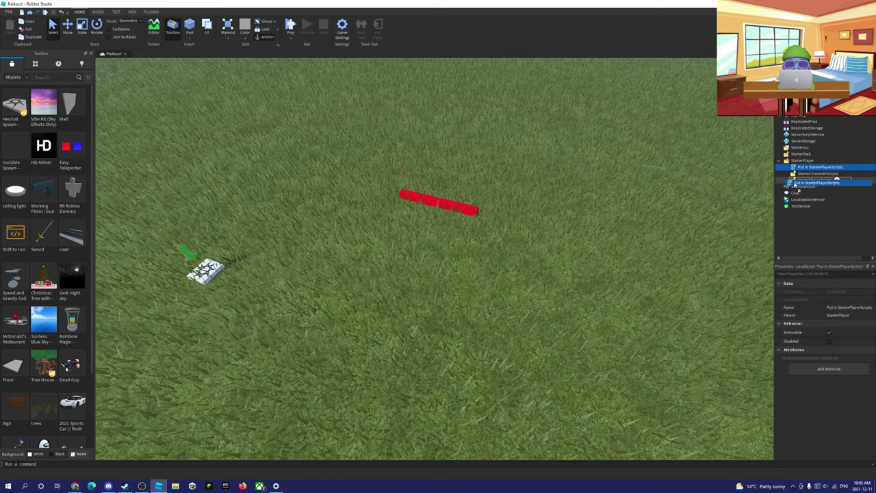
pyautogui.click(291, 26)
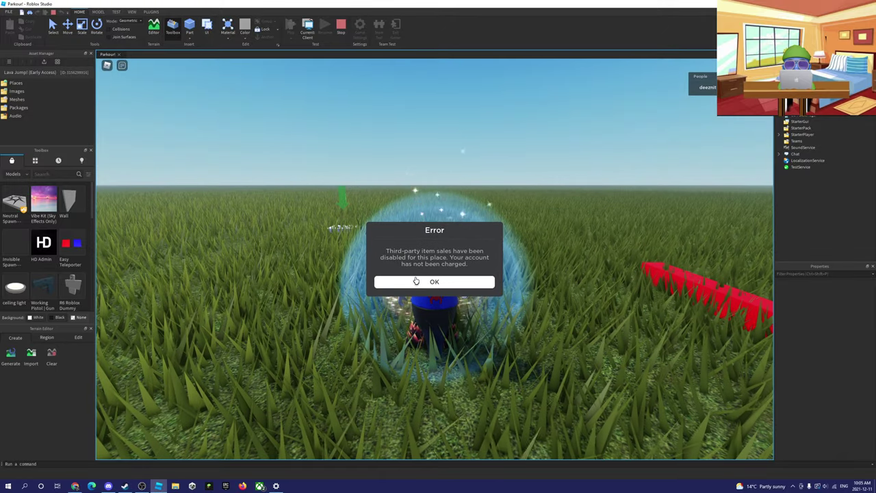
pyautogui.click(413, 282)
pyautogui.press('space')
pyautogui.press('space')
pyautogui.press('space')
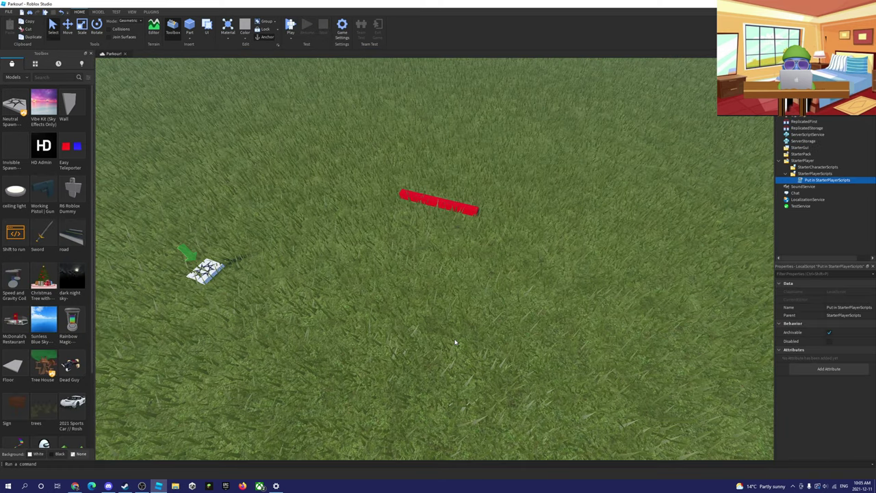
# Step: Open the "Put in StarterPlayerScripts" script, highlight its entire double-jump code to review it, and close it
pyautogui.rightClick(454, 341)
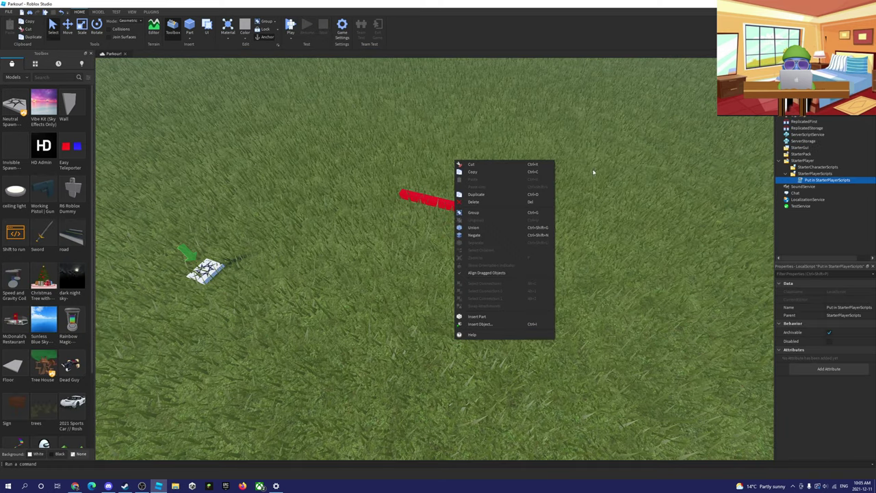
pyautogui.click(620, 219)
pyautogui.doubleClick(855, 180)
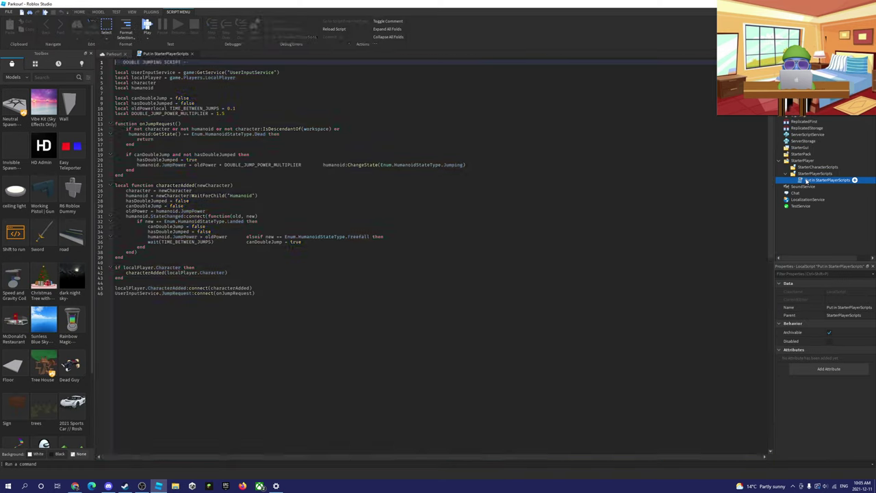
pyautogui.moveTo(254, 293); pyautogui.dragTo(115, 62)
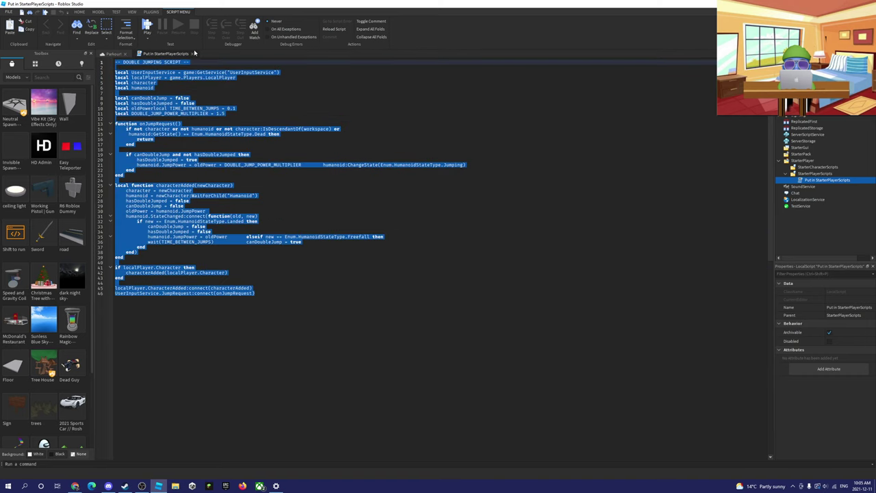
pyautogui.click(194, 54)
pyautogui.moveTo(560, 233); pyautogui.dragTo(431, 183)
pyautogui.press('d')
pyautogui.click(432, 182)
pyautogui.press('a')
pyautogui.press('s')
pyautogui.moveTo(438, 150); pyautogui.dragTo(352, 218)
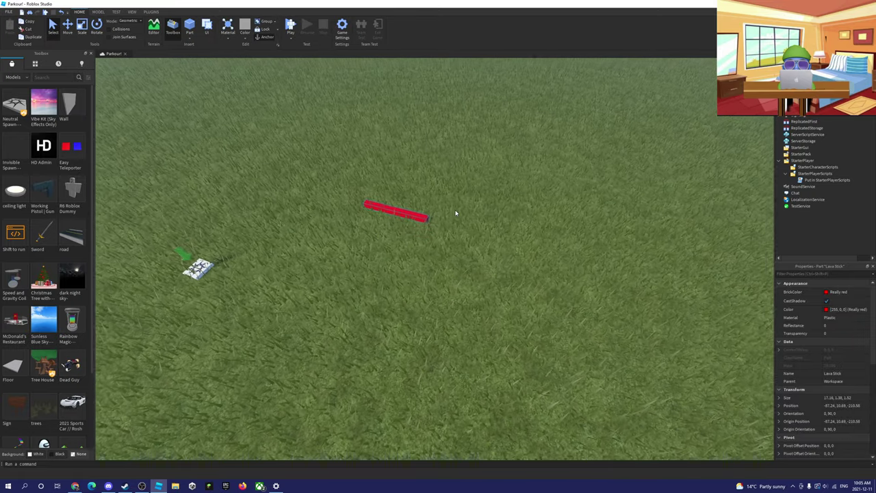
pyautogui.press('w')
pyautogui.press('a')
pyautogui.moveTo(470, 204); pyautogui.dragTo(427, 203)
pyautogui.press('s')
pyautogui.click(471, 213)
pyautogui.press('s')
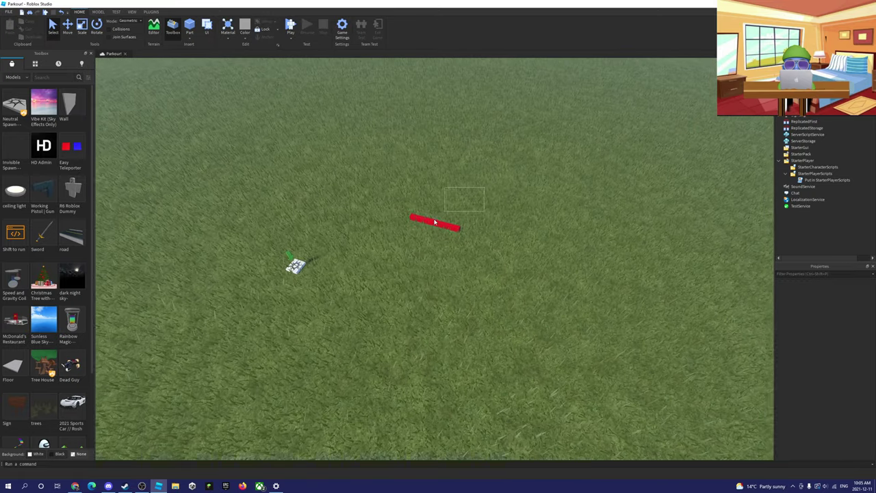
pyautogui.moveTo(484, 187); pyautogui.dragTo(644, 200)
pyautogui.scroll(5, 372, 239)
pyautogui.press('d')
pyautogui.press('a')
pyautogui.press('d')
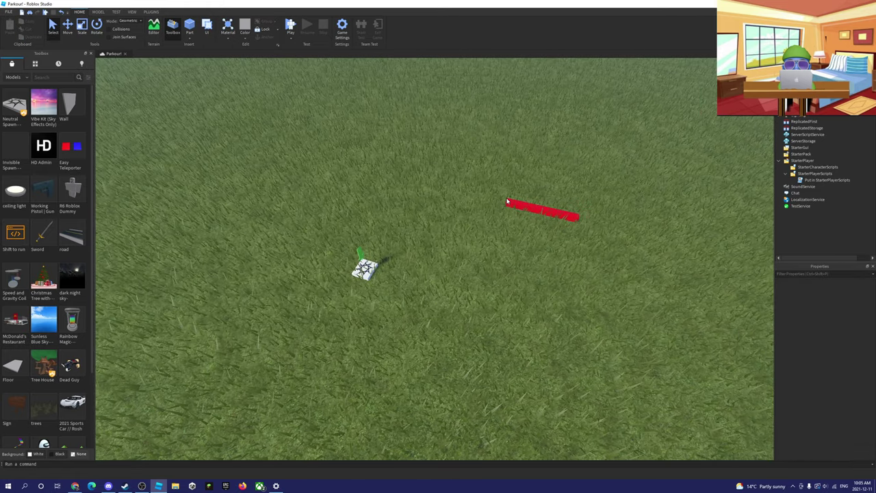
pyautogui.click(537, 214)
pyautogui.moveTo(608, 223); pyautogui.dragTo(604, 221)
pyautogui.moveTo(604, 221); pyautogui.dragTo(605, 220, button='right')
pyautogui.press('w')
pyautogui.scroll(-6, 604, 223)
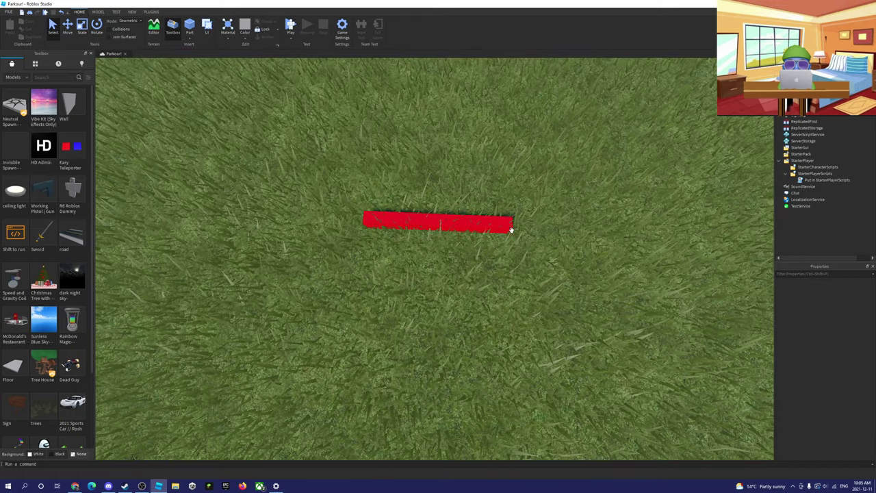
# Step: Duplicate the Lava Stick and move the copy sideways along the course to about -65.24, 10.69, -210.58
pyautogui.moveTo(512, 230); pyautogui.dragTo(499, 228)
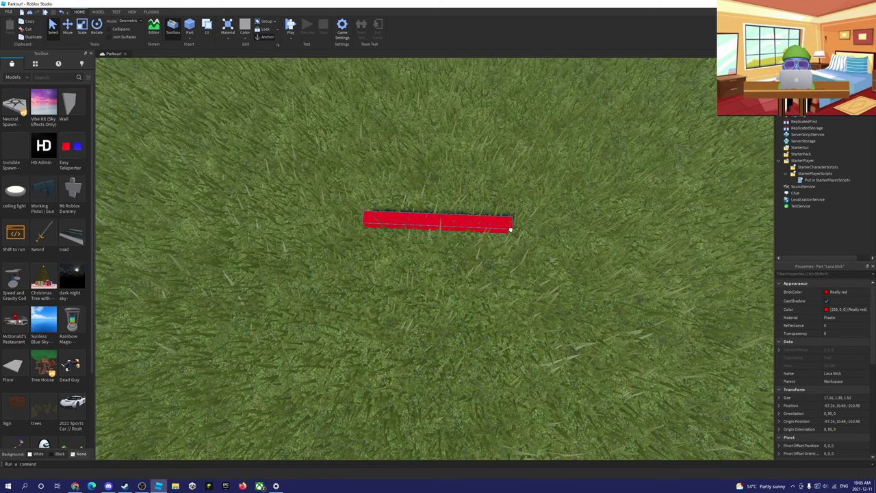
pyautogui.scroll(-5, 452, 346)
pyautogui.click(429, 325)
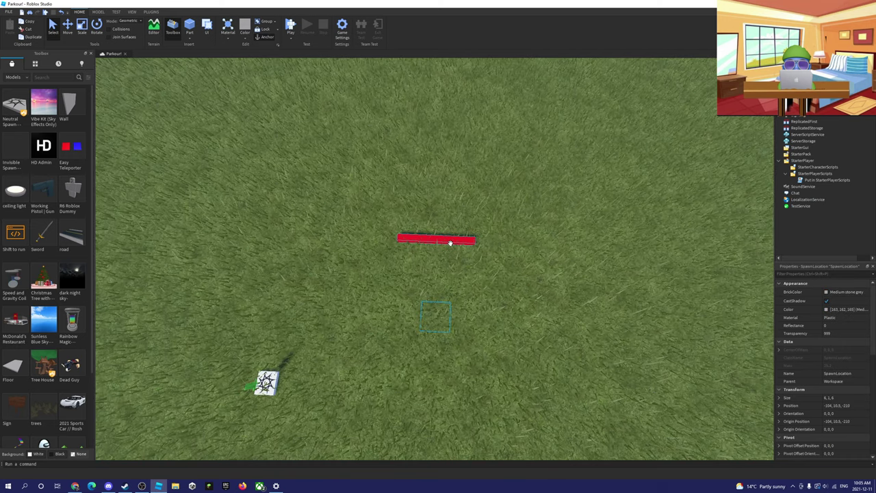
pyautogui.click(450, 243)
pyautogui.moveTo(501, 284); pyautogui.dragTo(160, 276, button='right')
pyautogui.scroll(-1, 160, 276)
pyautogui.press('d')
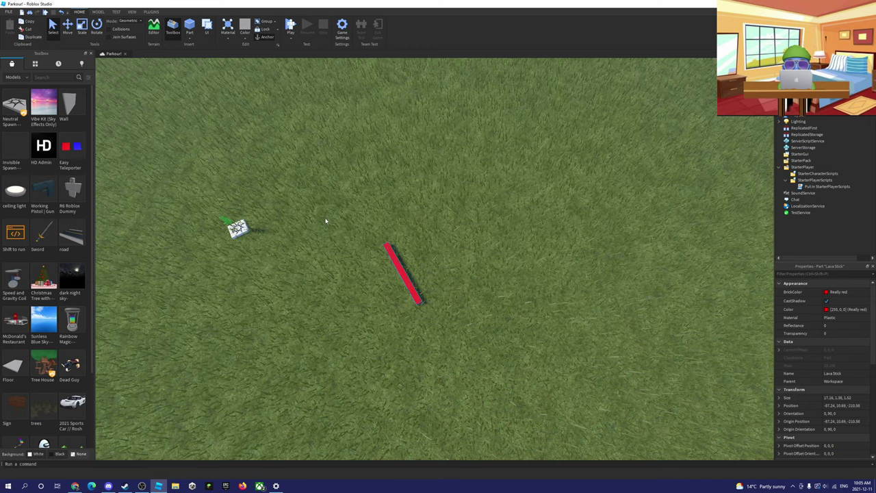
pyautogui.moveTo(388, 148); pyautogui.dragTo(458, 133, button='right')
pyautogui.press('w')
pyautogui.press('d')
pyautogui.press('s')
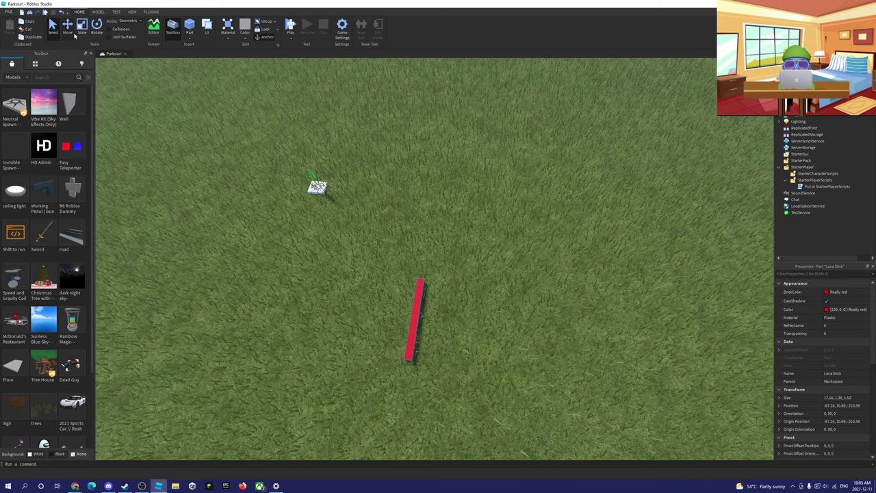
pyautogui.click(67, 33)
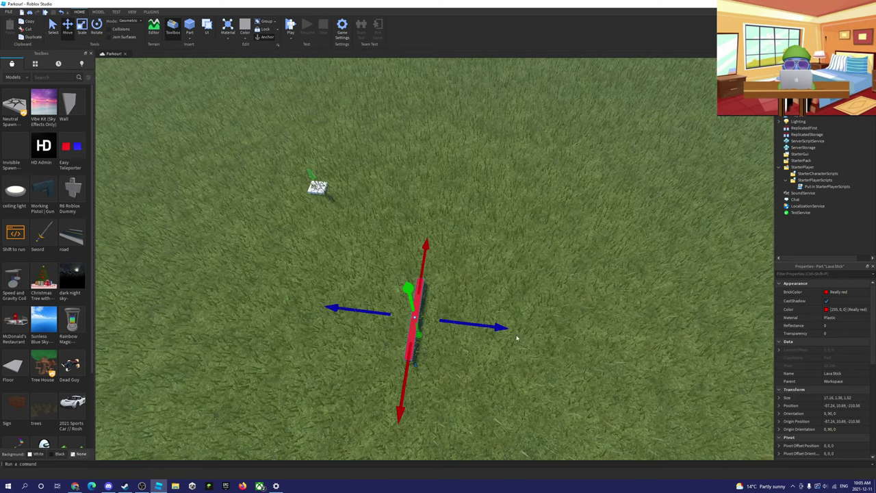
pyautogui.hotkey('ctrl', 'd')
pyautogui.moveTo(505, 328); pyautogui.dragTo(568, 341)
pyautogui.press('d')
pyautogui.press('d')
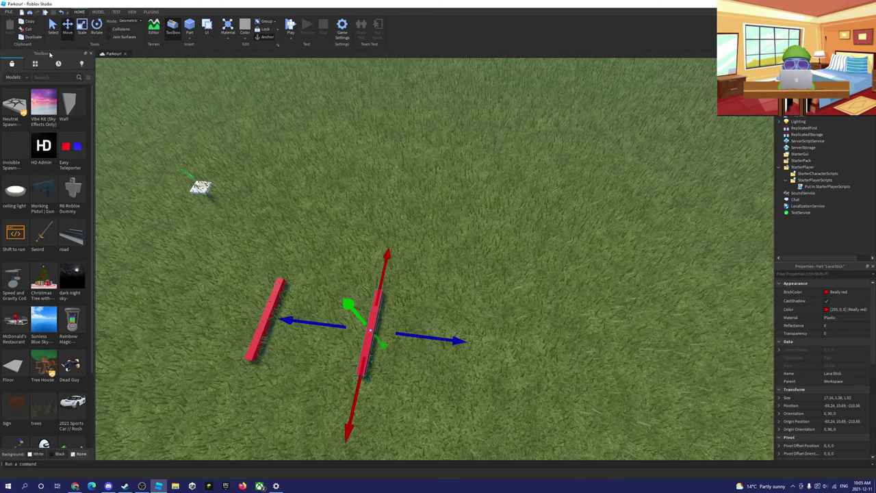
# Step: Duplicate the Lava Stick twice more, placing the copies along the row at about X -41.24 and X -23.24
pyautogui.click(37, 39)
pyautogui.press('d')
pyautogui.moveTo(438, 338); pyautogui.dragTo(478, 349)
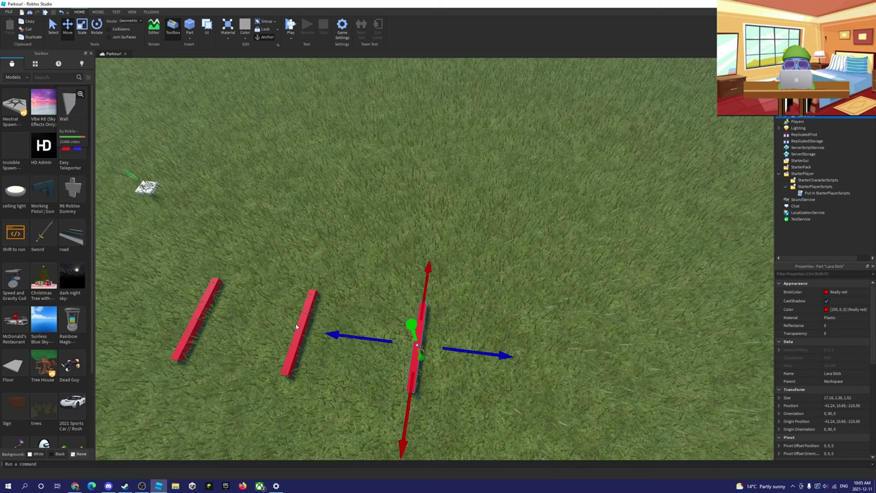
pyautogui.click(31, 38)
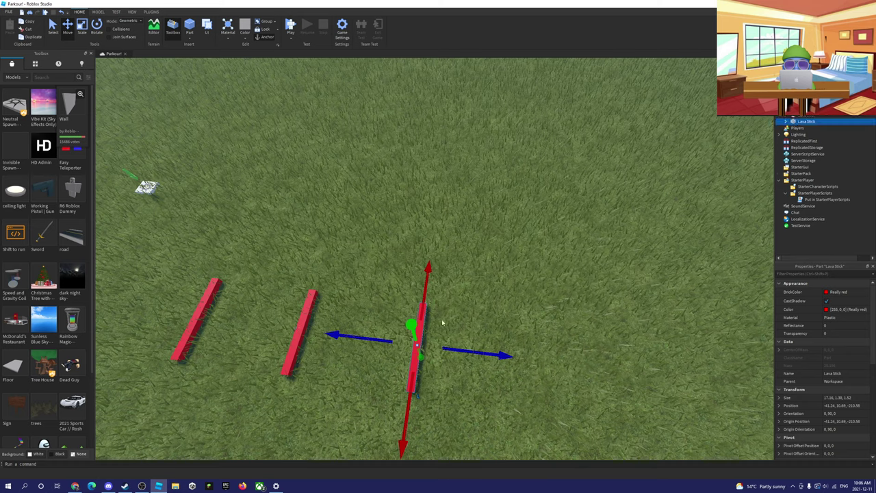
pyautogui.moveTo(473, 351); pyautogui.dragTo(569, 361)
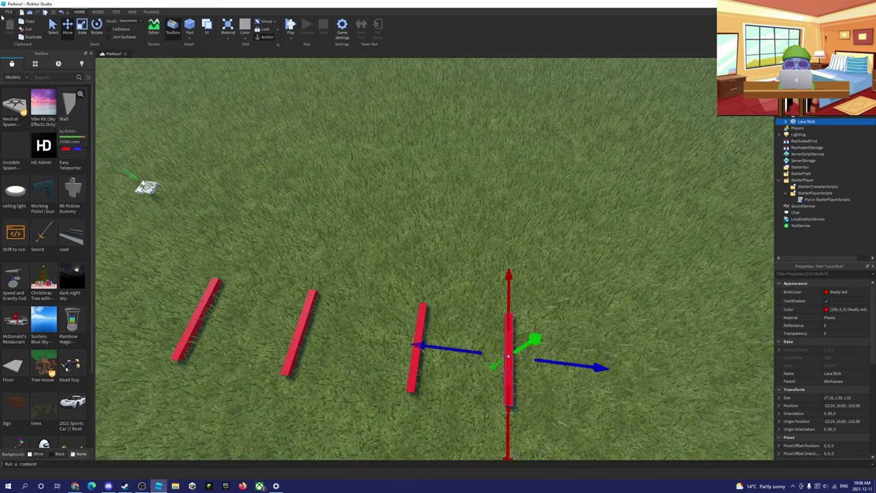
# Step: Open the game settings and review the Basic Info, World and Options pages
pyautogui.click(7, 13)
pyautogui.click(31, 116)
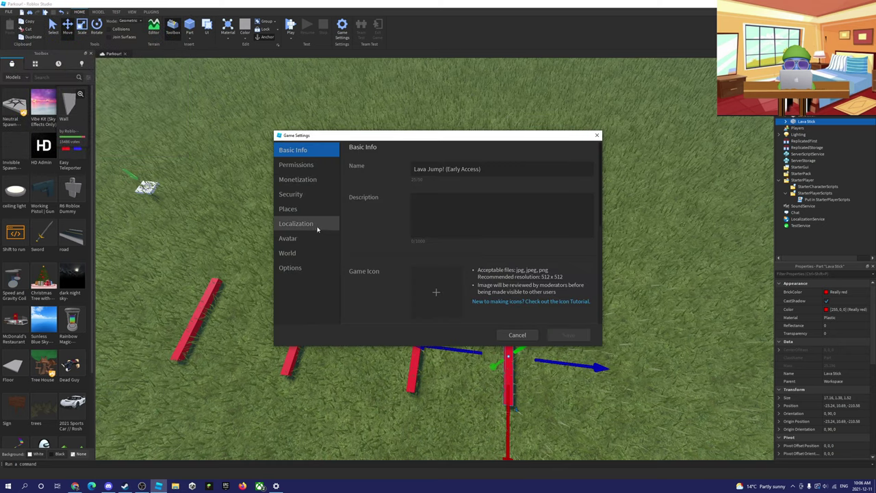
pyautogui.click(307, 267)
pyautogui.click(295, 253)
pyautogui.click(295, 150)
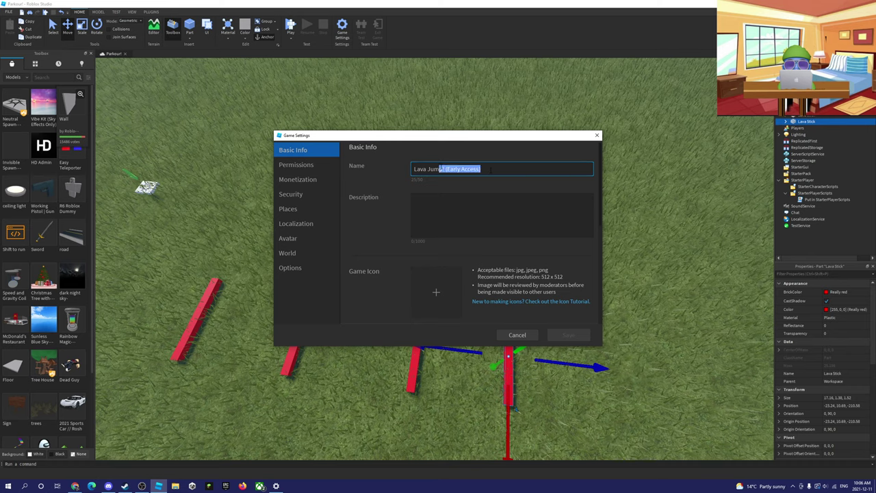
pyautogui.click(442, 185)
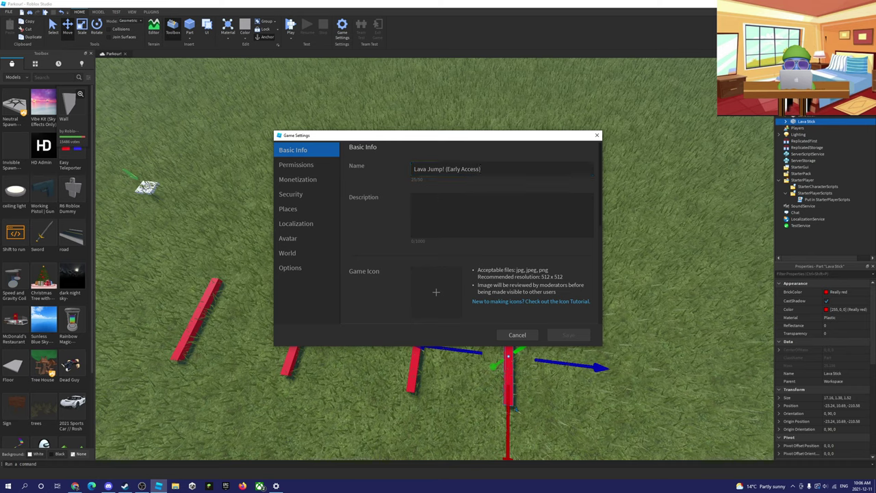
pyautogui.click(291, 253)
pyautogui.click(304, 266)
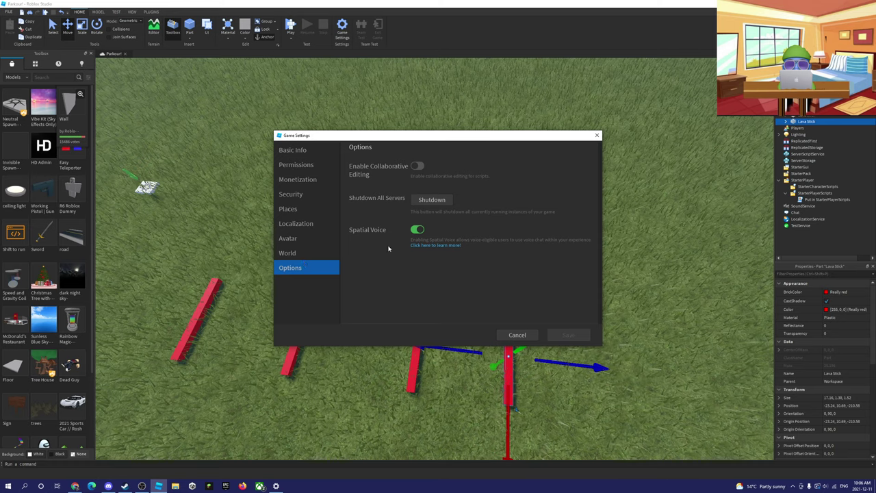
# Step: Set the walk speed in the World settings to 30 and save the game settings
pyautogui.click(326, 241)
pyautogui.click(327, 254)
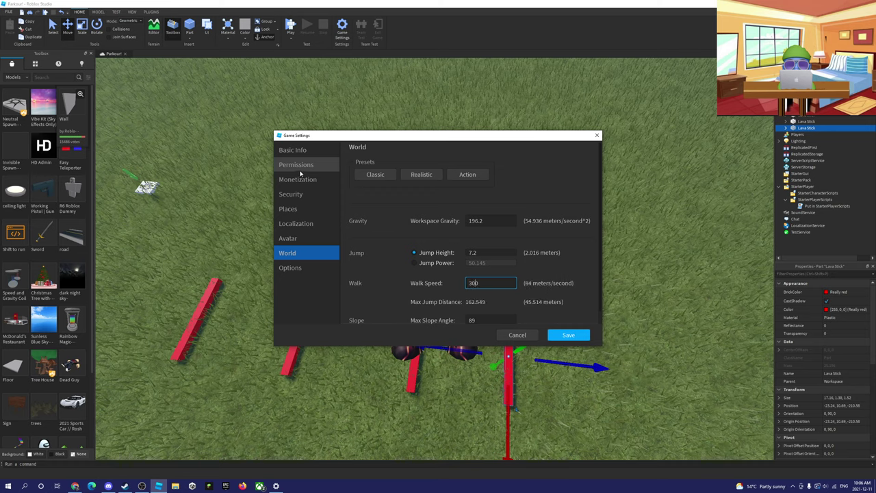
pyautogui.press('BackSpace')
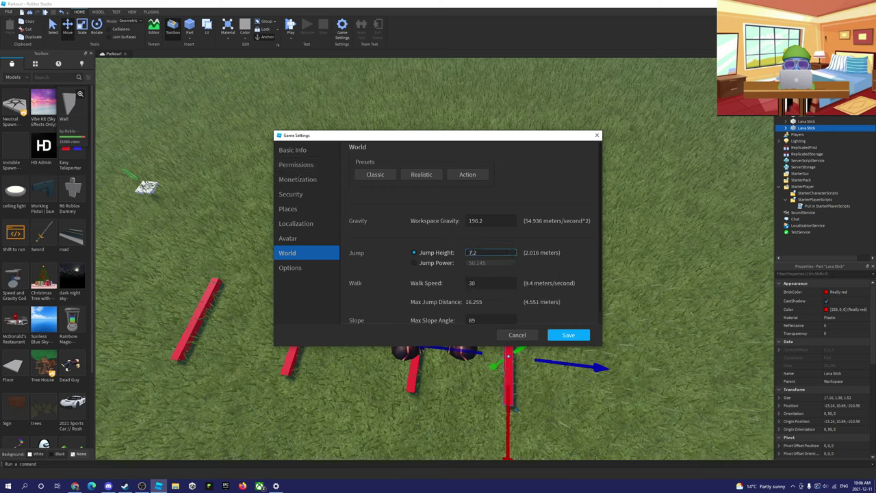
pyautogui.click(567, 335)
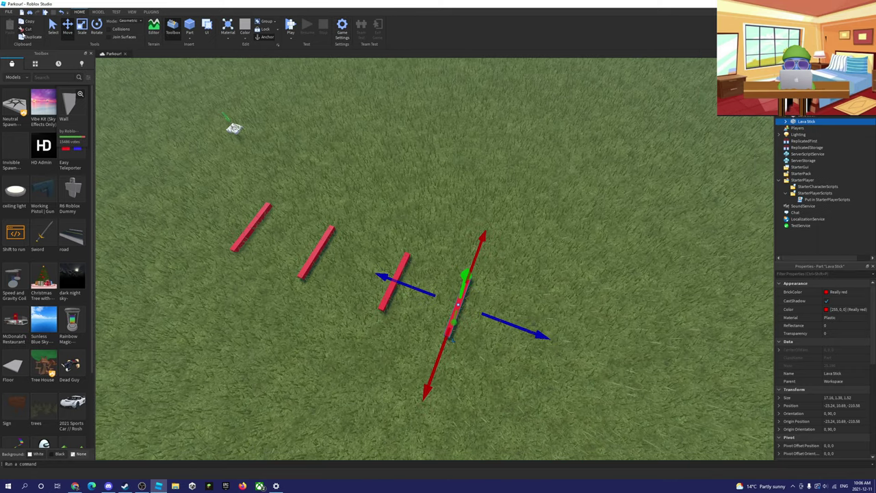
# Step: Duplicate the last Lava Stick and move the copy to about -9.24, 10.69, -210.58
pyautogui.hotkey('ctrl', 'd')
pyautogui.moveTo(520, 332); pyautogui.dragTo(577, 350)
pyautogui.press('d')
pyautogui.press('s')
# Step: Scale the newest Lava Stick upward into a lava wall about 7.38 studs high
pyautogui.click(81, 27)
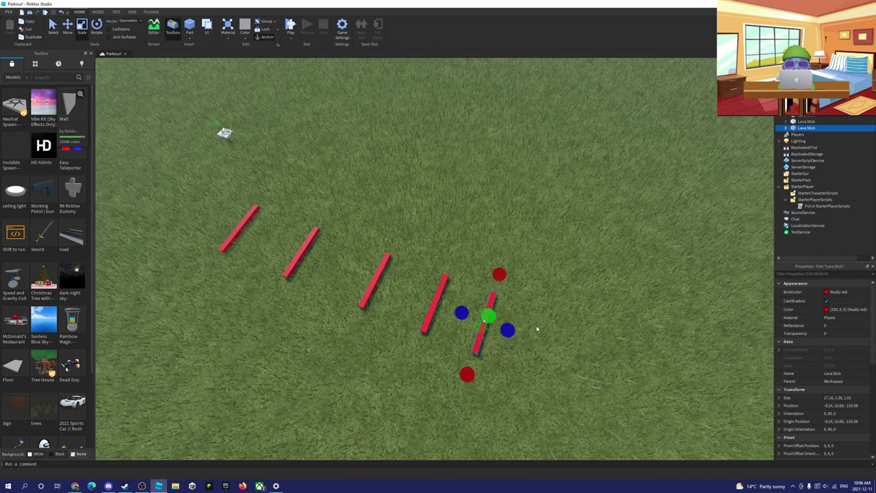
pyautogui.moveTo(490, 315); pyautogui.dragTo(506, 309)
pyautogui.press('a')
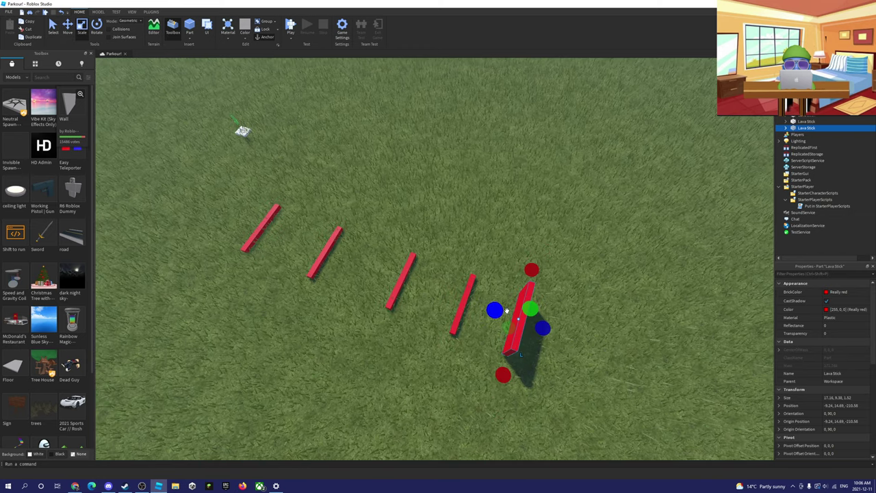
pyautogui.moveTo(506, 311); pyautogui.dragTo(507, 313, button='right')
pyautogui.press('w')
pyautogui.moveTo(511, 236); pyautogui.dragTo(506, 241)
pyautogui.press('d')
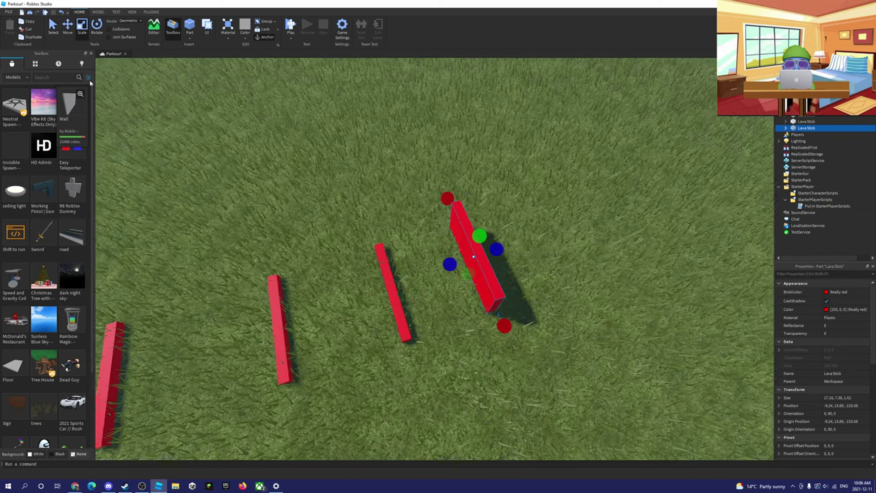
# Step: Duplicate the lava wall, lower the copy to 1.38 high at about 3.24, 10.69, -208.58, and place another low duplicate just beyond it
pyautogui.click(27, 37)
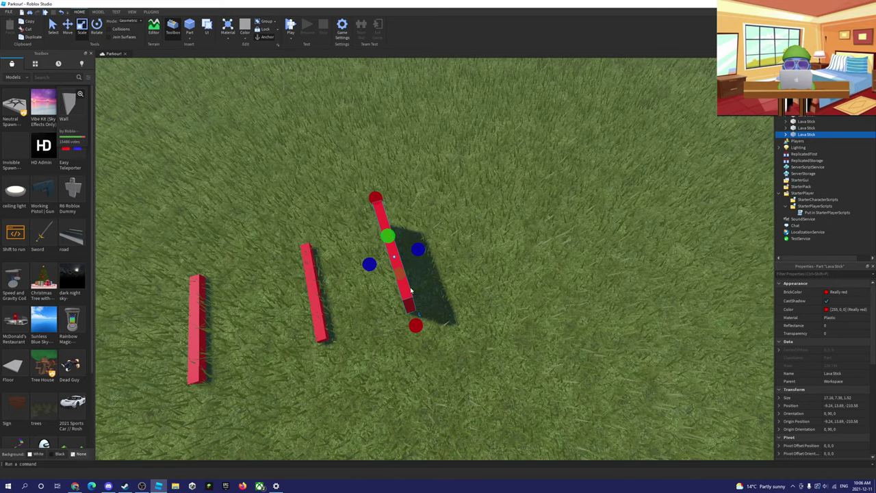
pyautogui.moveTo(411, 291); pyautogui.dragTo(490, 277)
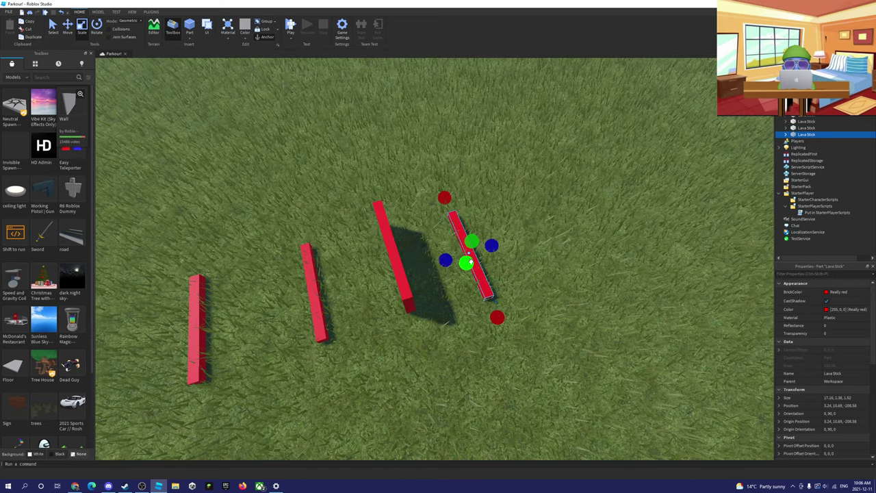
pyautogui.click(37, 36)
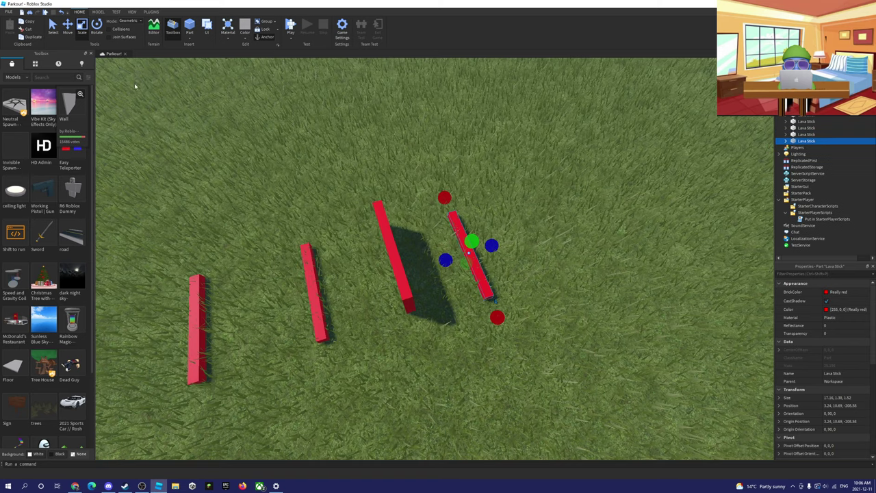
pyautogui.moveTo(481, 286); pyautogui.dragTo(493, 284)
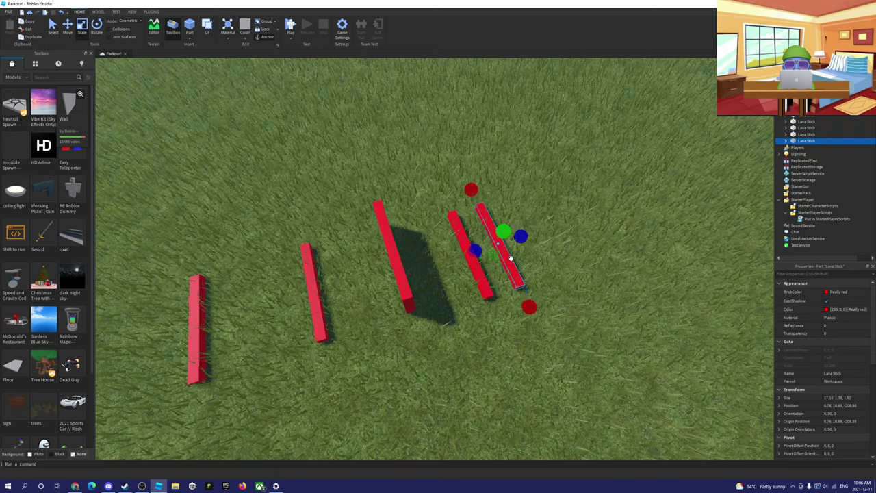
# Step: Extend the row with a heightened Lava Stick at about X 14.76 and a 1.38-high one at about 24.76, 10.69, -206.58
pyautogui.press('d')
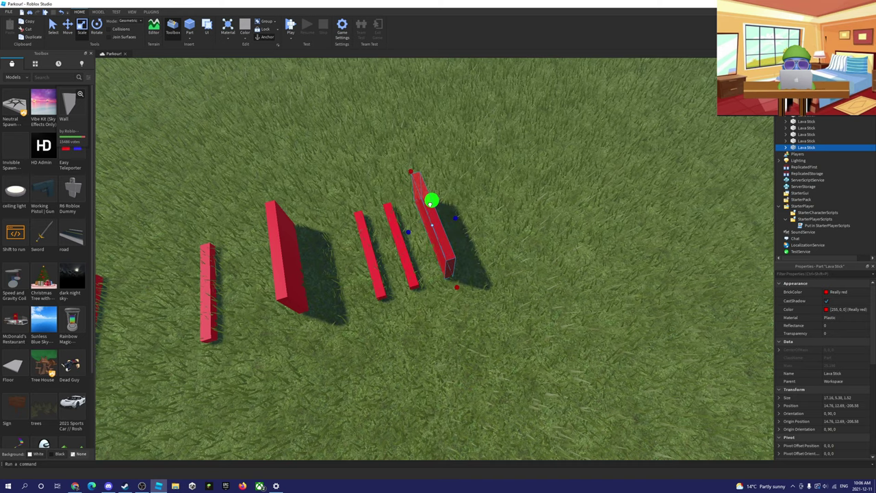
pyautogui.press('d')
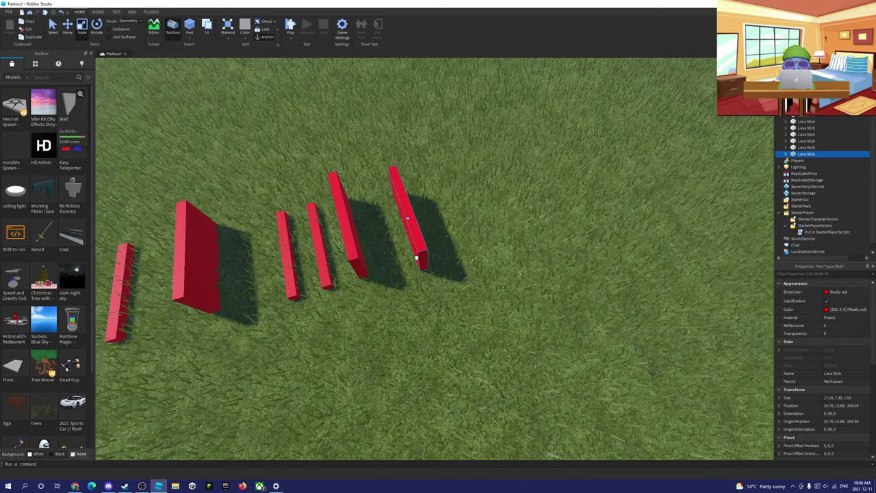
pyautogui.scroll(2, 423, 237)
pyautogui.moveTo(424, 237); pyautogui.dragTo(432, 249, button='right')
pyautogui.scroll(5, 433, 249)
pyautogui.scroll(-5, 432, 248)
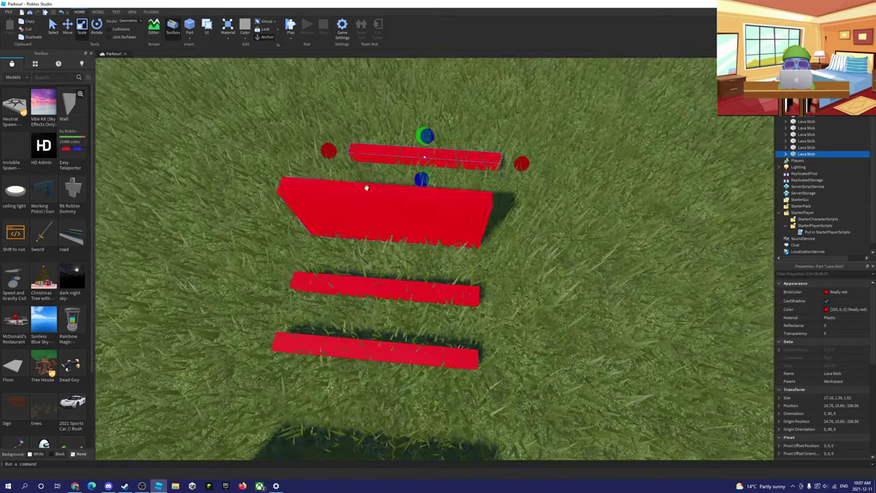
# Step: Inspect the low Lava Stick at the end of the row and its gap from the neighbouring lava wall
pyautogui.scroll(2, 259, 212)
pyautogui.scroll(-2, 258, 211)
pyautogui.moveTo(309, 199); pyautogui.dragTo(192, 209, button='right')
pyautogui.scroll(2, 363, 205)
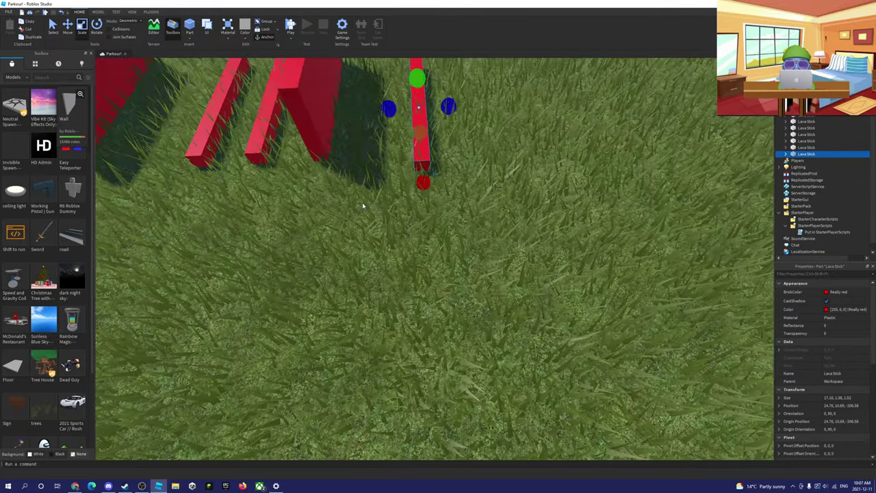
pyautogui.moveTo(363, 206); pyautogui.dragTo(329, 199, button='right')
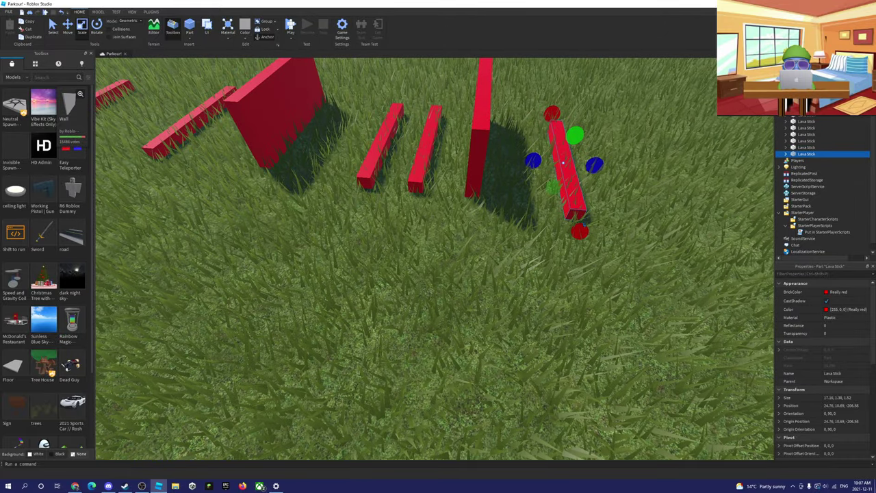
pyautogui.moveTo(562, 302); pyautogui.dragTo(563, 283, button='right')
pyautogui.scroll(3, 538, 289)
pyautogui.scroll(-3, 553, 288)
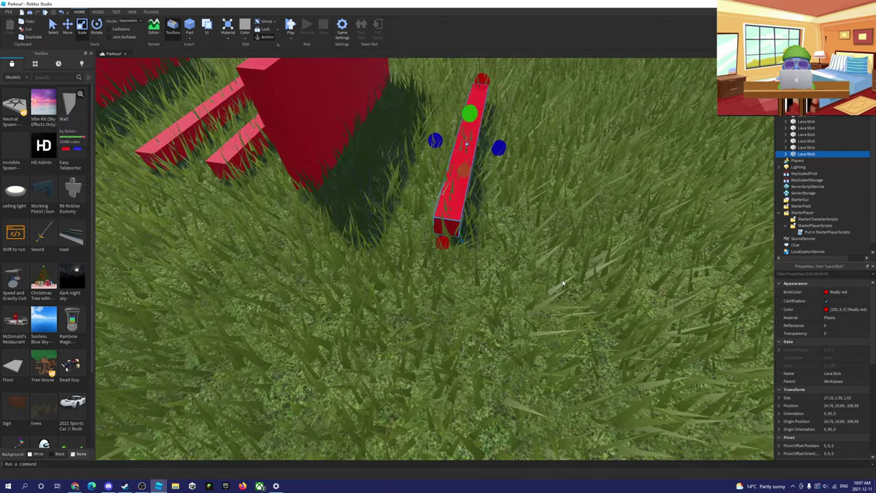
pyautogui.scroll(3, 406, 443)
pyautogui.scroll(-5, 401, 369)
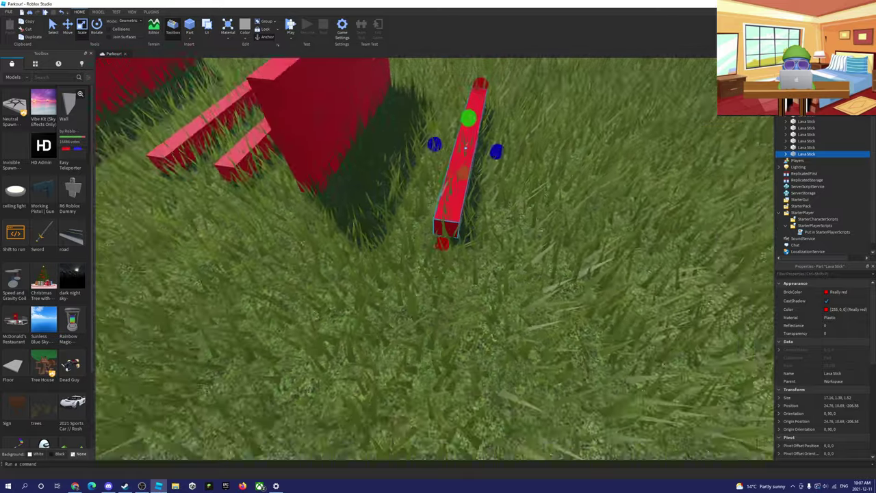
pyautogui.scroll(3, 396, 286)
pyautogui.moveTo(397, 287); pyautogui.dragTo(402, 297, button='right')
pyautogui.scroll(-3, 397, 287)
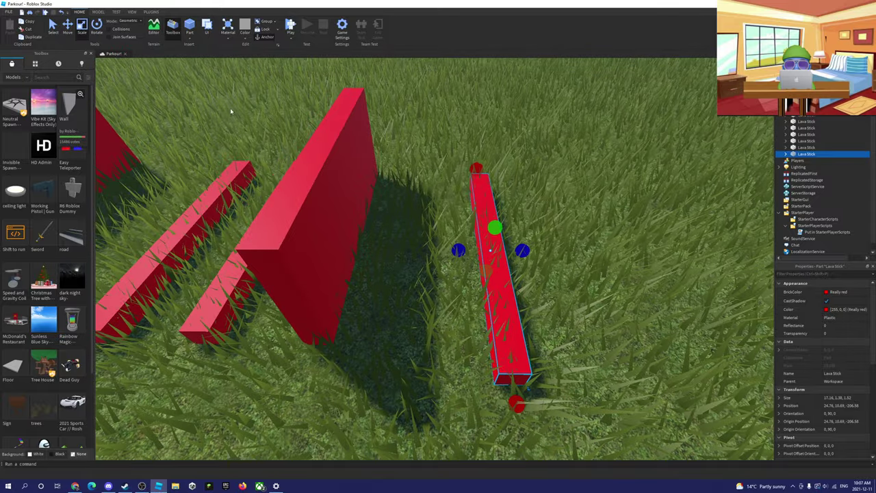
# Step: Duplicate the low end Lava Stick twice, placing the copies at about X 32.76 and X 43.24 in line with it
pyautogui.press('d')
pyautogui.press('s')
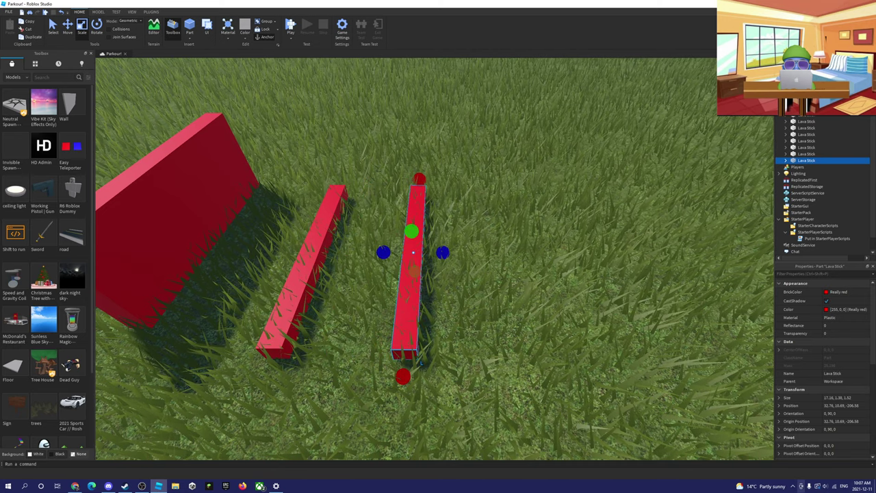
pyautogui.moveTo(206, 377); pyautogui.dragTo(207, 378, button='right')
pyautogui.press('s')
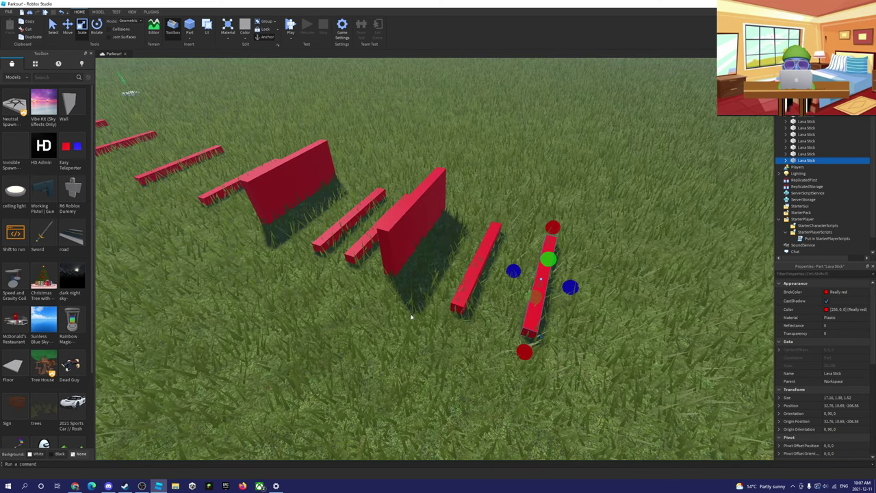
pyautogui.press('a')
pyautogui.press('d')
pyautogui.press('d')
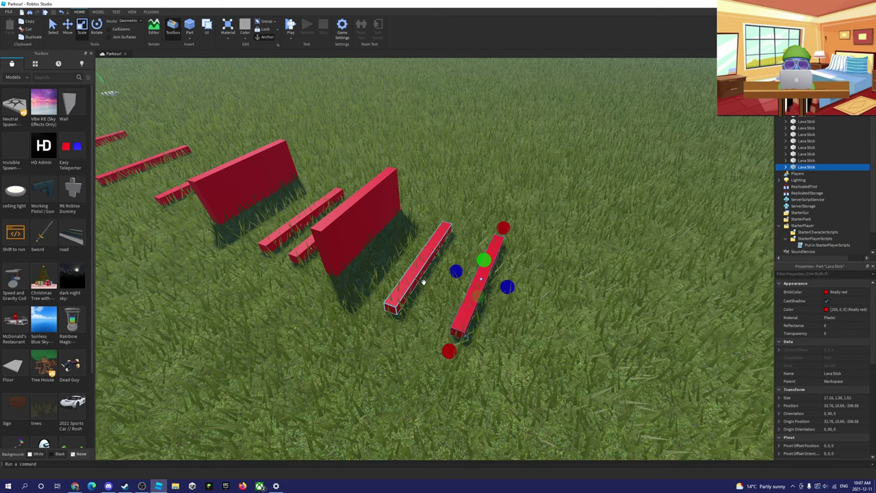
pyautogui.press('d')
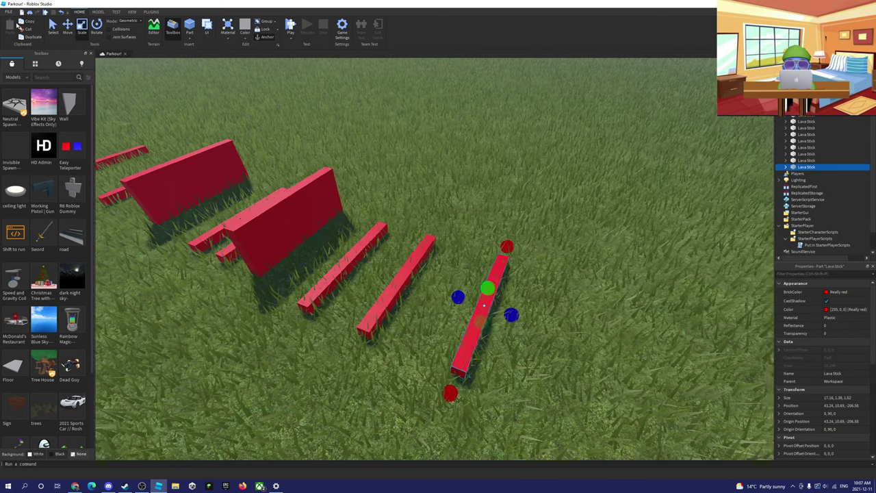
# Step: Duplicate the end Lava Stick, place the copy at about X 65.24 farther along the row, and raise its height to about 11.38
pyautogui.moveTo(392, 353); pyautogui.dragTo(443, 392)
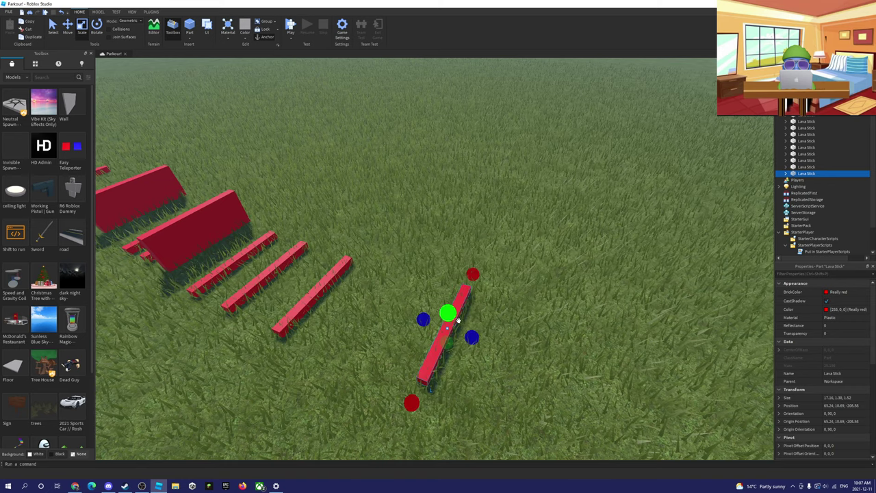
pyautogui.moveTo(451, 312); pyautogui.dragTo(430, 255)
pyautogui.scroll(2, 431, 266)
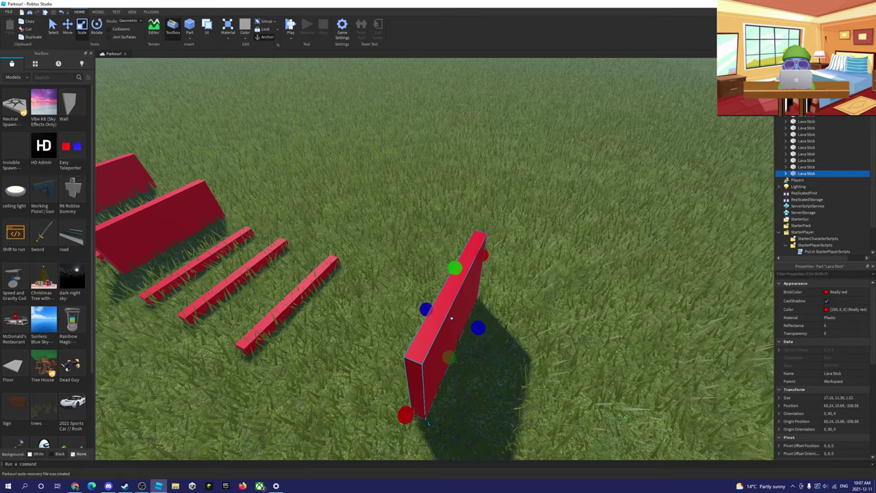
# Step: Playtest the place, running the character toward the row and double-jumping over the low Lava Sticks up to the first lava wall
pyautogui.press('F5')
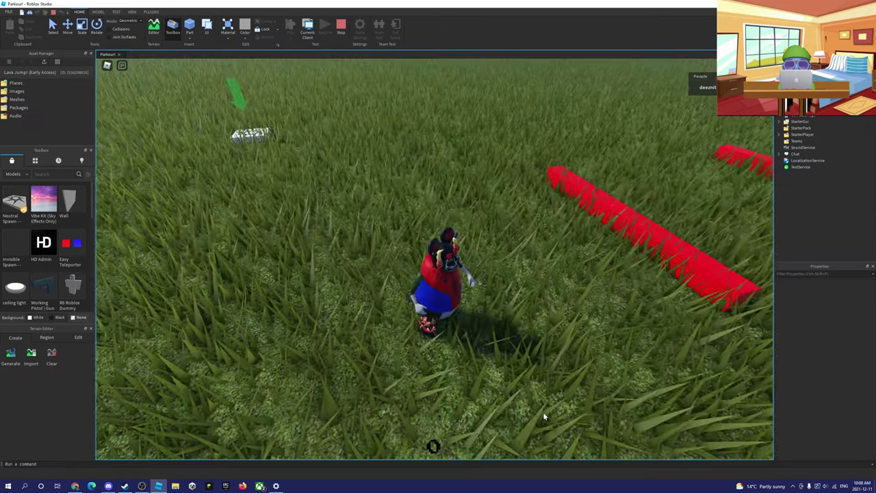
pyautogui.press('d')
pyautogui.press('s')
pyautogui.press('a')
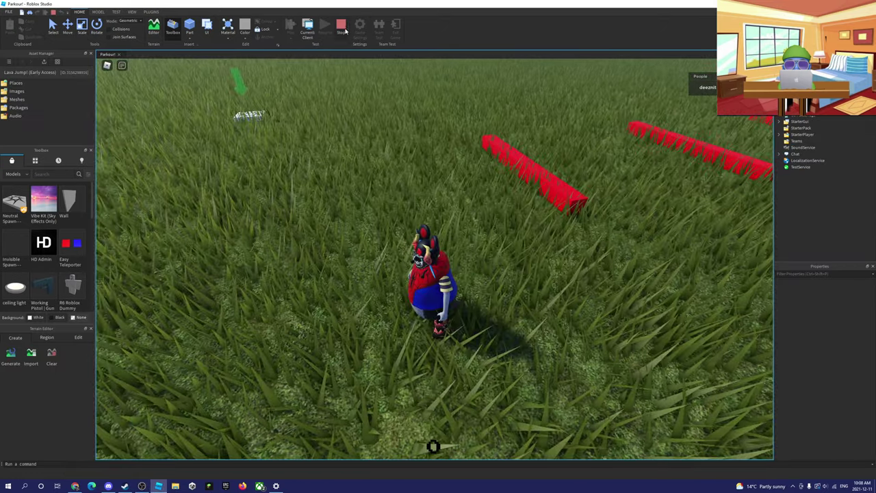
pyautogui.press('w')
pyautogui.press('w')
pyautogui.press('space')
pyautogui.press('space')
pyautogui.moveTo(486, 353); pyautogui.dragTo(486, 353, button='right')
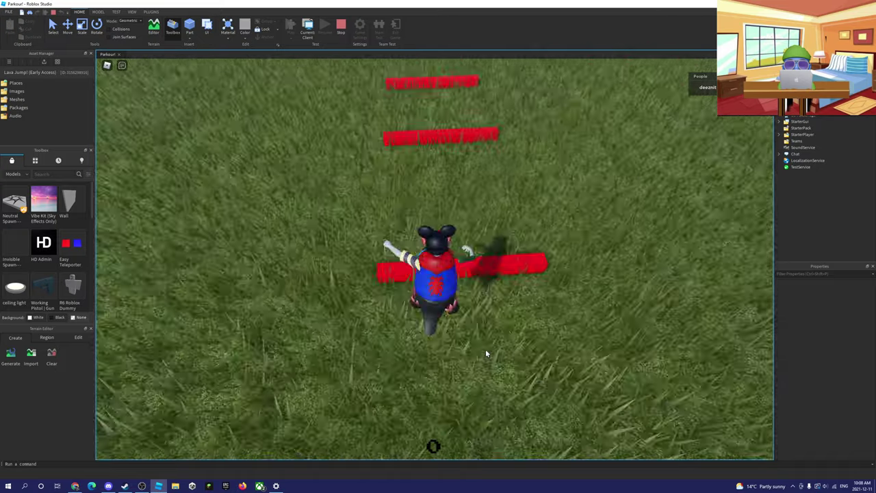
pyautogui.press('w')
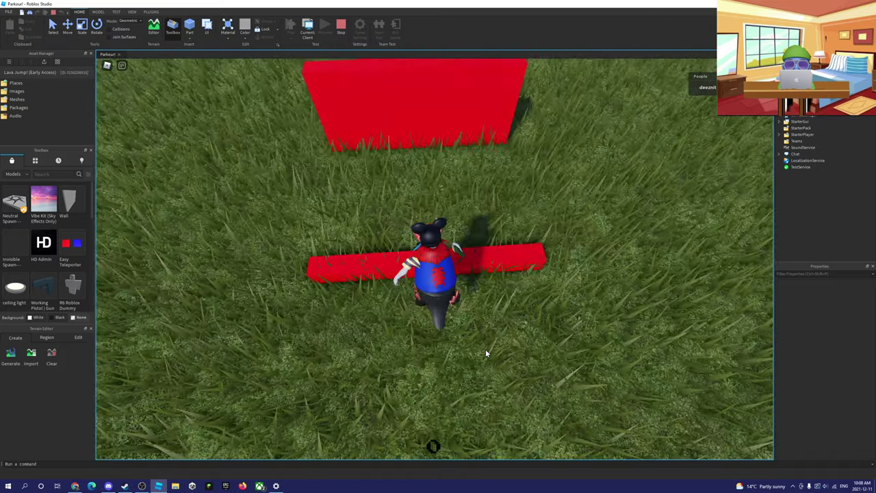
pyautogui.press('w')
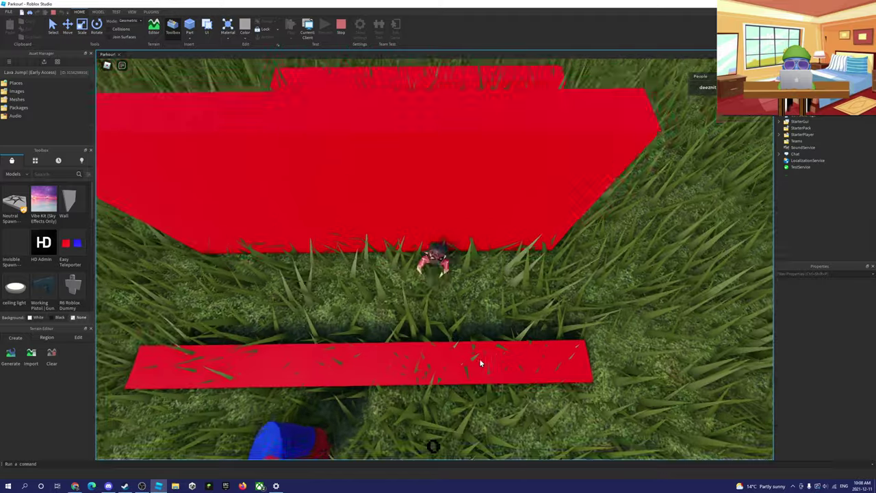
# Step: Run the lava course again after respawning, viewing the obstacles both close up and from far behind the character
pyautogui.moveTo(443, 335); pyautogui.dragTo(448, 294, button='right')
pyautogui.scroll(-9, 444, 335)
pyautogui.scroll(3, 443, 335)
pyautogui.scroll(10, 448, 294)
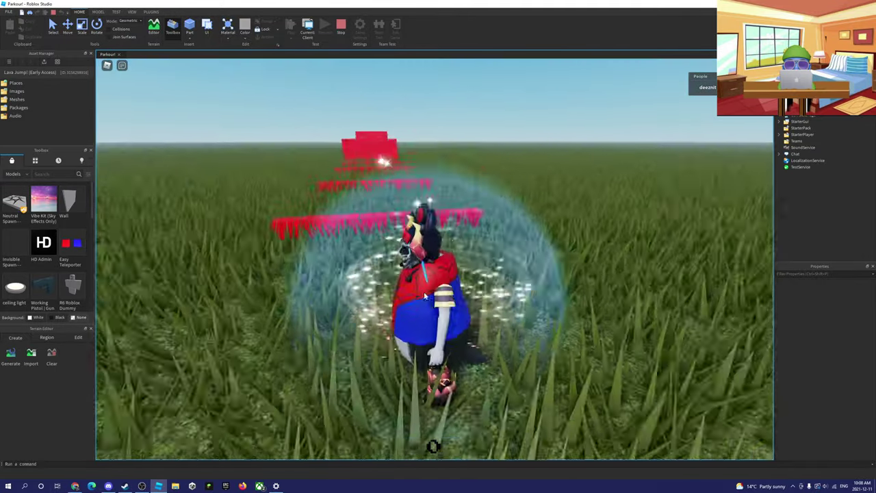
pyautogui.scroll(-6, 434, 261)
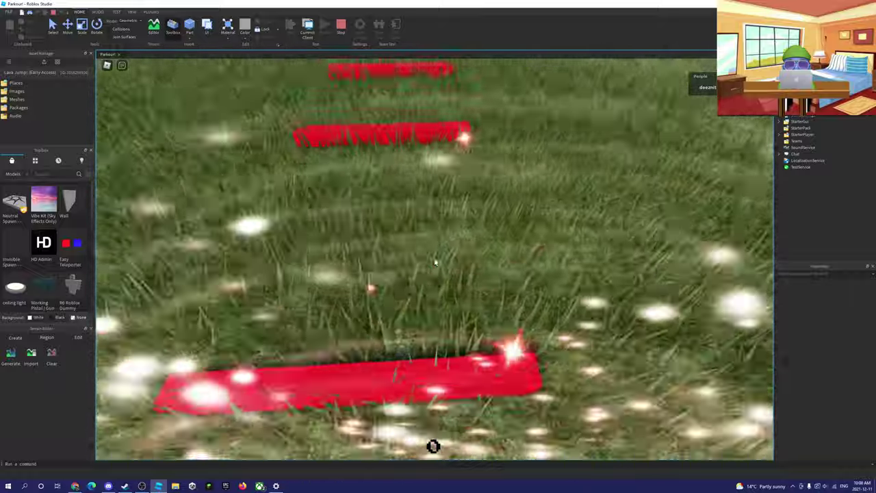
pyautogui.scroll(5, 434, 262)
pyautogui.scroll(-5, 434, 262)
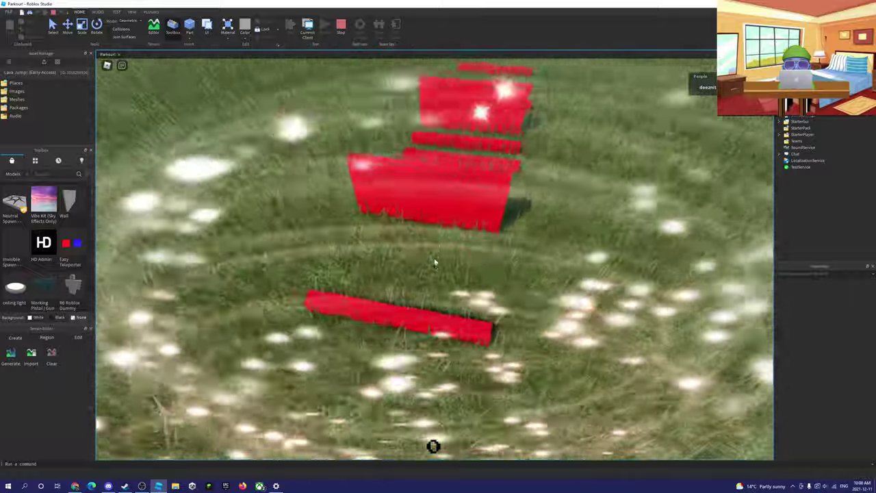
pyautogui.scroll(5, 434, 262)
pyautogui.scroll(-4, 434, 261)
pyautogui.scroll(5, 435, 262)
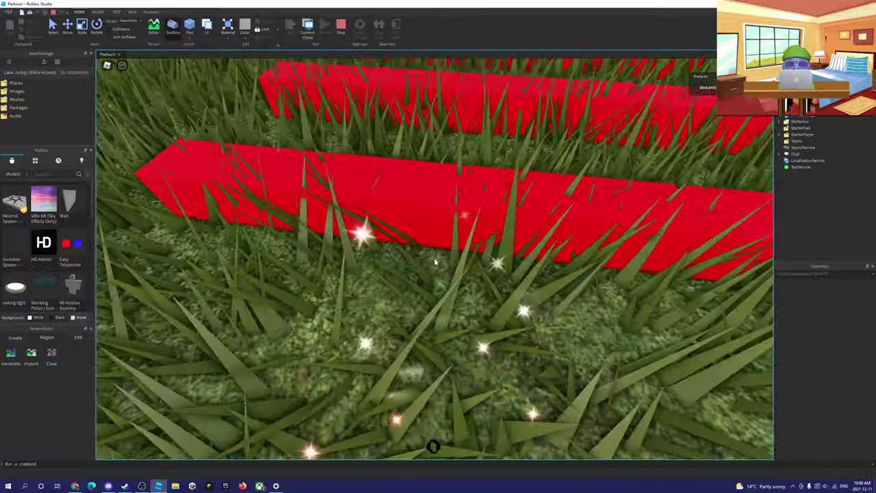
pyautogui.scroll(-10, 434, 258)
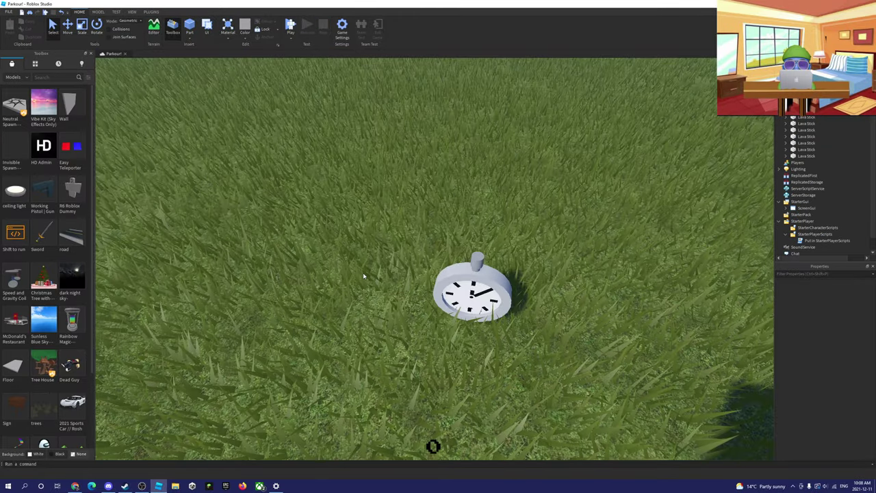
# Step: Select the Stopwatch model standing in the grass and delete it together with its ScreenGui
pyautogui.scroll(5, 472, 296)
pyautogui.click(381, 266)
pyautogui.scroll(-5, 382, 266)
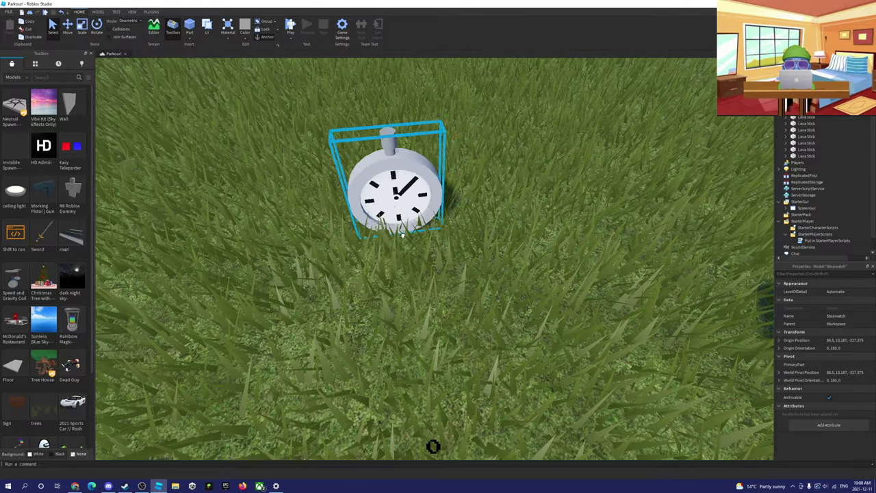
pyautogui.scroll(3, 457, 232)
pyautogui.scroll(2, 457, 233)
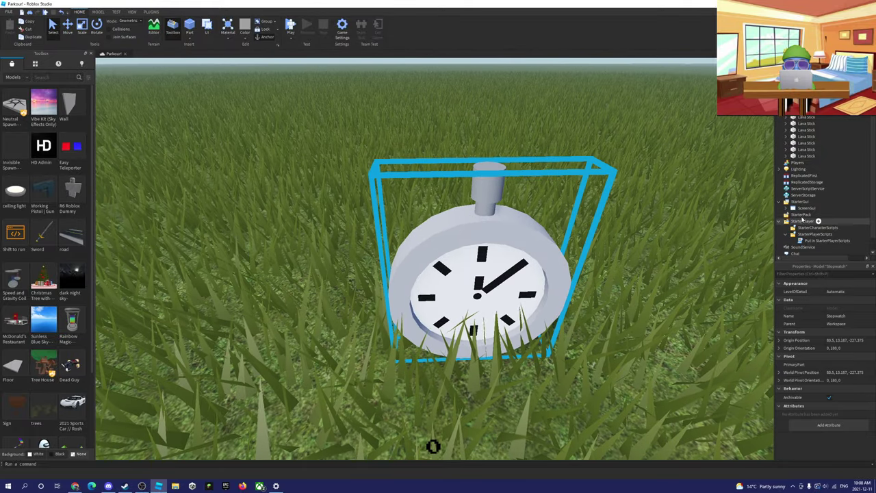
pyautogui.press('Delete')
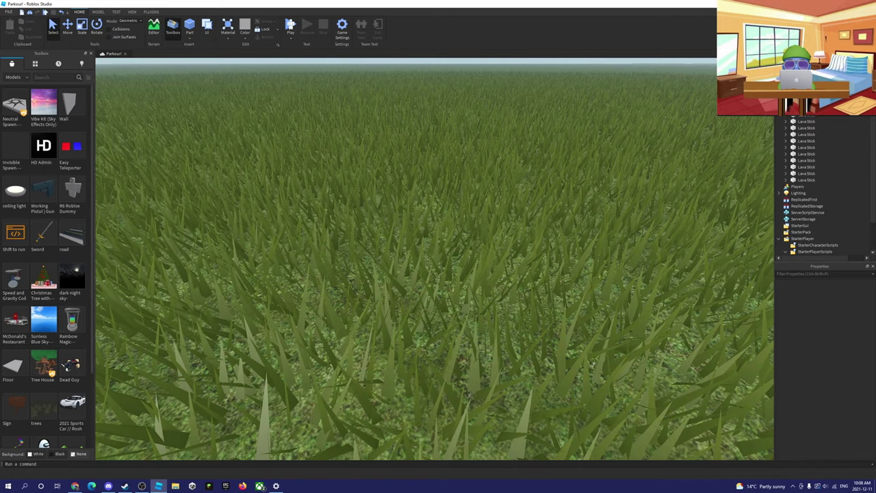
pyautogui.scroll(-10, 279, 174)
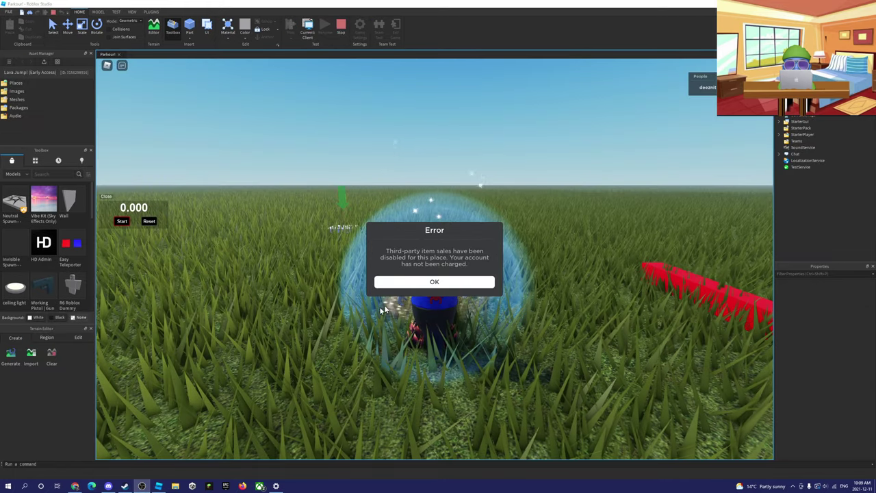
# Step: In the playtest, dismiss the item-sale error, start the on-screen stopwatch and double-jump over the first low Lava Sticks
pyautogui.click(411, 247)
pyautogui.press('d')
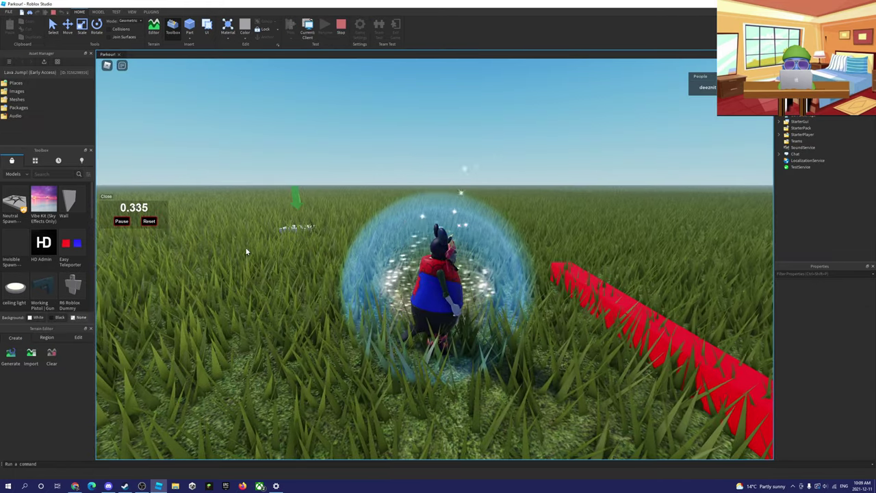
pyautogui.moveTo(246, 252); pyautogui.dragTo(329, 290, button='right')
pyautogui.press('w')
pyautogui.press('space')
pyautogui.press('space')
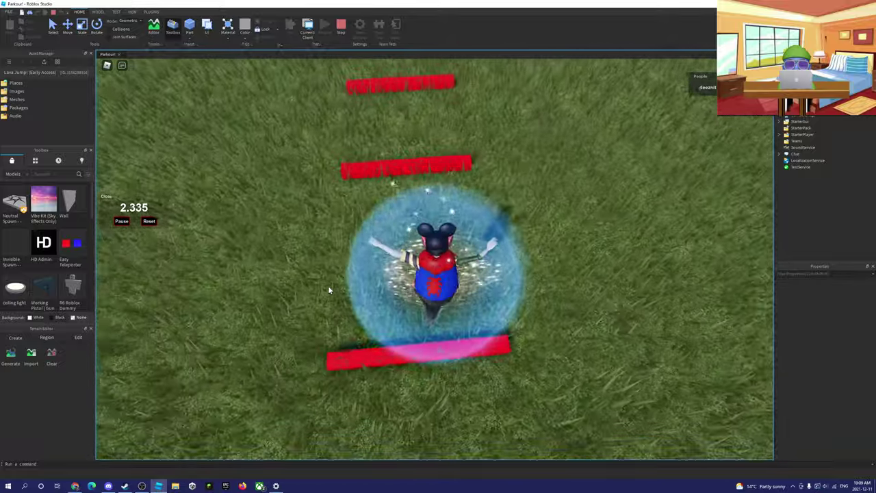
pyautogui.press('w')
pyautogui.press('space')
pyautogui.press('space')
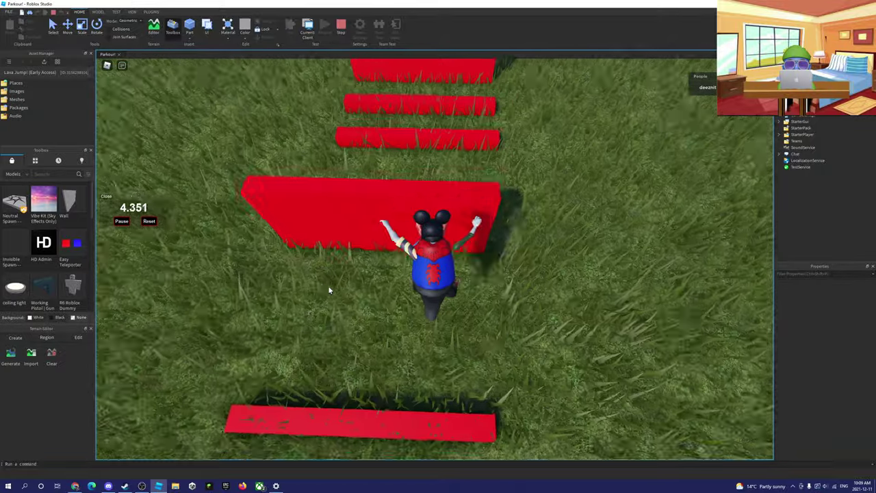
# Step: Continue the timed run by double-jumping over the middle lava walls and low sticks toward the final tall wall
pyautogui.press('w')
pyautogui.press('space')
pyautogui.press('space')
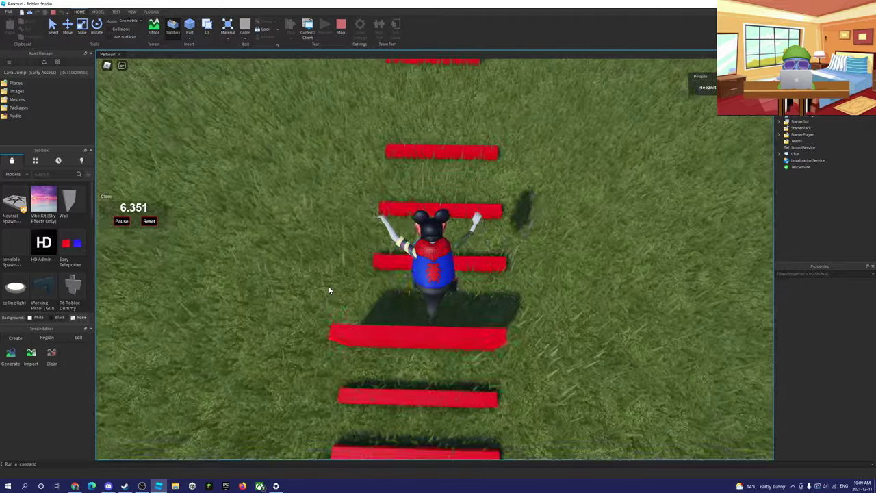
pyautogui.press('w')
pyautogui.press('space')
pyautogui.press('space')
pyautogui.scroll(-5, 359, 278)
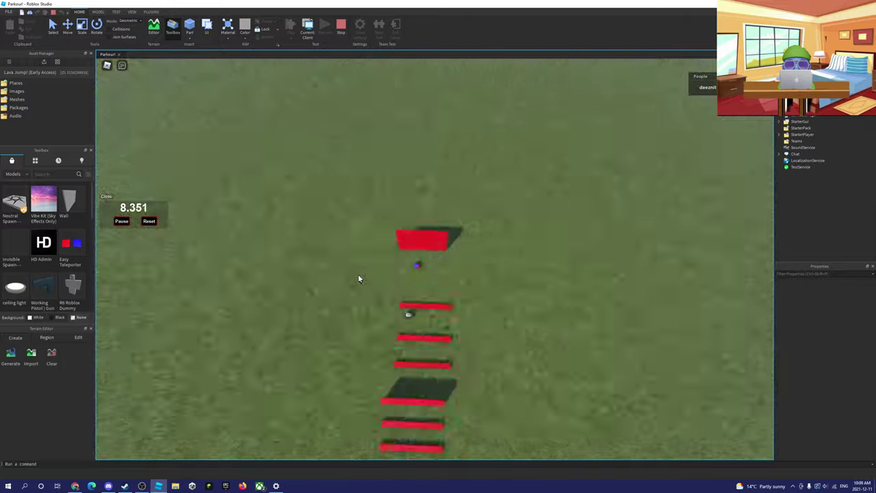
pyautogui.moveTo(358, 275); pyautogui.dragTo(354, 273, button='right')
pyautogui.scroll(5, 356, 274)
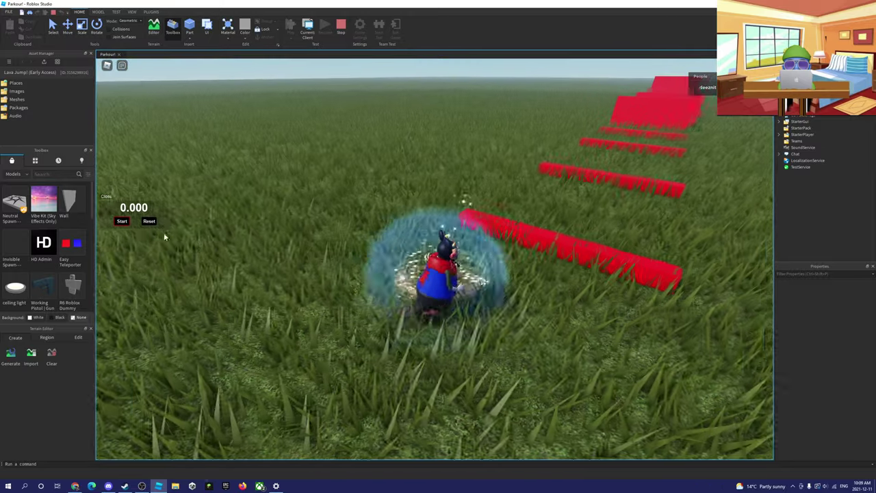
# Step: Start the stopwatch for a second timed run, clear every lava obstacle past the last tall wall, and stop the playtest
pyautogui.press('d')
pyautogui.click(121, 221)
pyautogui.press('w')
pyautogui.moveTo(283, 259); pyautogui.dragTo(284, 260, button='right')
pyautogui.press('space')
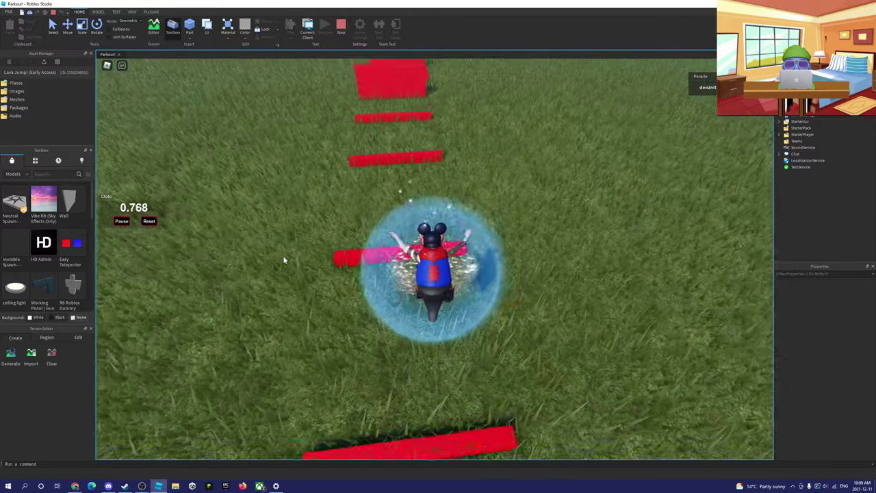
pyautogui.press('w')
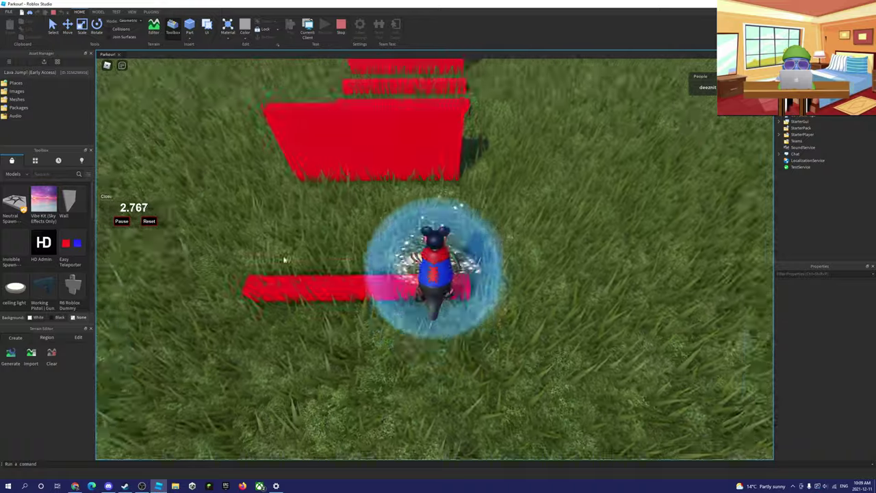
pyautogui.press('w')
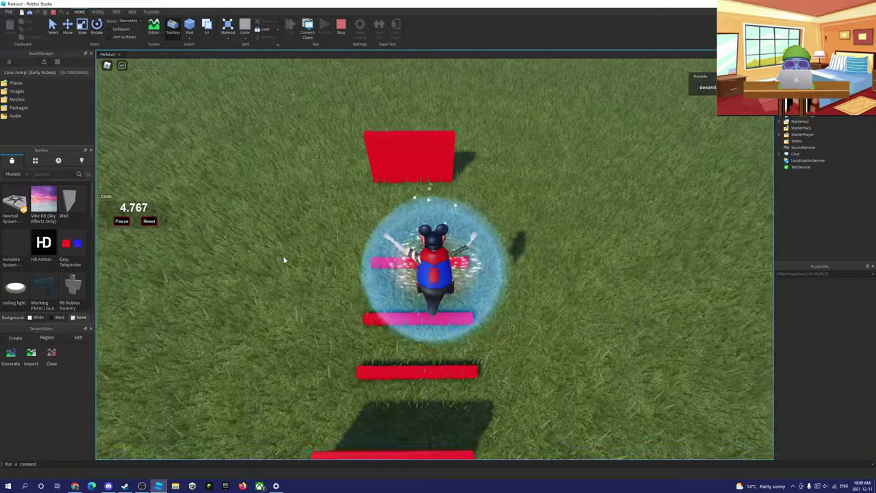
pyautogui.press('w')
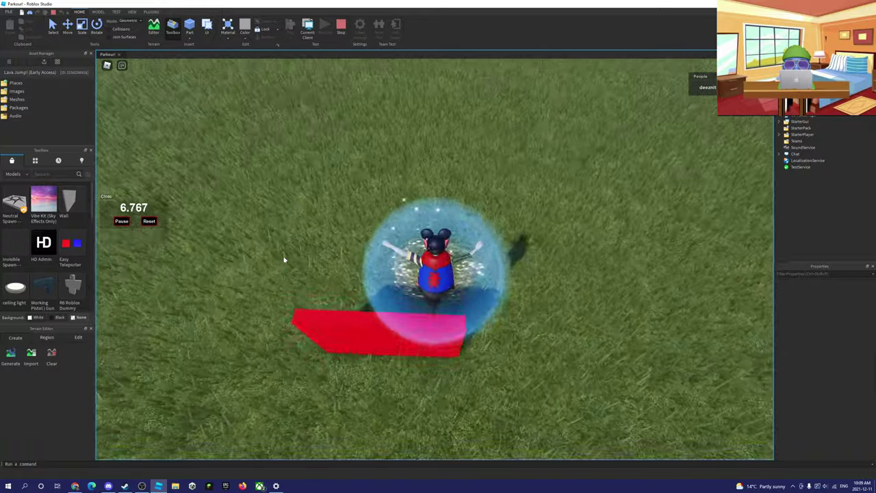
pyautogui.press('w')
pyautogui.moveTo(284, 259); pyautogui.dragTo(414, 245, button='right')
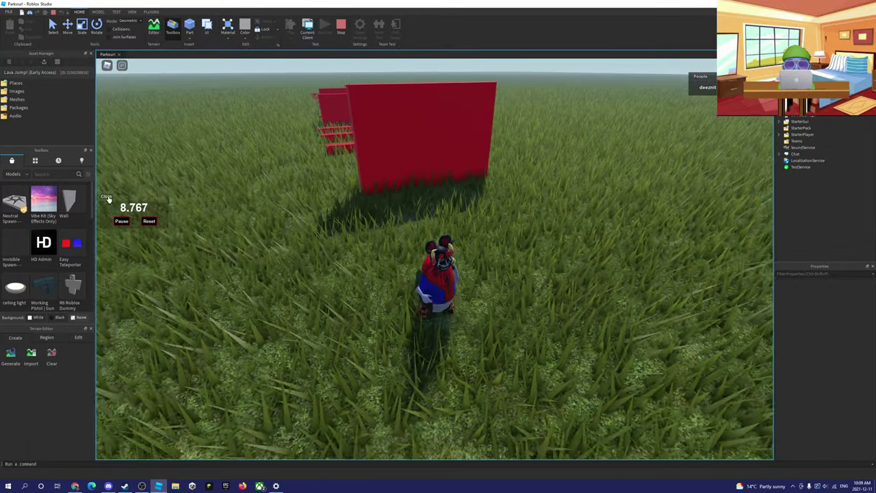
pyautogui.click(341, 27)
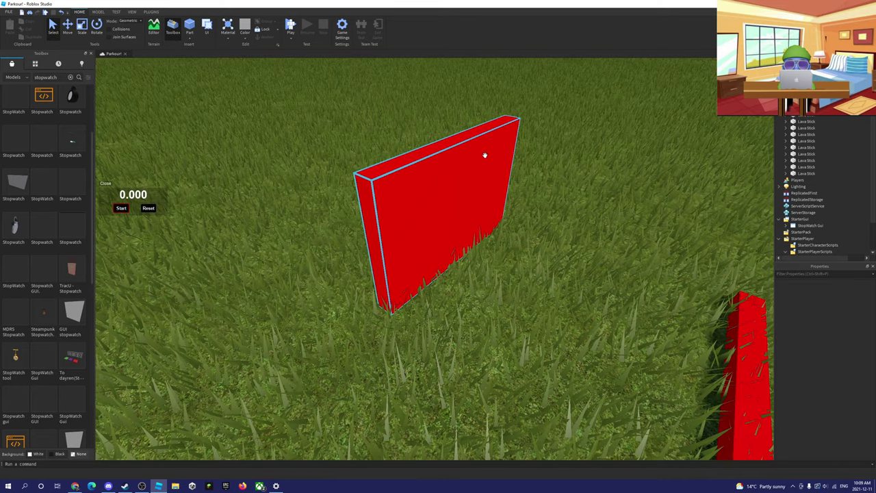
# Step: Examine the whole row of lava obstacles from the side, from the tall end wall back to the spawn point
pyautogui.moveTo(485, 154); pyautogui.dragTo(458, 182, button='right')
pyautogui.scroll(-3, 470, 217)
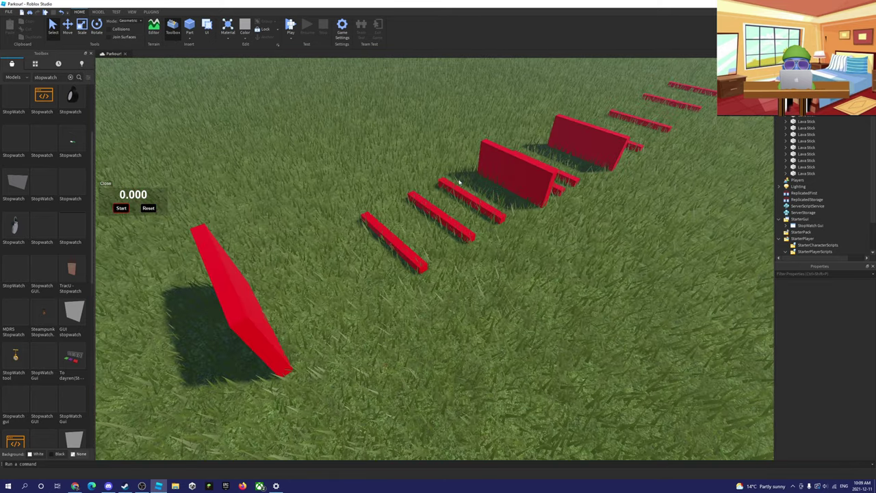
pyautogui.scroll(1, 458, 182)
pyautogui.scroll(-3, 191, 274)
pyautogui.press('s')
pyautogui.press('d')
pyautogui.moveTo(73, 97); pyautogui.dragTo(374, 219)
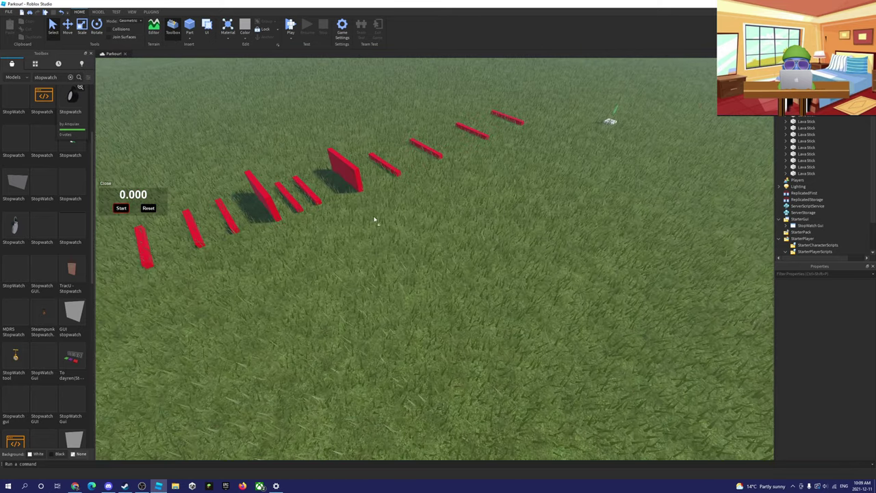
pyautogui.moveTo(453, 255); pyautogui.dragTo(462, 253, button='right')
pyautogui.press('d')
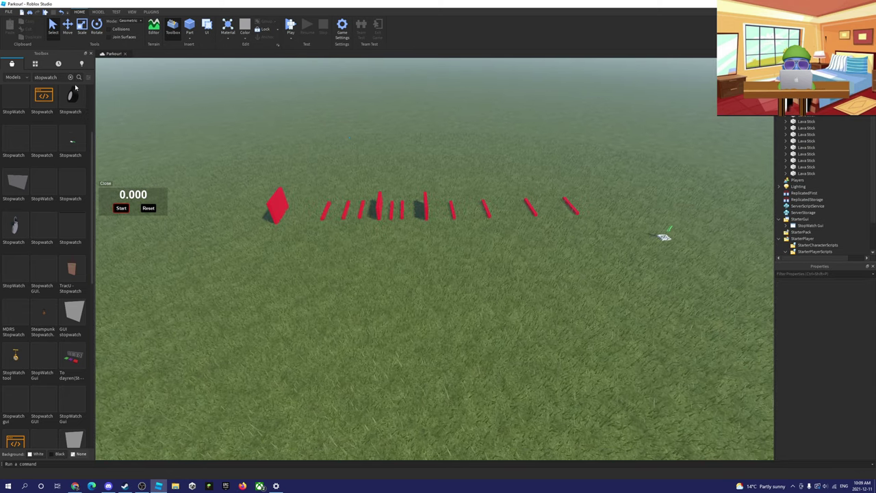
pyautogui.moveTo(332, 365); pyautogui.dragTo(333, 366, button='right')
pyautogui.press('w')
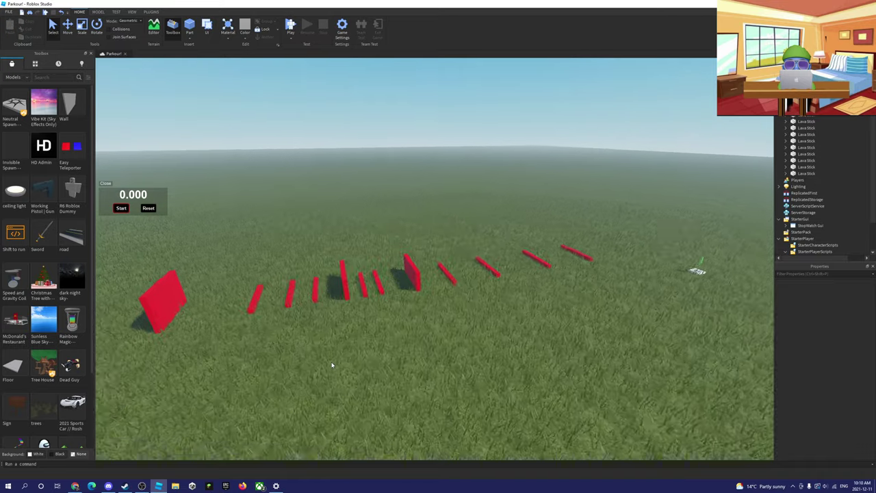
# Step: Examine the tall end wall and its spacing from the neighbouring low Lava Sticks on both sides
pyautogui.press('a')
pyautogui.press('w')
pyautogui.press('a')
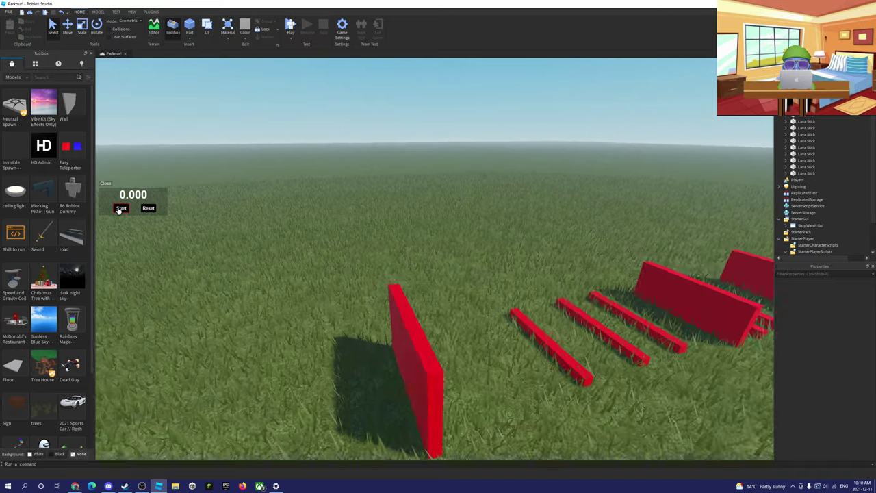
pyautogui.moveTo(204, 270); pyautogui.dragTo(296, 273, button='right')
pyautogui.press('d')
pyautogui.press('w')
pyautogui.scroll(-3, 296, 274)
pyautogui.scroll(3, 296, 274)
pyautogui.scroll(-3, 296, 274)
pyautogui.scroll(-5, 295, 272)
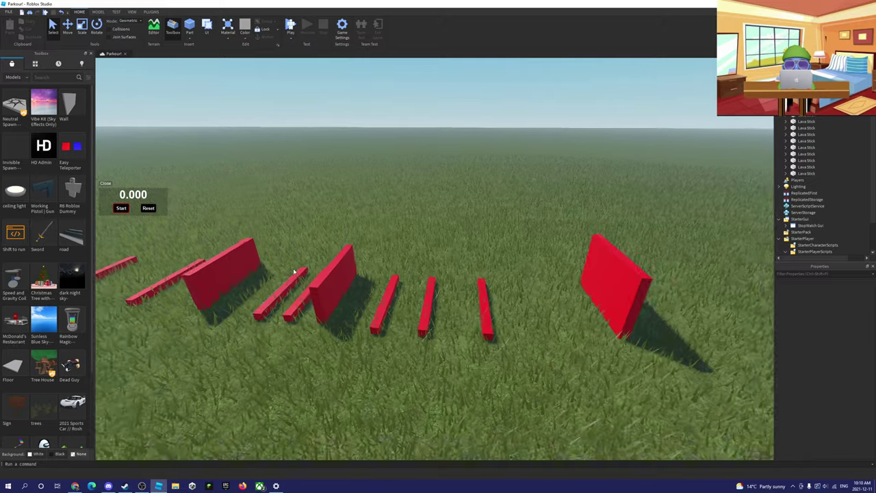
pyautogui.scroll(4, 376, 207)
pyautogui.moveTo(376, 231); pyautogui.dragTo(380, 188, button='right')
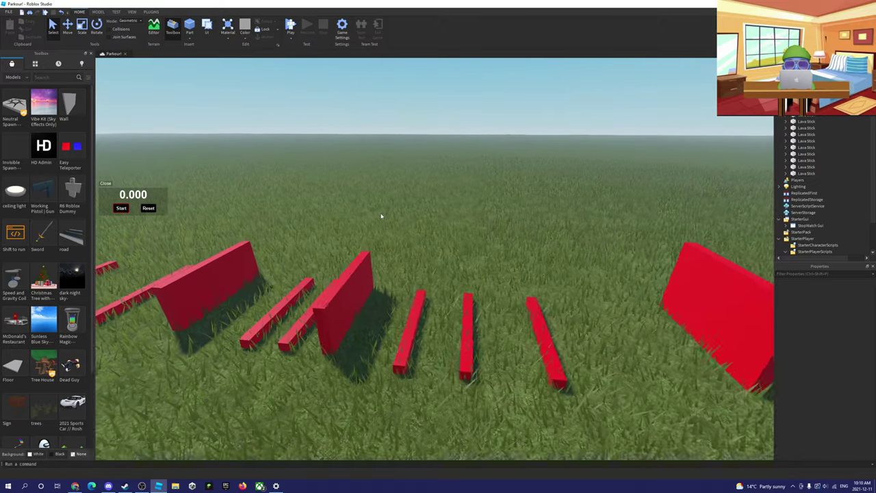
# Step: Place the spawn point on the grass between the first tall wall and the two neighbouring low Lava Sticks
pyautogui.scroll(2, 381, 216)
pyautogui.scroll(-5, 376, 153)
pyautogui.moveTo(407, 285); pyautogui.dragTo(421, 329)
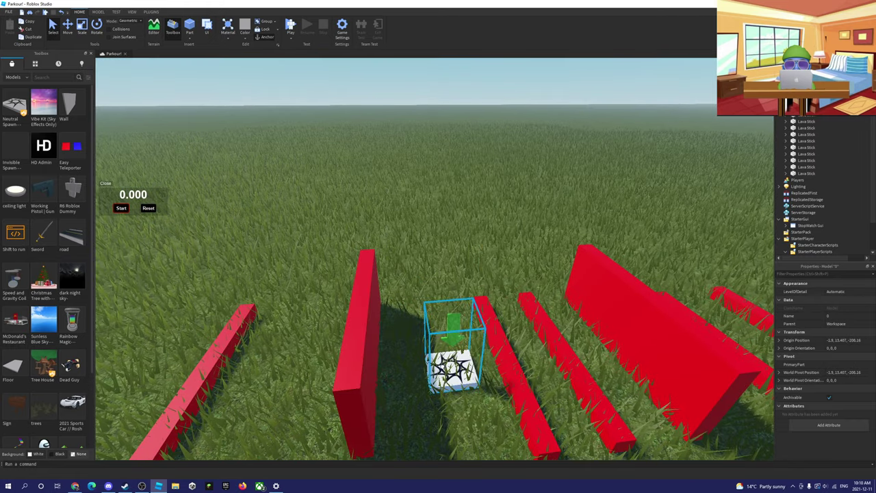
# Step: Examine the row of lava obstacles on both sides of the spawn point that sits beside the first tall wall
pyautogui.press('d')
pyautogui.scroll(-2, 477, 352)
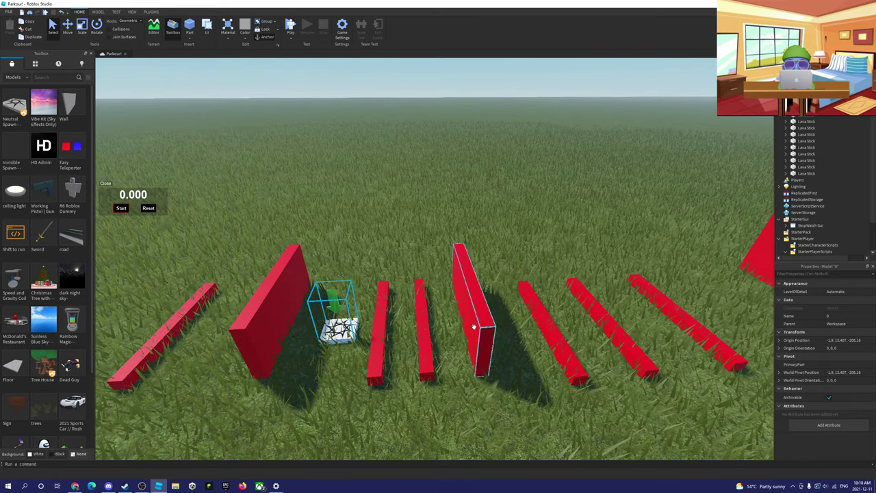
pyautogui.moveTo(498, 326); pyautogui.dragTo(508, 325, button='right')
pyautogui.scroll(-5, 508, 325)
pyautogui.scroll(5, 509, 321)
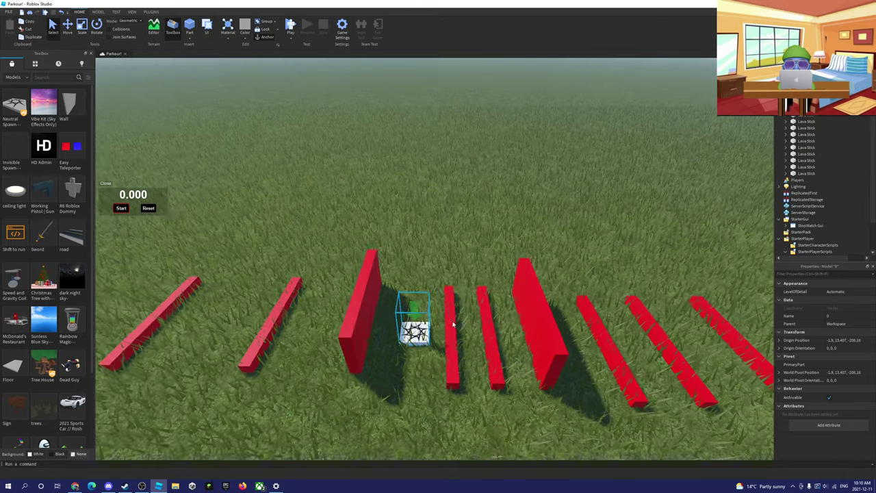
pyautogui.moveTo(489, 319); pyautogui.dragTo(489, 319, button='right')
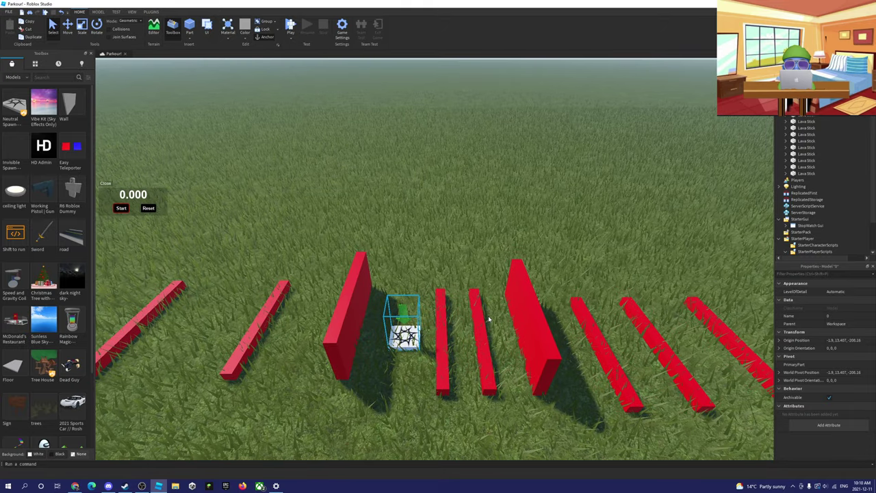
pyautogui.press('d')
pyautogui.press('s')
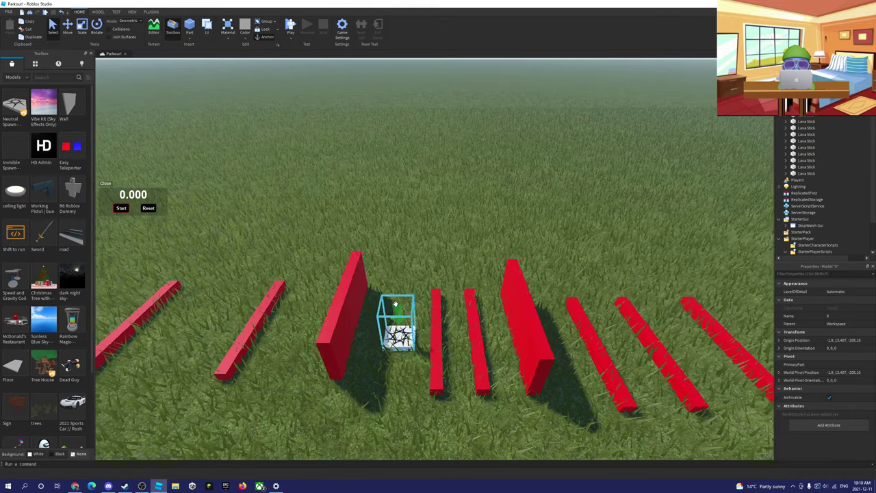
pyautogui.press('w')
pyautogui.moveTo(436, 169); pyautogui.dragTo(436, 169, button='right')
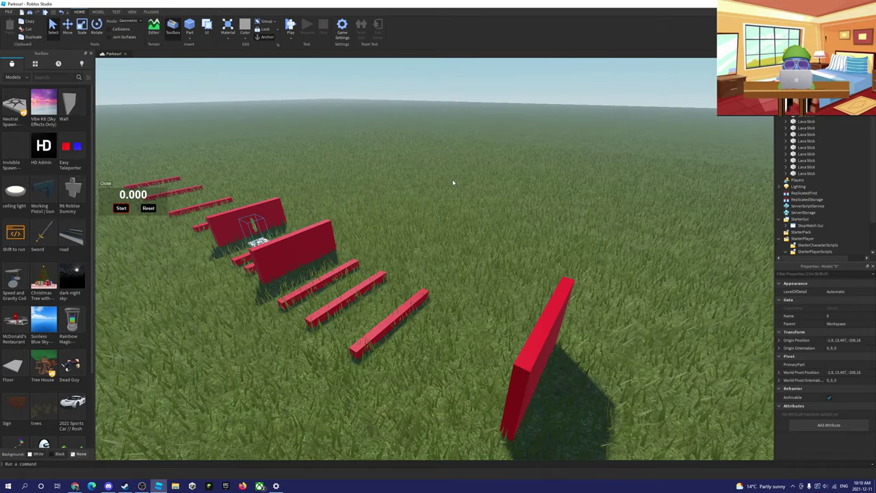
# Step: Duplicate the tall end wall, place the copy farther along the row, and make it taller and 3.52 studs thick
pyautogui.press('d')
pyautogui.press('s')
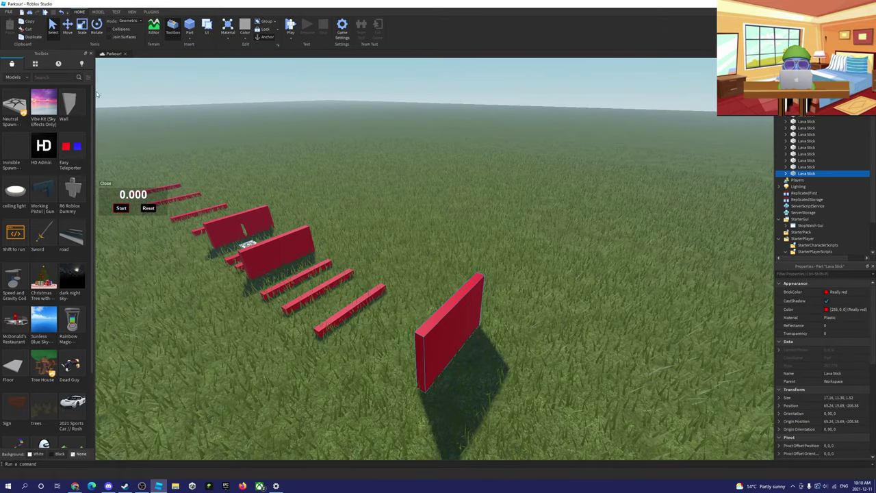
pyautogui.press('s')
pyautogui.moveTo(450, 354); pyautogui.dragTo(538, 368)
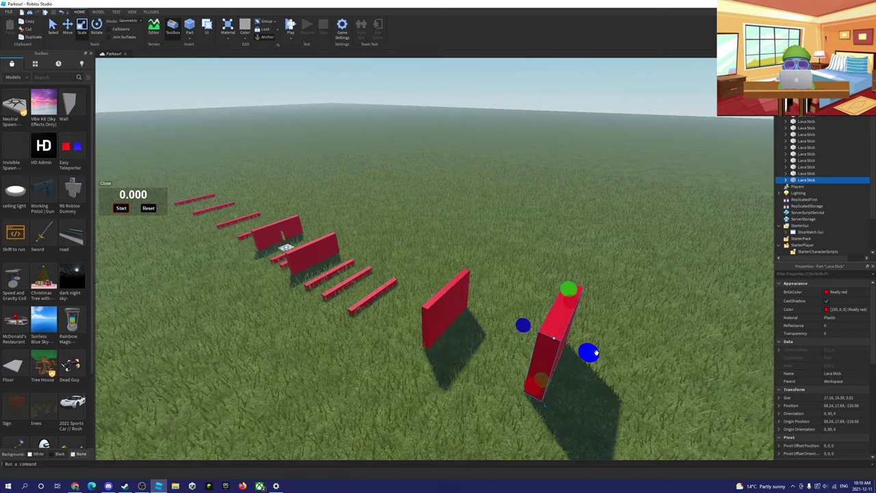
# Step: Duplicate the thickened tall wall, place the copy beyond it, and lower the copy to 11.38 studs high
pyautogui.moveTo(571, 343); pyautogui.dragTo(579, 324, button='right')
pyautogui.press('d')
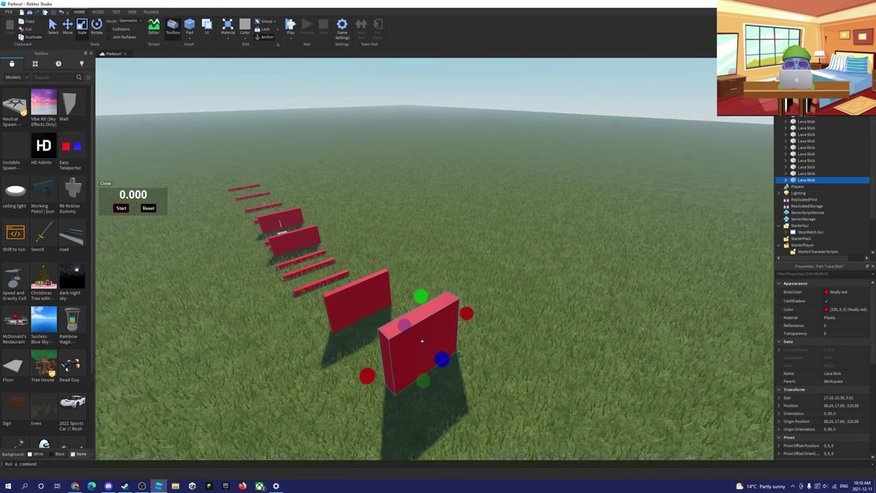
pyautogui.hotkey('ctrl', 'd')
pyautogui.moveTo(475, 444); pyautogui.dragTo(475, 440)
pyautogui.press('s')
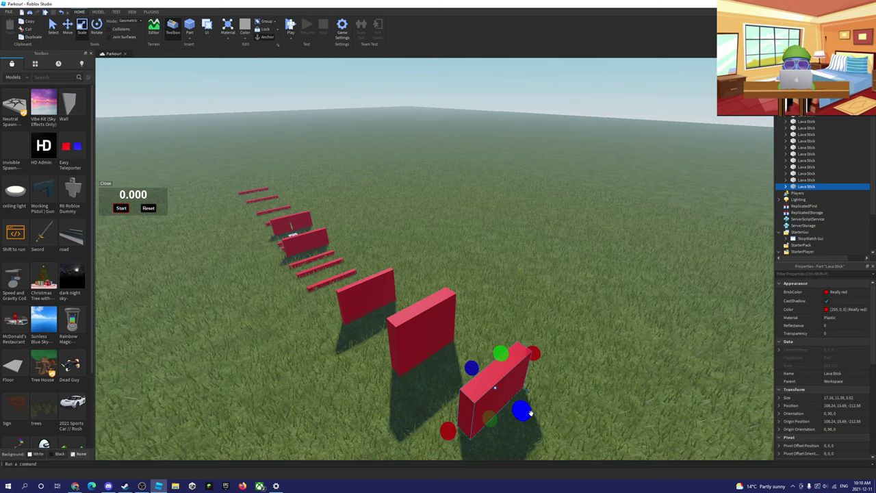
# Step: Thicken the last wall to 5.52 studs and shorten its length to 15.16 studs, keeping it in line with the row
pyautogui.press('a')
pyautogui.moveTo(539, 423); pyautogui.dragTo(549, 417, button='right')
pyautogui.press('w')
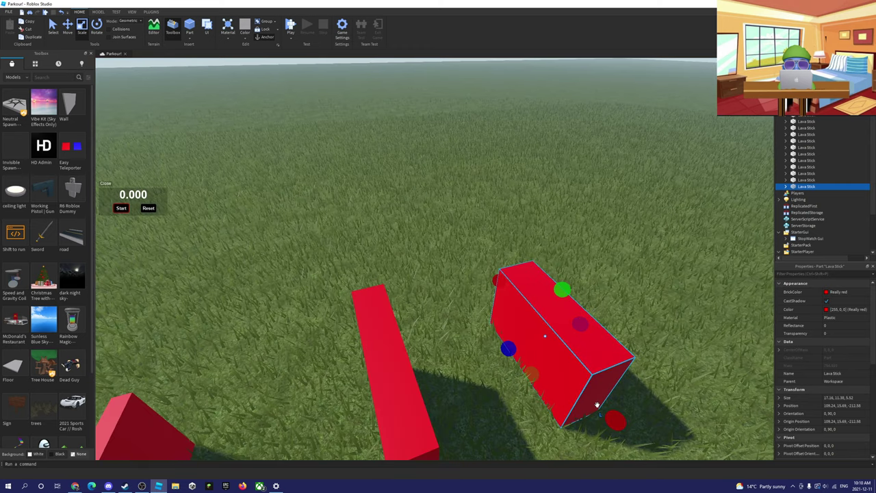
pyautogui.press('d')
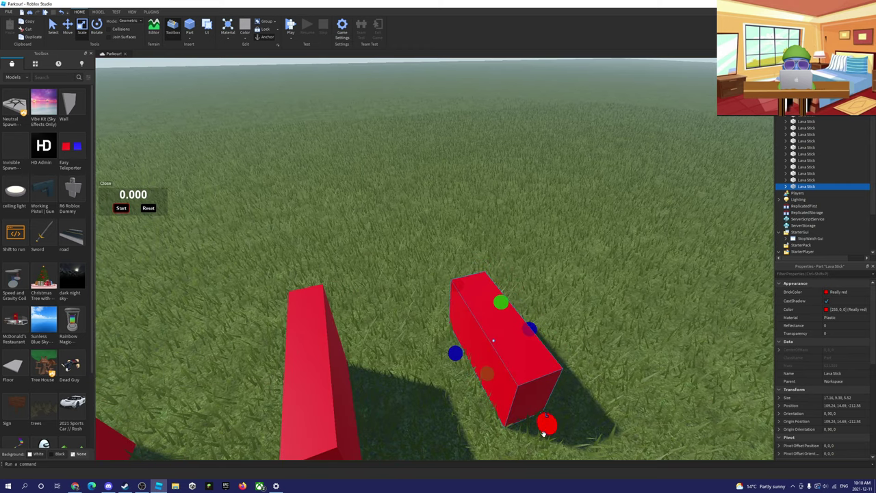
pyautogui.press('s')
pyautogui.moveTo(524, 382)
pyautogui.mouseDown()
pyautogui.moveTo(523, 391)
pyautogui.moveTo(509, 383)
pyautogui.mouseUp()
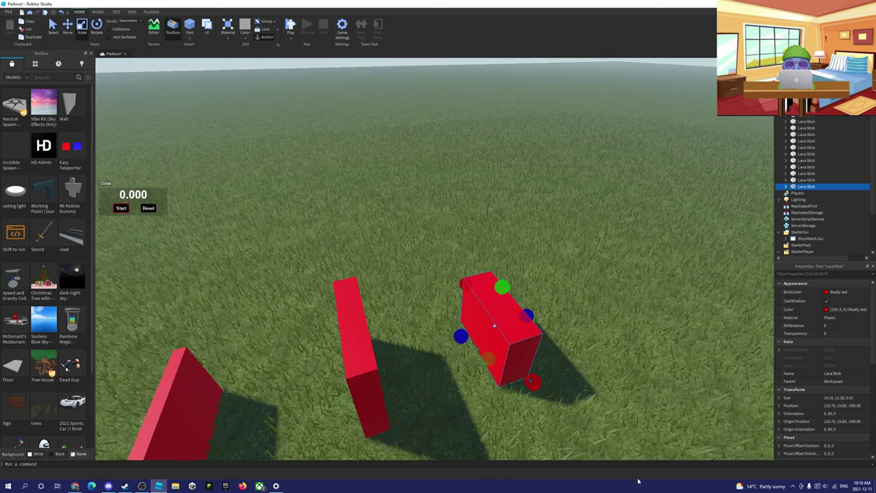
# Step: Build two parallel low sticks, 15.16 × 1.38 × 1.52 studs, past the thick block from duplicates of that block
pyautogui.press('s')
pyautogui.moveTo(714, 434); pyautogui.dragTo(714, 435, button='right')
pyautogui.press('d')
pyautogui.press('s')
pyautogui.press('w')
pyautogui.press('s')
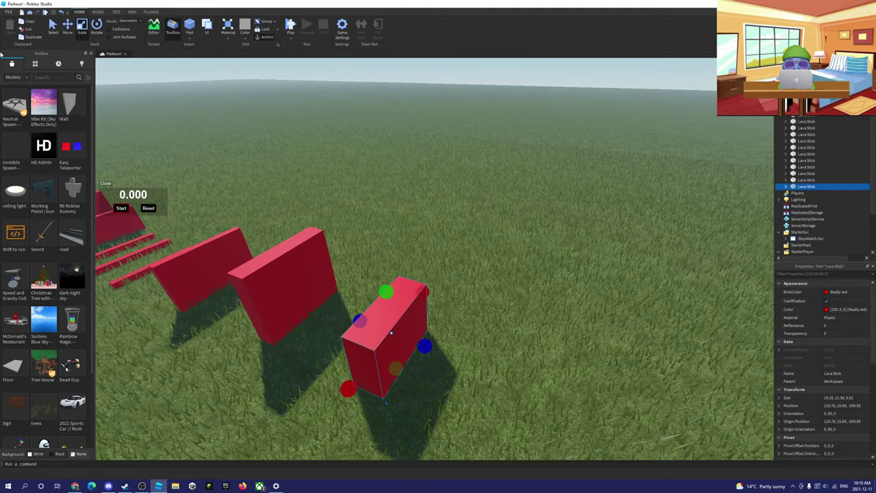
pyautogui.press('d')
pyautogui.click(29, 37)
pyautogui.moveTo(337, 322); pyautogui.dragTo(407, 380)
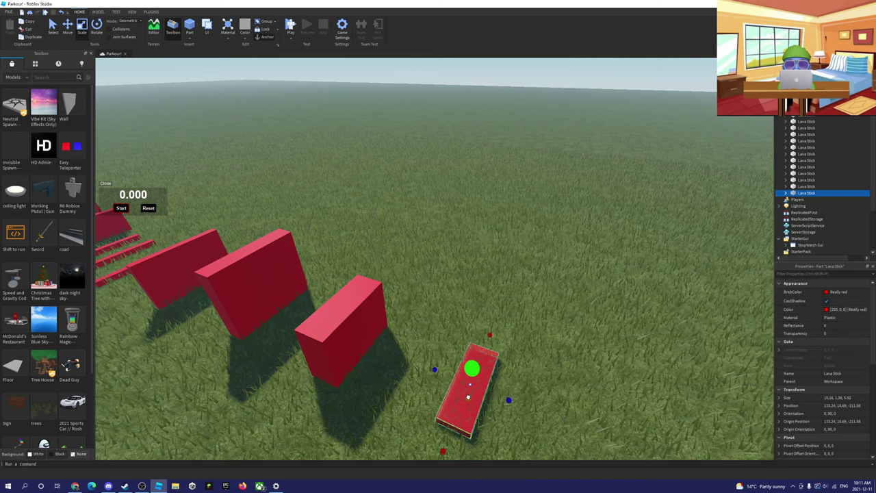
pyautogui.press('d')
pyautogui.press('s')
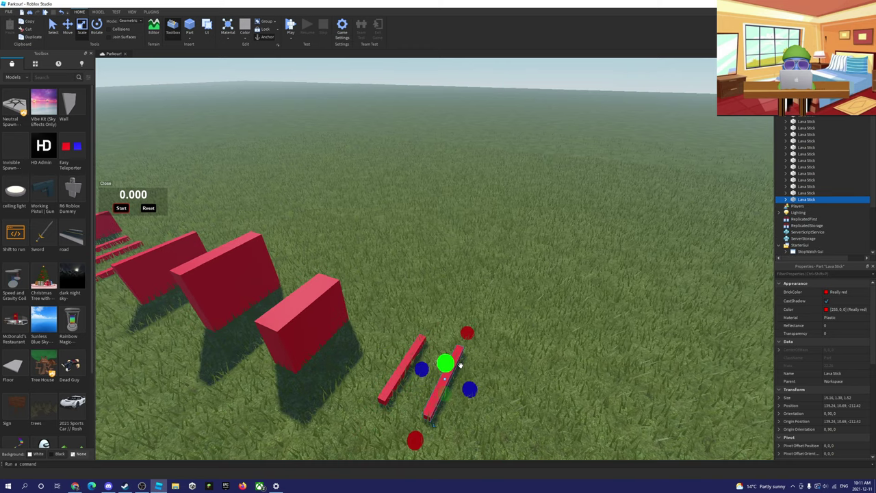
# Step: Duplicate the spawn point and place the copy between the former end wall and the taller thick wall after it
pyautogui.moveTo(460, 365); pyautogui.dragTo(383, 319, button='right')
pyautogui.press('w')
pyautogui.press('a')
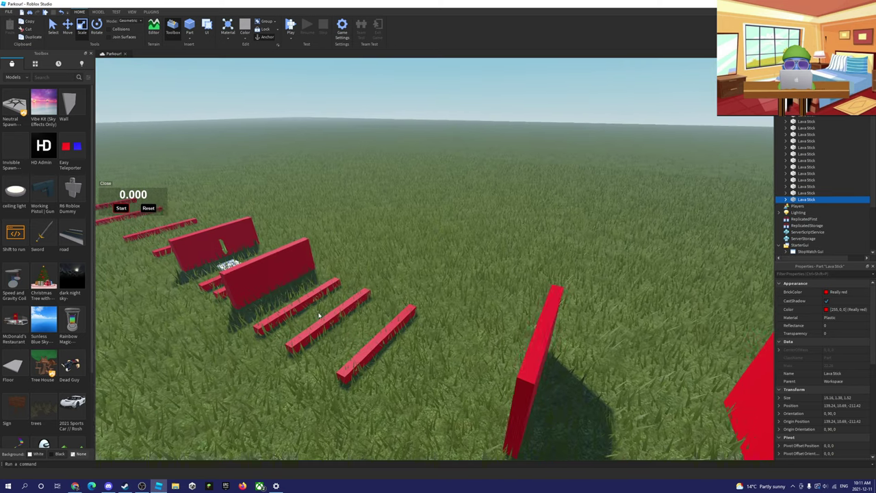
pyautogui.press('a')
pyautogui.press('w')
pyautogui.press('a')
pyautogui.moveTo(245, 263); pyautogui.dragTo(255, 228, button='right')
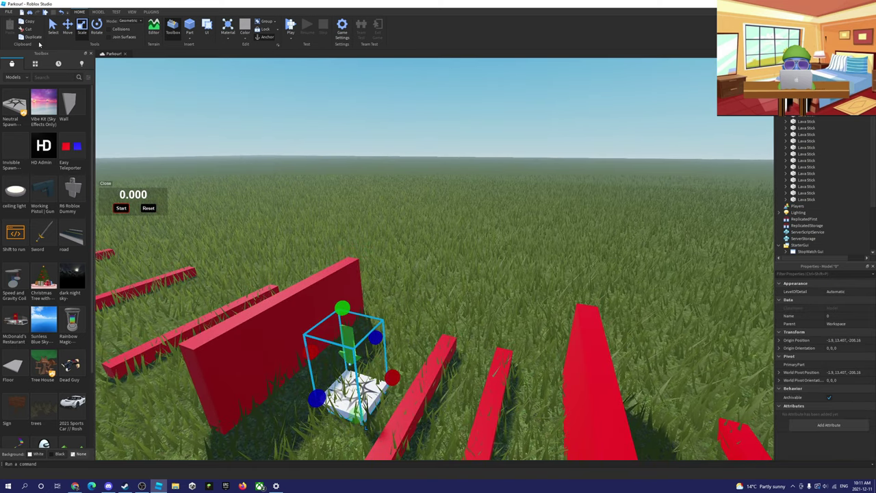
pyautogui.press('d')
pyautogui.moveTo(398, 491); pyautogui.dragTo(463, 382)
pyautogui.press('d')
pyautogui.press('s')
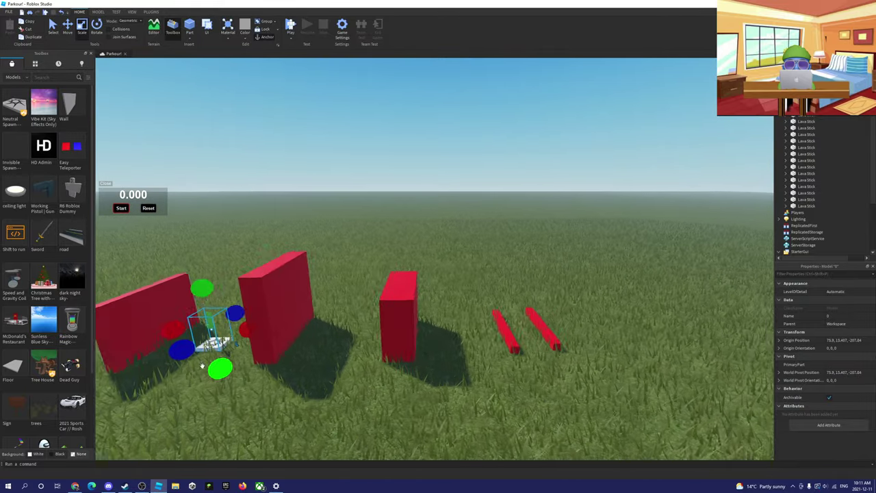
# Step: Duplicate the outermost low Lava Stick and move the copy 14 studs farther along the row
pyautogui.press('d')
pyautogui.moveTo(202, 365); pyautogui.dragTo(262, 340, button='right')
pyautogui.press('w')
pyautogui.press('s')
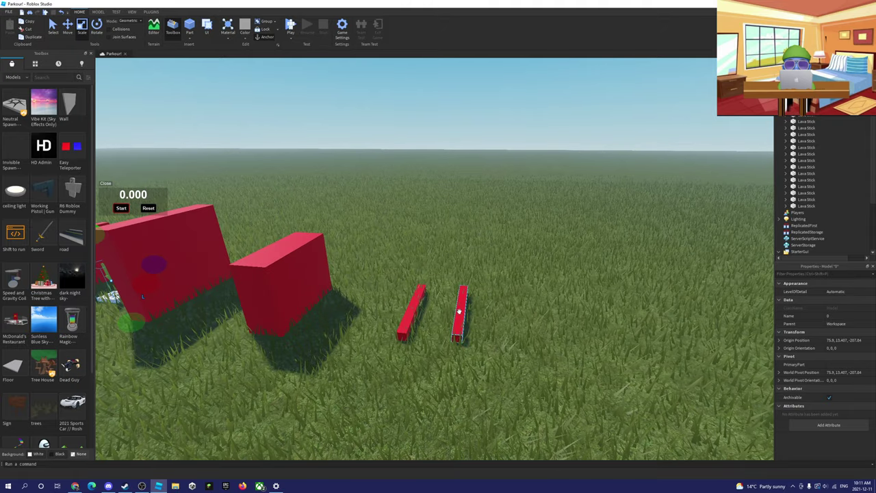
pyautogui.click(459, 312)
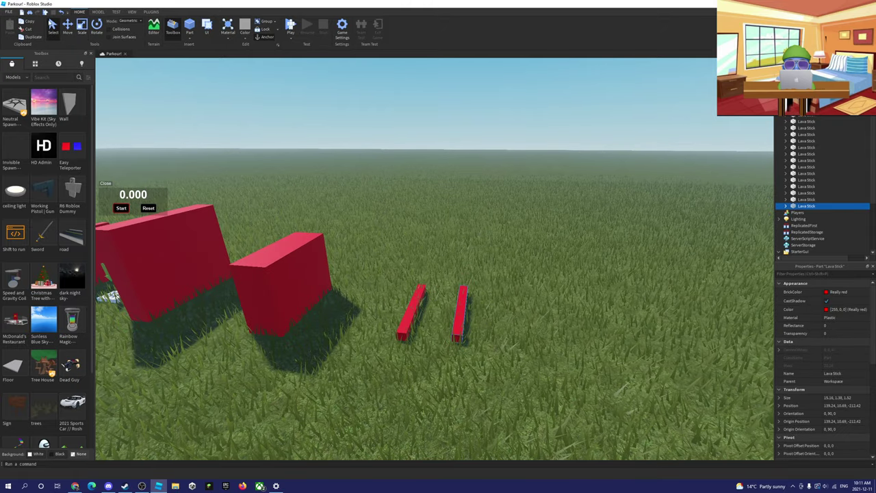
pyautogui.click(34, 37)
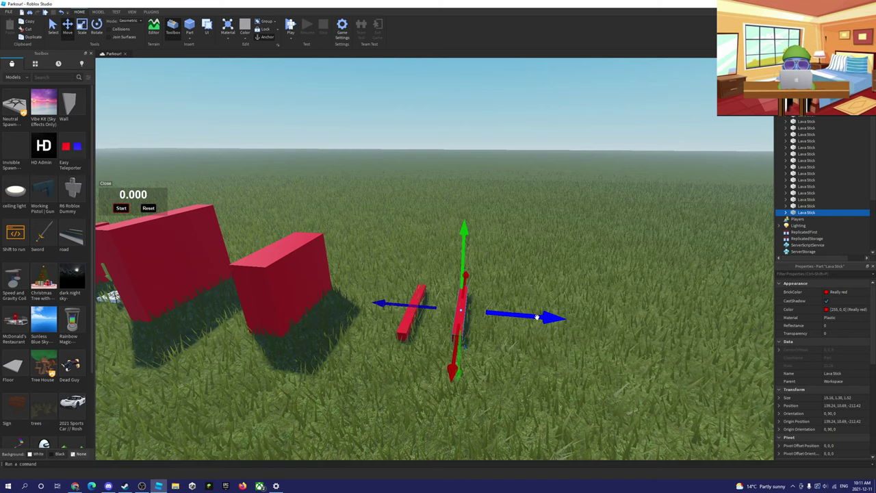
pyautogui.press('d')
pyautogui.press('d')
pyautogui.moveTo(537, 317); pyautogui.dragTo(581, 329)
# Step: Scale the copied stick up into a wall 9.38 studs high and 3.52 studs thick
pyautogui.click(85, 30)
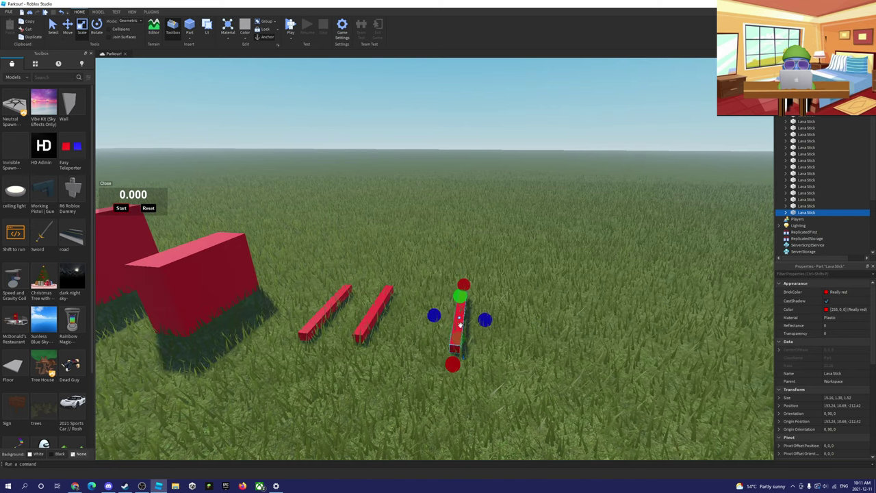
pyautogui.moveTo(459, 291); pyautogui.dragTo(457, 249)
pyautogui.press('d')
pyautogui.moveTo(441, 348); pyautogui.dragTo(450, 325, button='right')
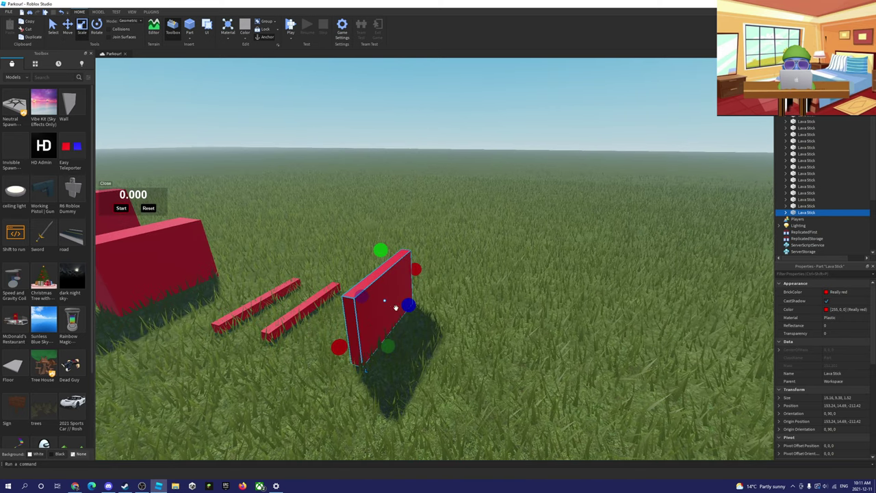
pyautogui.moveTo(408, 305); pyautogui.dragTo(421, 308)
# Step: Duplicate the 9.38-stud-high wall and place the copy a short distance beyond it
pyautogui.press('d')
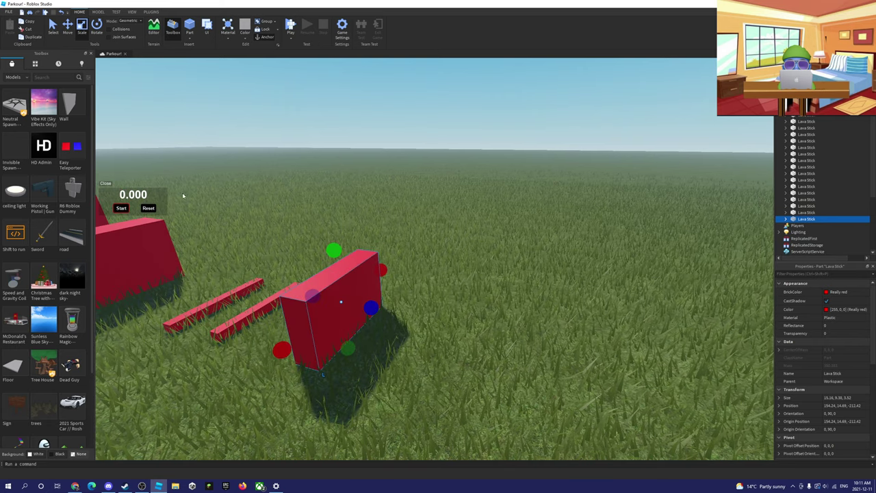
pyautogui.moveTo(340, 298); pyautogui.dragTo(459, 351)
pyautogui.scroll(-1, 343, 300)
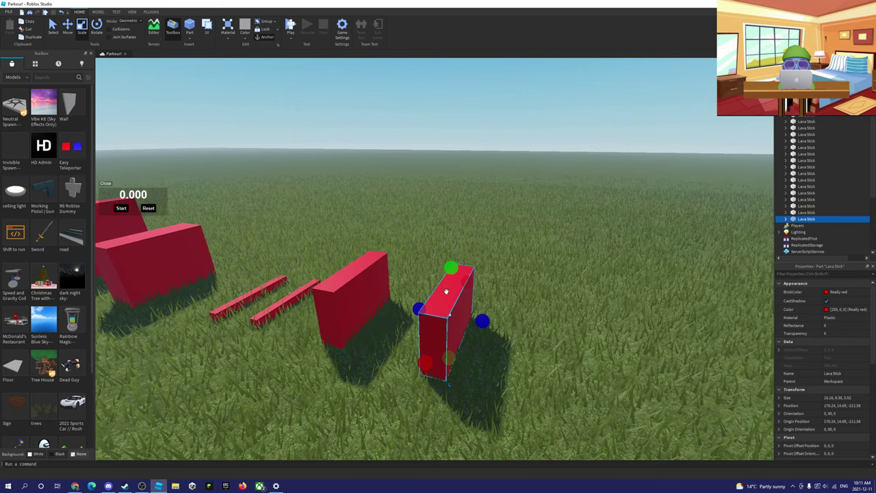
# Step: Resize the copied wall to 27.16 studs long, 11.38 studs high and 1.52 studs thick
pyautogui.moveTo(465, 283); pyautogui.dragTo(475, 265)
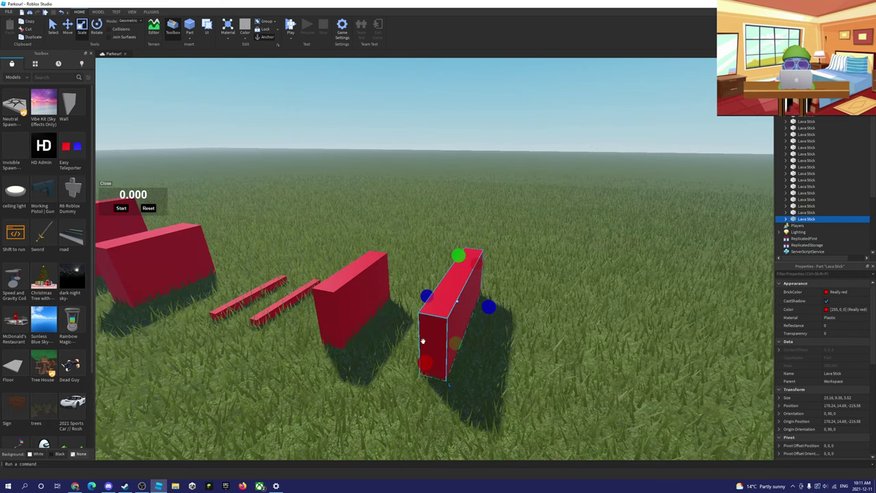
pyautogui.moveTo(425, 363); pyautogui.dragTo(413, 388)
pyautogui.moveTo(455, 261); pyautogui.dragTo(456, 249)
pyautogui.press('w')
pyautogui.press('d')
pyautogui.moveTo(436, 300); pyautogui.dragTo(406, 328, button='right')
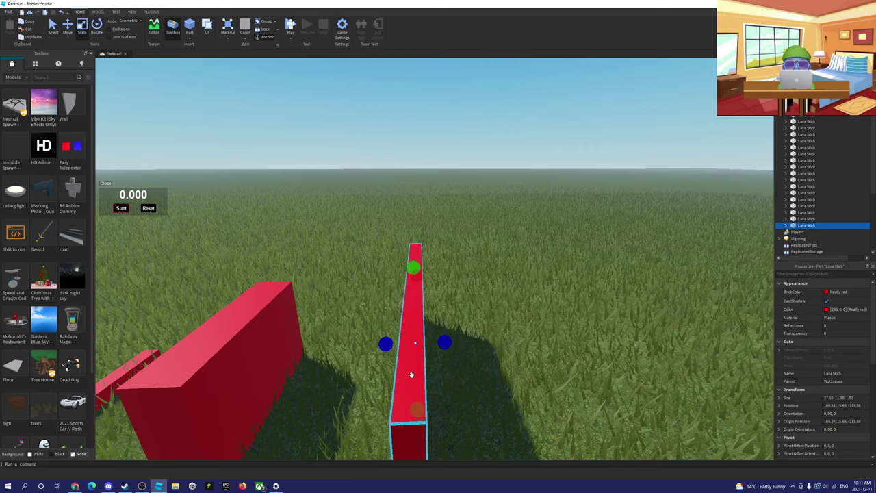
pyautogui.hotkey('ctrl', 'd')
pyautogui.press('d')
pyautogui.press('s')
pyautogui.moveTo(412, 375); pyautogui.dragTo(463, 420)
pyautogui.press('w')
pyautogui.press('d')
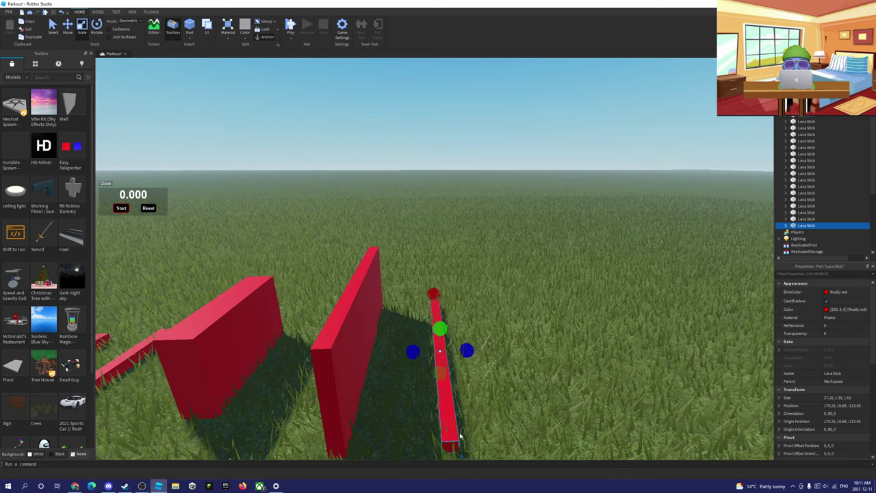
pyautogui.press('s')
pyautogui.press('d')
pyautogui.press('a')
pyautogui.moveTo(420, 393); pyautogui.dragTo(420, 395, button='right')
pyautogui.press('d')
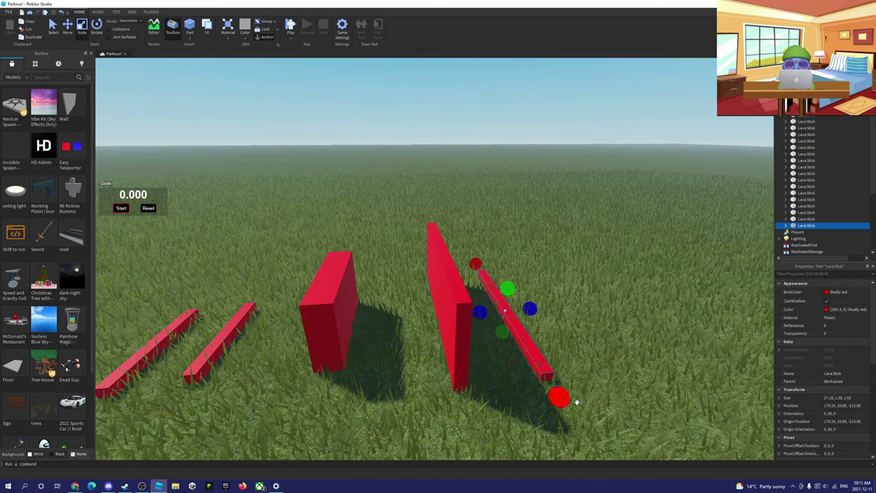
pyautogui.press('Delete')
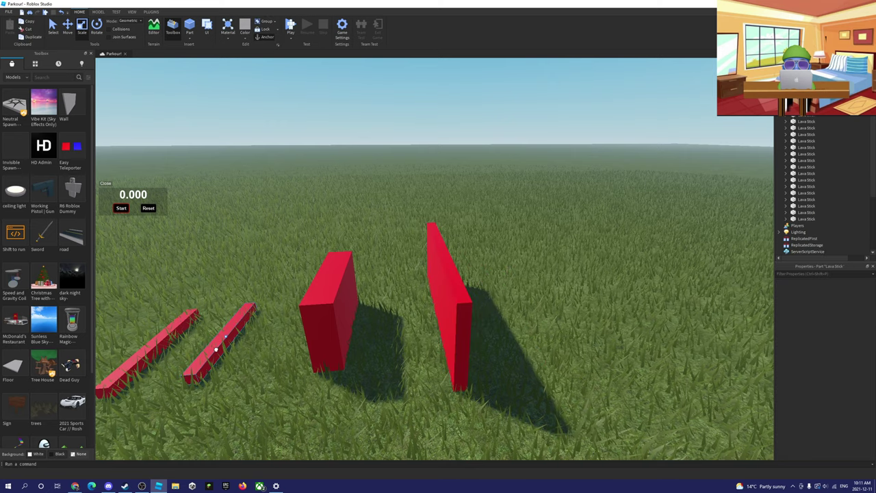
# Step: Duplicate the nearest 15.16-stud low Lava Stick and place the copy beyond the long thin wall, centred on the row
pyautogui.click(216, 349)
pyautogui.click(27, 39)
pyautogui.moveTo(202, 356); pyautogui.dragTo(471, 354)
pyautogui.press('d')
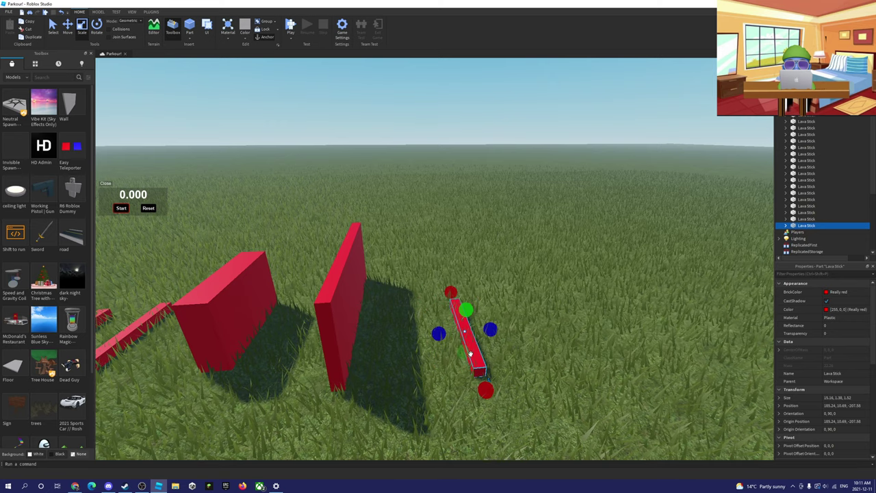
pyautogui.press('d')
pyautogui.moveTo(471, 347); pyautogui.dragTo(470, 349, button='right')
pyautogui.moveTo(472, 359); pyautogui.dragTo(476, 363)
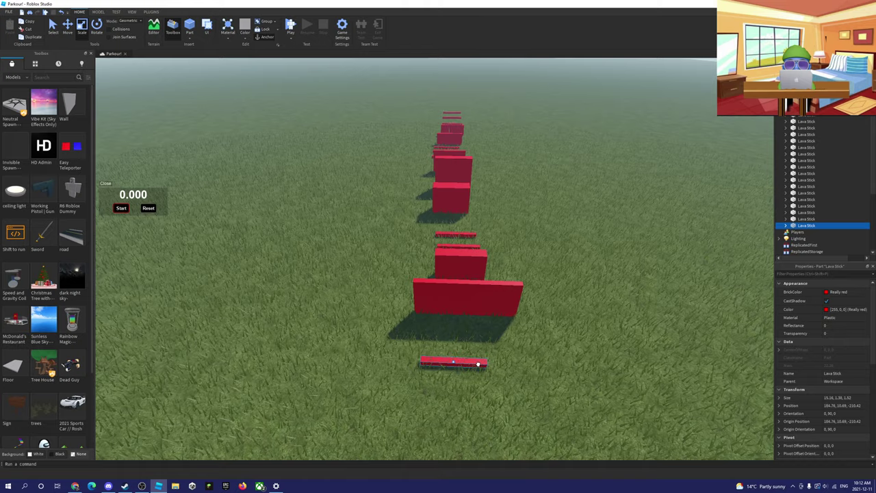
pyautogui.moveTo(480, 365); pyautogui.dragTo(446, 368, button='right')
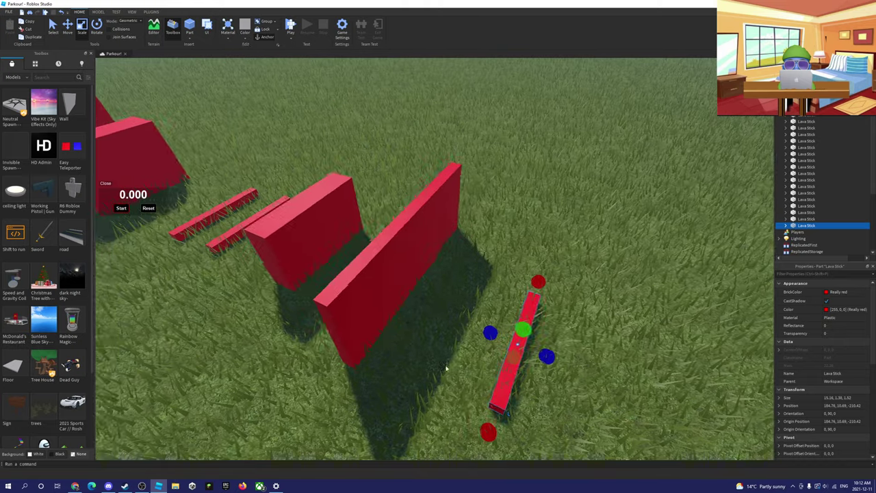
pyautogui.press('d')
pyautogui.press('w')
pyautogui.moveTo(432, 402); pyautogui.dragTo(431, 403, button='right')
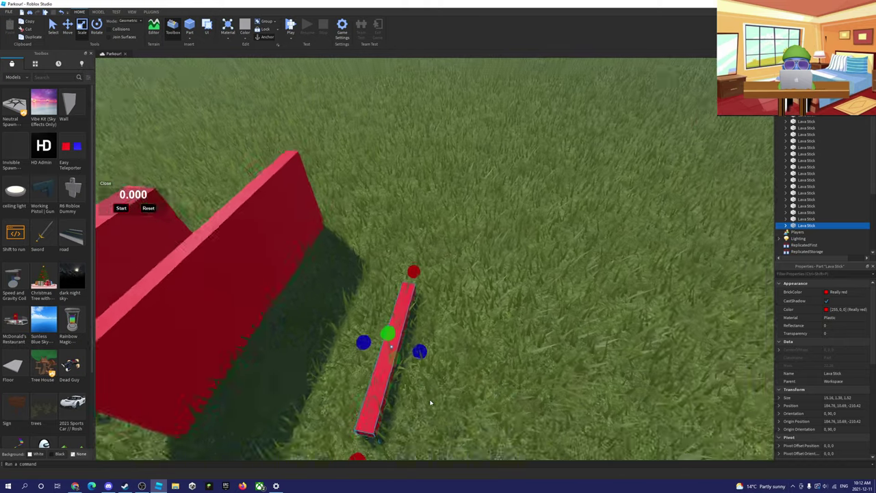
# Step: Duplicate the low Lava Stick beyond the long thin wall and place the copy about 16 studs farther along the row
pyautogui.press('s')
pyautogui.press('d')
pyautogui.press('w')
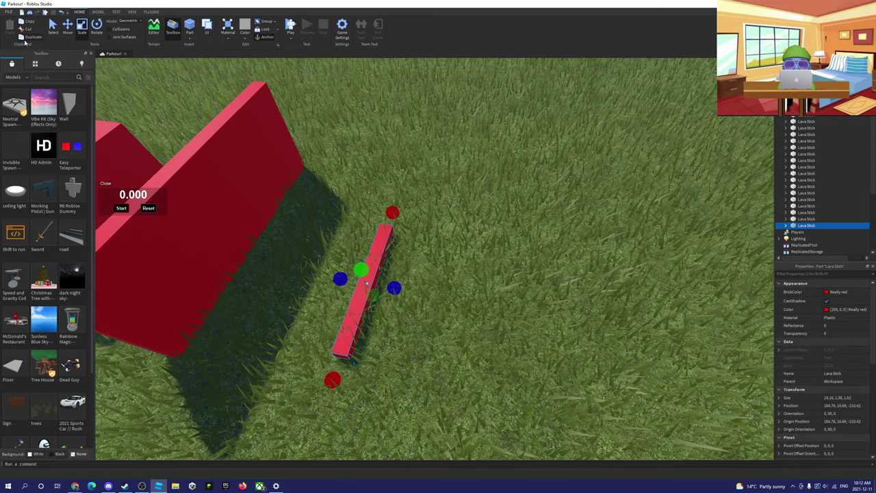
pyautogui.moveTo(378, 230); pyautogui.dragTo(472, 262)
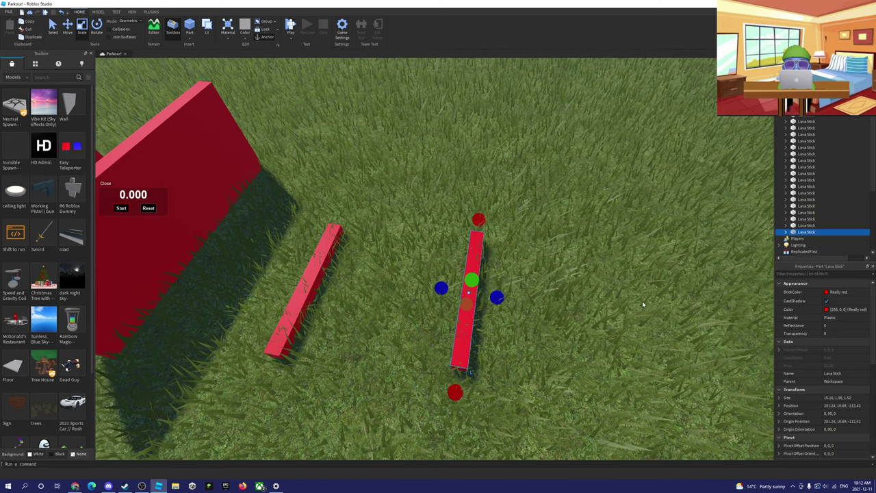
# Step: Duplicate the outermost low Lava Stick and place the copy about 14 studs beyond it, in line with the row
pyautogui.moveTo(649, 257); pyautogui.dragTo(649, 257, button='right')
pyautogui.press('w')
pyautogui.scroll(-3, 650, 259)
pyautogui.moveTo(587, 250); pyautogui.dragTo(586, 249, button='right')
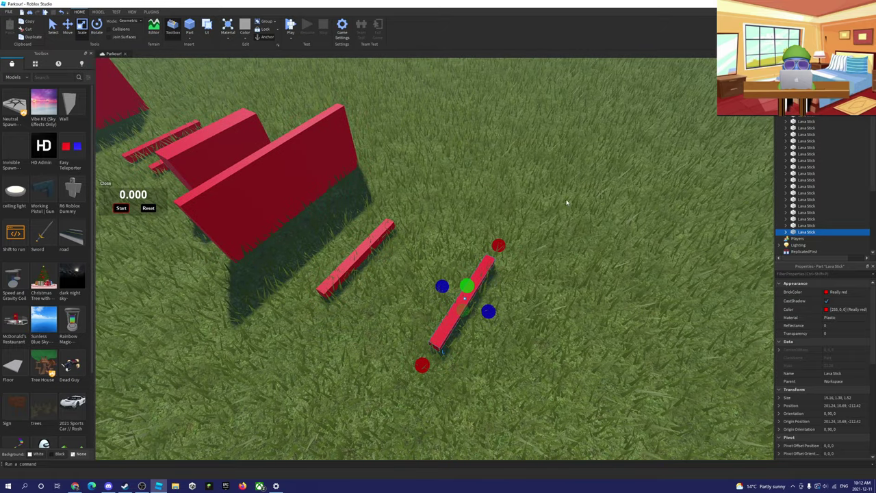
pyautogui.scroll(3, 539, 198)
pyautogui.press('d')
pyautogui.press('a')
pyautogui.press('s')
pyautogui.press('w')
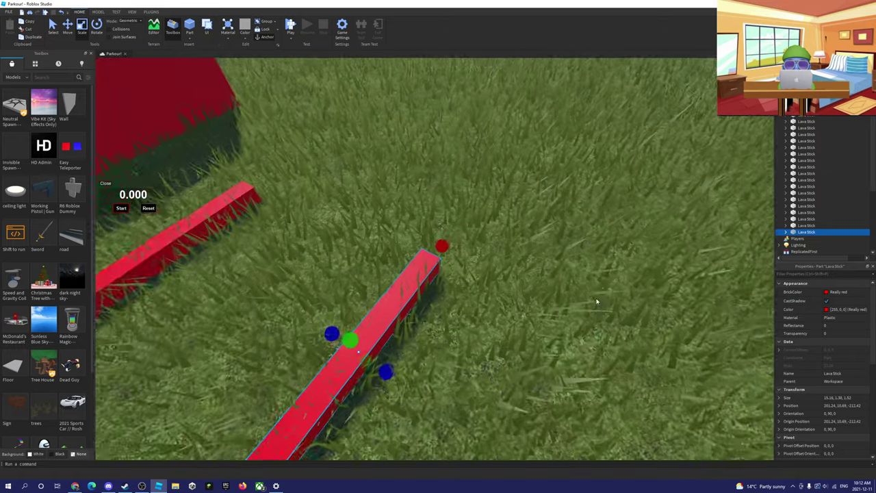
pyautogui.press('a')
pyautogui.press('s')
pyautogui.scroll(-2, 549, 329)
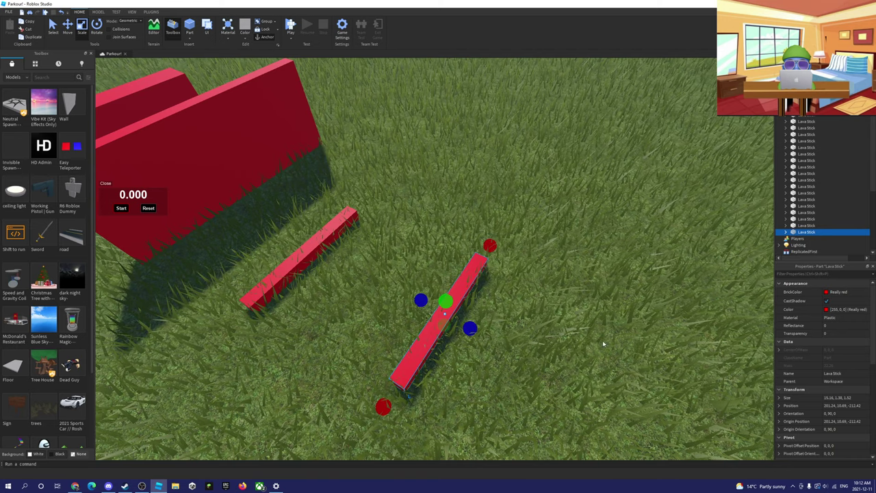
pyautogui.moveTo(587, 325); pyautogui.dragTo(587, 325, button='right')
pyautogui.press('w')
pyautogui.press('s')
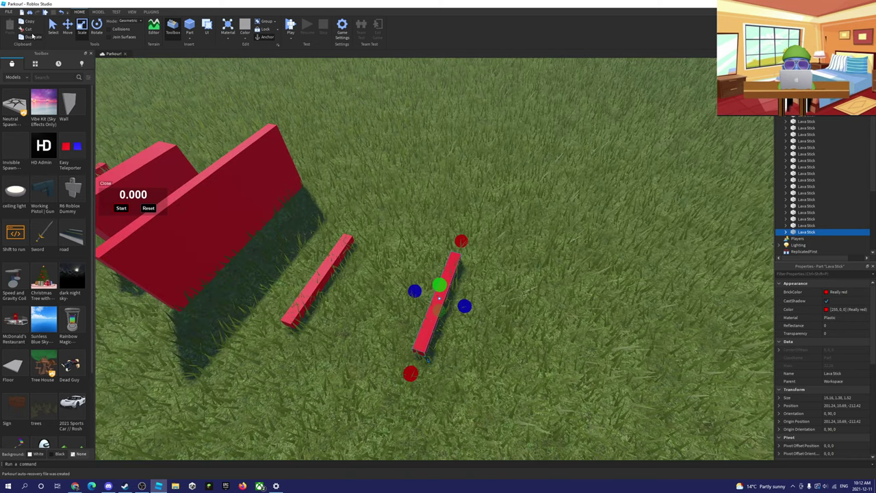
pyautogui.moveTo(453, 269); pyautogui.dragTo(509, 272)
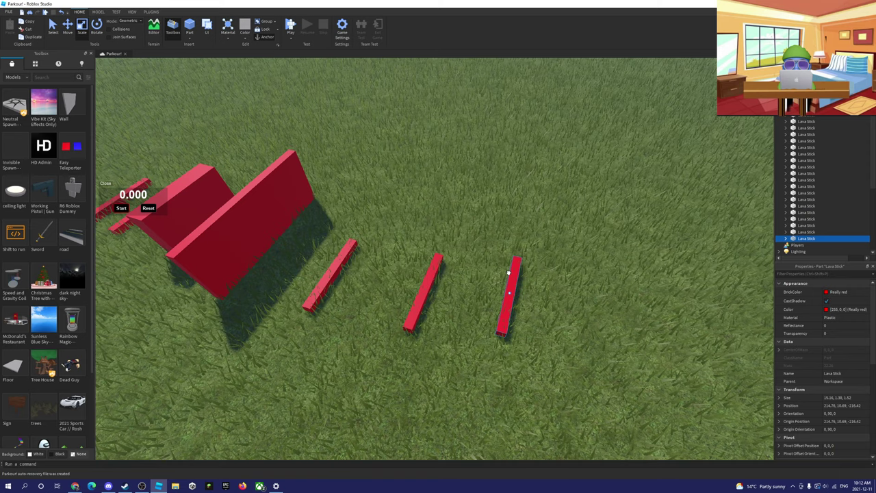
# Step: Extend the row with two more 15.16-stud low Lava Stick copies, about 14 and 12 studs apart
pyautogui.press('d')
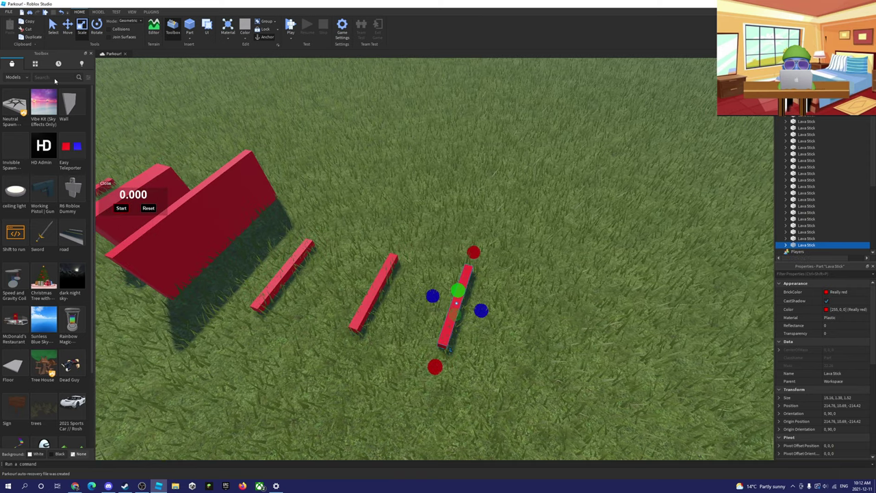
pyautogui.hotkey('ctrl', 'd')
pyautogui.press('d')
pyautogui.moveTo(471, 280); pyautogui.dragTo(515, 296)
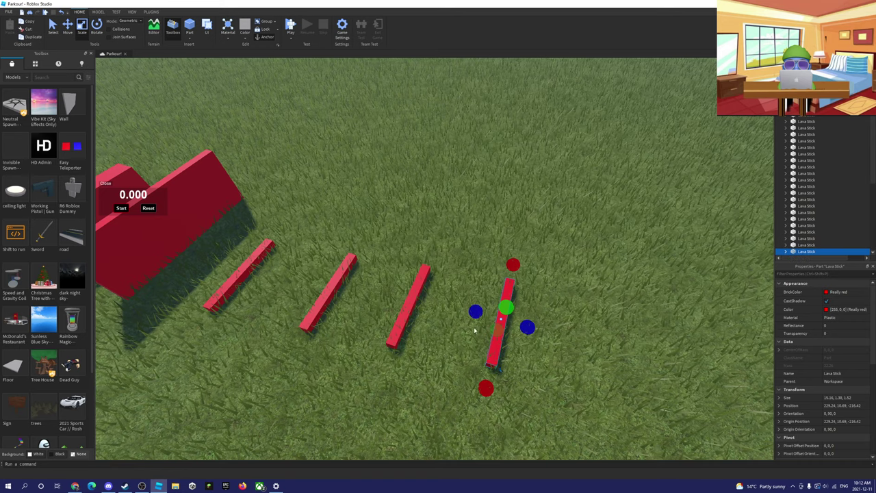
pyautogui.hotkey('ctrl', 'd')
pyautogui.press('d')
pyautogui.moveTo(512, 294); pyautogui.dragTo(542, 312)
# Step: Look over the whole row of lava obstacles to check the spacing and alignment of the sticks and walls
pyautogui.moveTo(541, 313)
pyautogui.mouseDown(button='right')
pyautogui.moveTo(582, 302)
pyautogui.moveTo(557, 315)
pyautogui.mouseUp(button='right')
pyautogui.scroll(-4, 558, 312)
pyautogui.press('w')
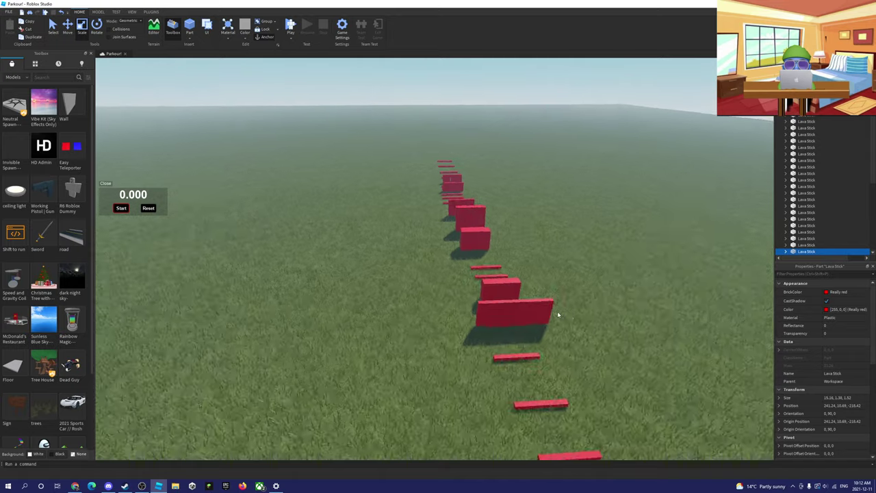
pyautogui.press('a')
pyautogui.moveTo(646, 366); pyautogui.dragTo(657, 381, button='right')
pyautogui.press('s')
pyautogui.press('d')
pyautogui.press('d')
pyautogui.press('d')
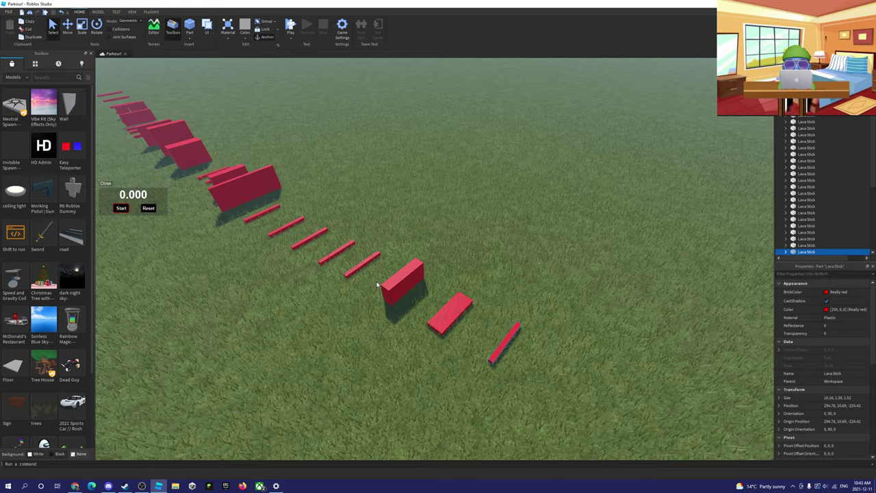
pyautogui.moveTo(377, 282); pyautogui.dragTo(375, 280, button='right')
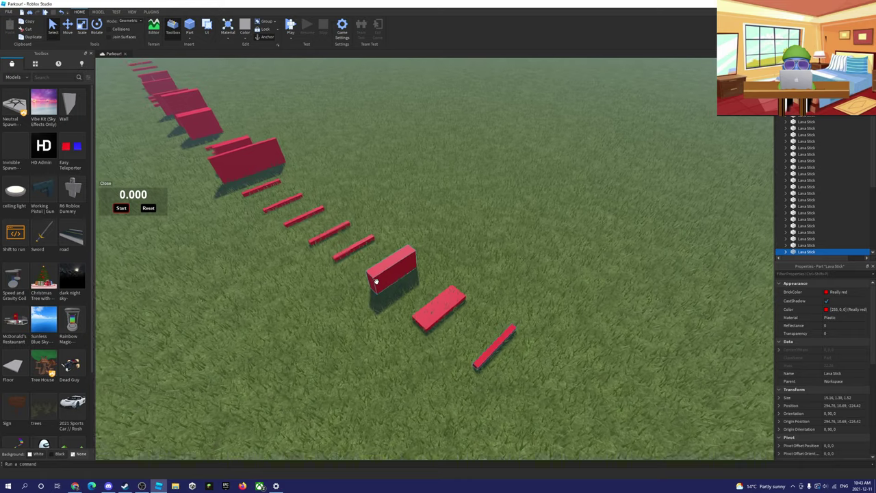
# Step: Move the 7.38-stud-high wall in front of the first checkpoint spawn about 7.5 studs back, away from the spawn
pyautogui.press('w')
pyautogui.moveTo(536, 286); pyautogui.dragTo(536, 285, button='right')
pyautogui.press('w')
pyautogui.press('w')
pyautogui.click(456, 299)
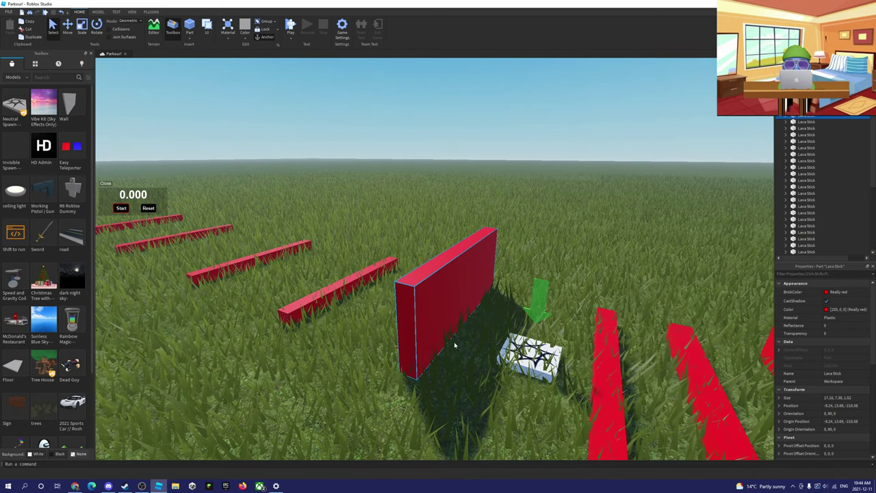
pyautogui.moveTo(454, 345); pyautogui.dragTo(422, 351)
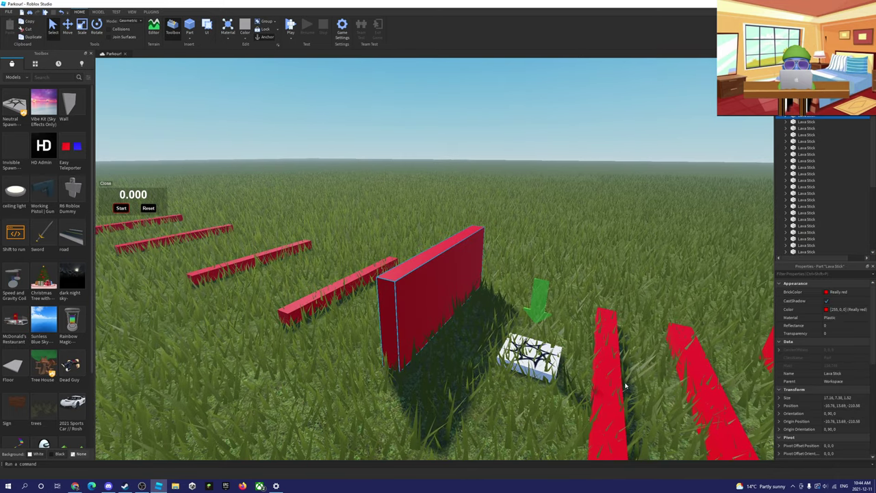
# Step: Space the two low Lava Sticks and the wall just past the first checkpoint spawn about 6 studs apart
pyautogui.moveTo(621, 388); pyautogui.dragTo(646, 372)
pyautogui.moveTo(621, 347); pyautogui.dragTo(621, 347, button='right')
pyautogui.press('s')
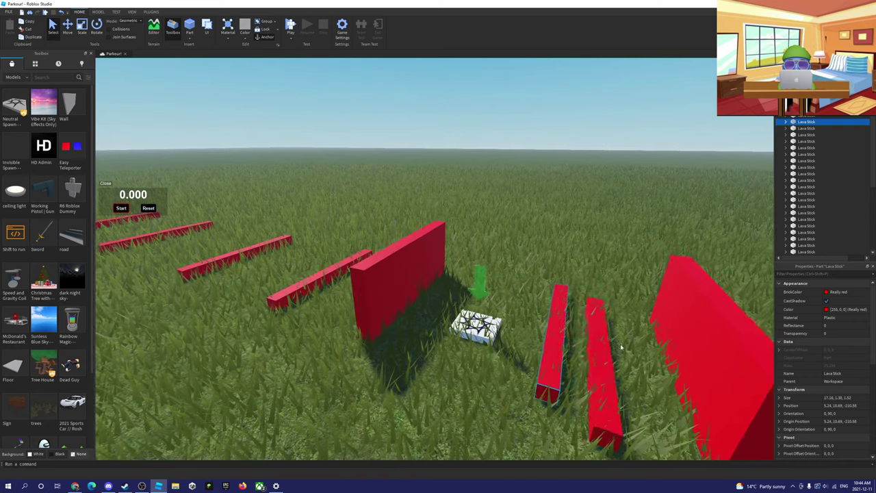
pyautogui.click(618, 356)
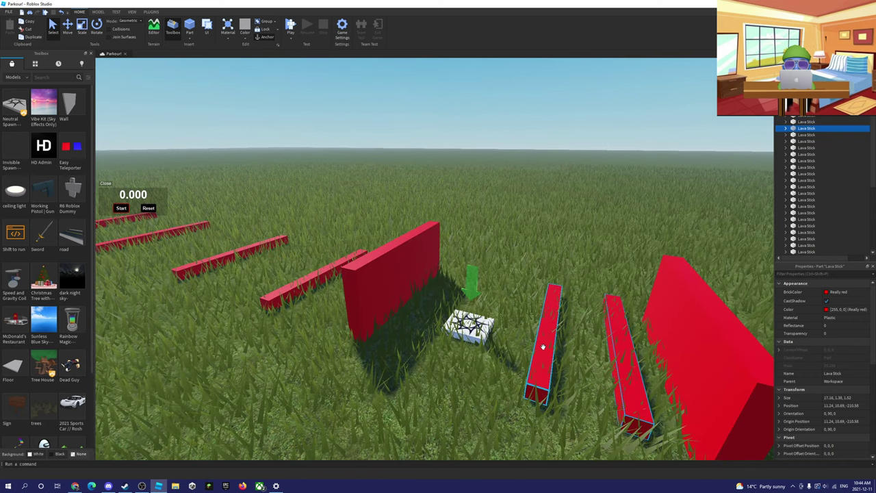
pyautogui.moveTo(542, 348); pyautogui.dragTo(582, 402)
pyautogui.press('s')
pyautogui.press('d')
pyautogui.press('f')
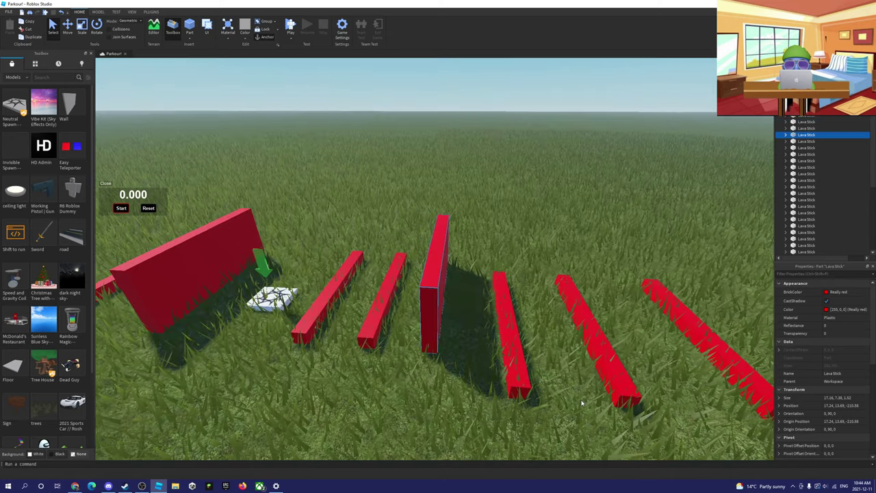
# Step: Examine the full course from the first low sticks past both checkpoint spawns to the far obstacles
pyautogui.press('s')
pyautogui.press('d')
pyautogui.press('w')
pyautogui.moveTo(428, 297)
pyautogui.mouseDown(button='right')
pyautogui.moveTo(421, 296)
pyautogui.moveTo(446, 309)
pyautogui.moveTo(432, 297)
pyautogui.mouseUp(button='right')
pyautogui.scroll(-5, 421, 295)
pyautogui.scroll(-2, 428, 295)
pyautogui.scroll(5, 429, 295)
pyautogui.scroll(5, 429, 296)
pyautogui.scroll(-2, 431, 297)
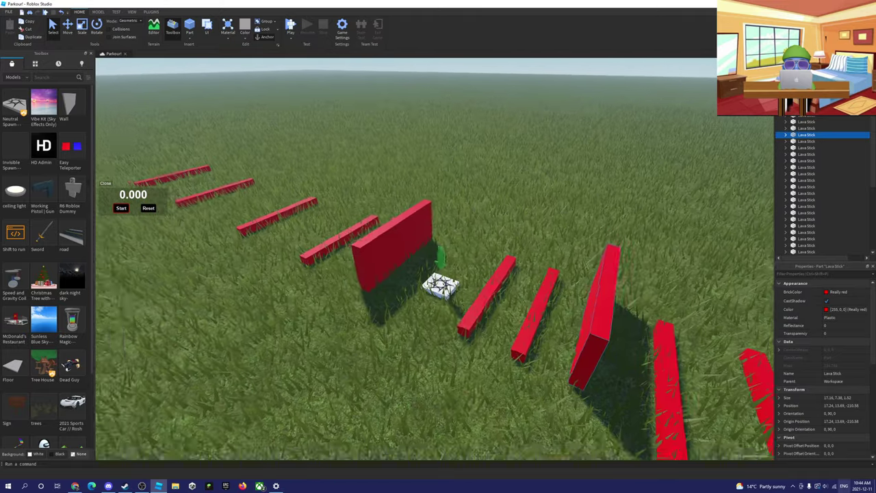
pyautogui.press('s')
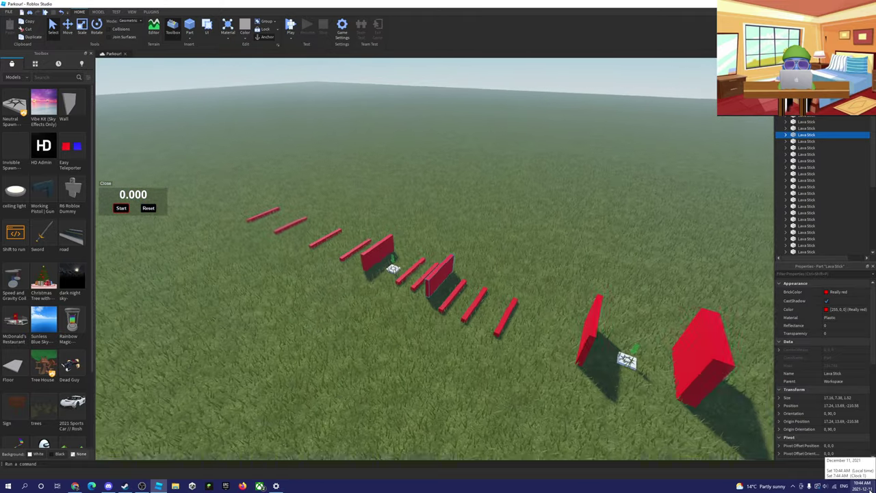
pyautogui.press('w')
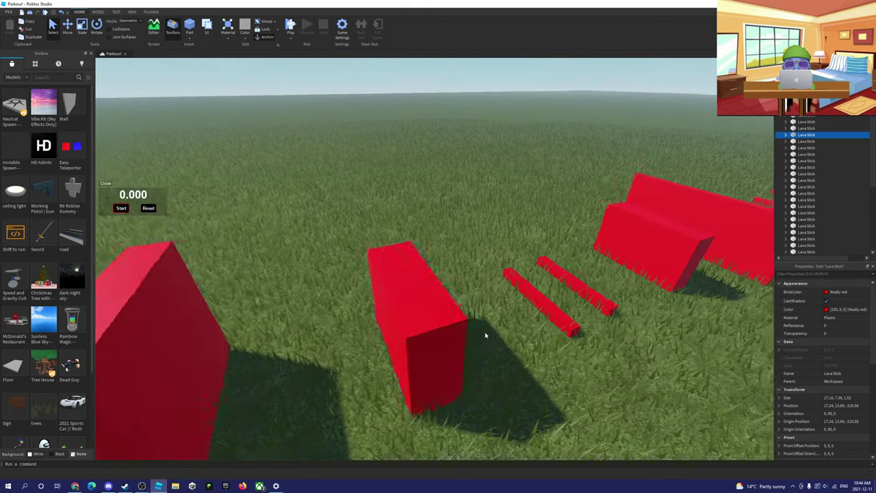
pyautogui.press('s')
pyautogui.press('d')
pyautogui.moveTo(485, 335); pyautogui.dragTo(536, 366, button='right')
pyautogui.press('w')
pyautogui.press('d')
pyautogui.press('s')
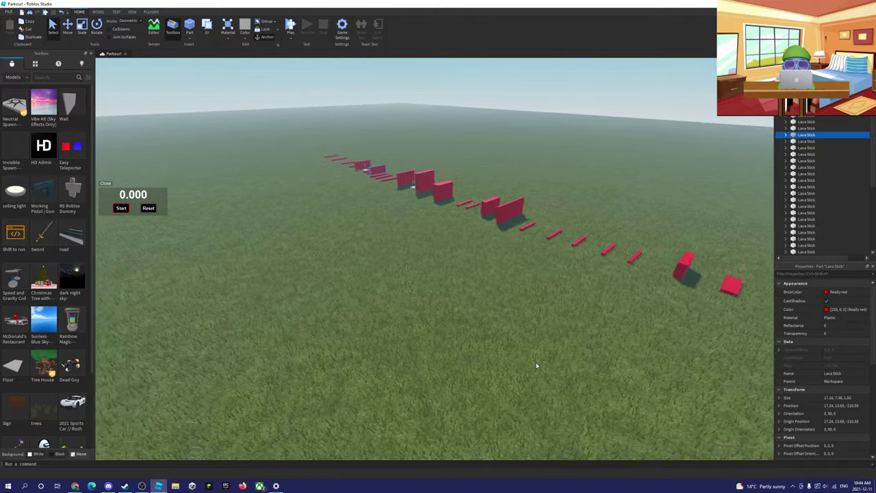
pyautogui.press('s')
# Step: Add three copies of the low Lava Stick at the far end of the course, spaced about 14 to 16 studs apart
pyautogui.moveTo(337, 194); pyautogui.dragTo(483, 239, button='right')
pyautogui.press('w')
pyautogui.scroll(-8, 482, 239)
pyautogui.scroll(5, 491, 254)
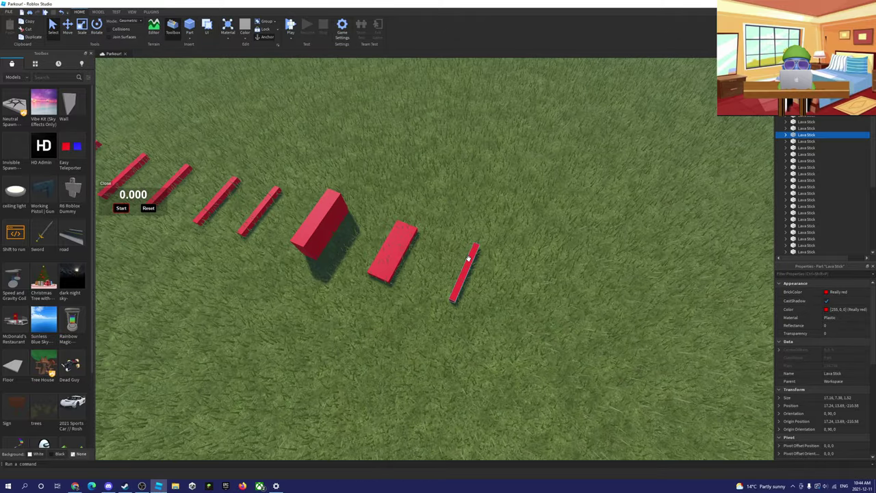
pyautogui.click(468, 259)
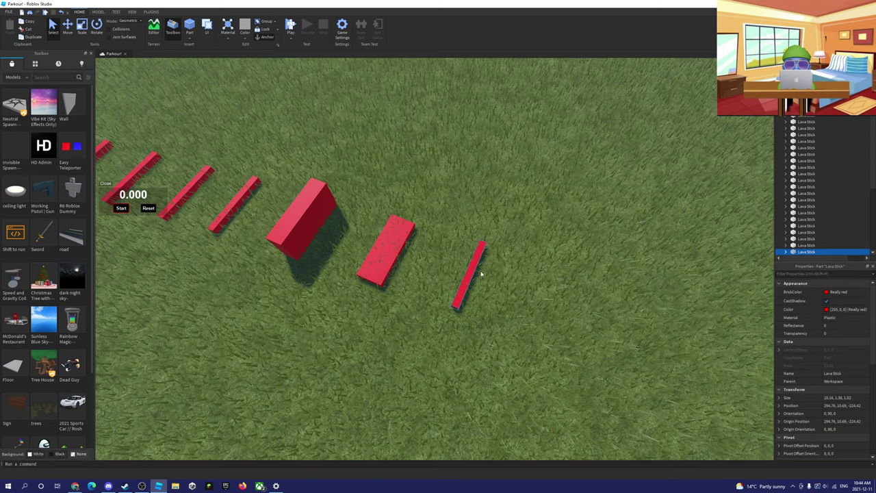
pyautogui.press('d')
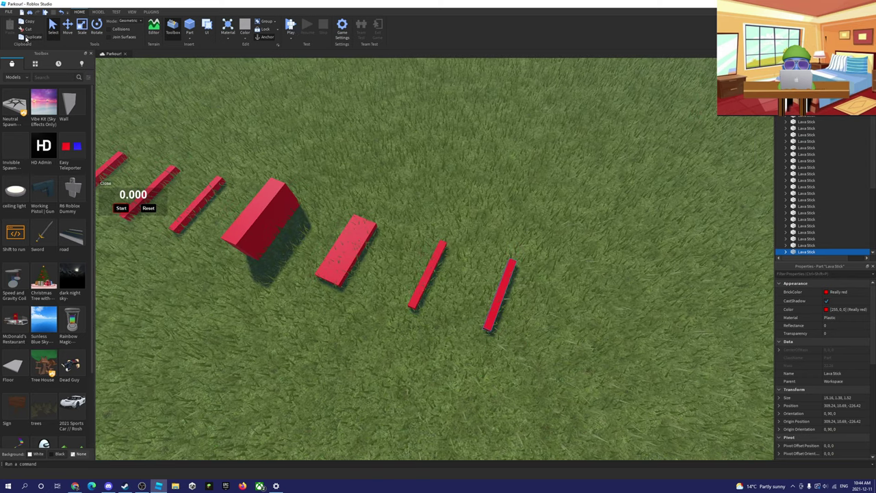
pyautogui.moveTo(501, 291); pyautogui.dragTo(546, 314)
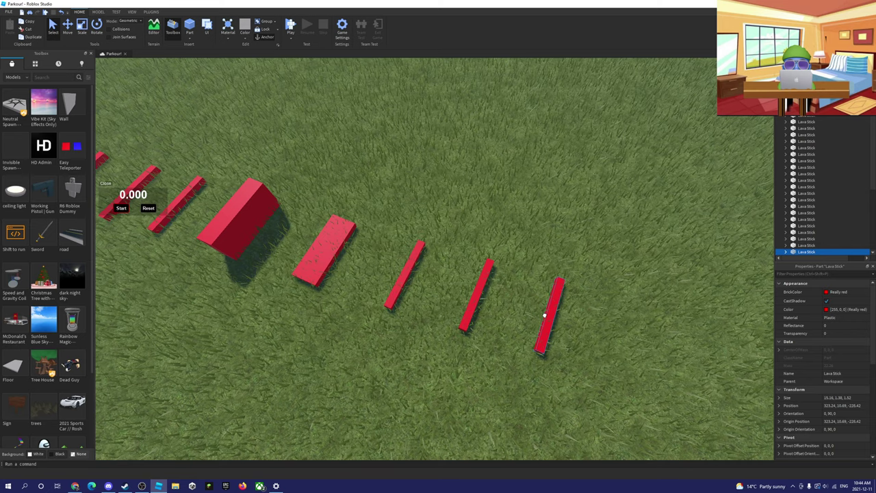
pyautogui.press('d')
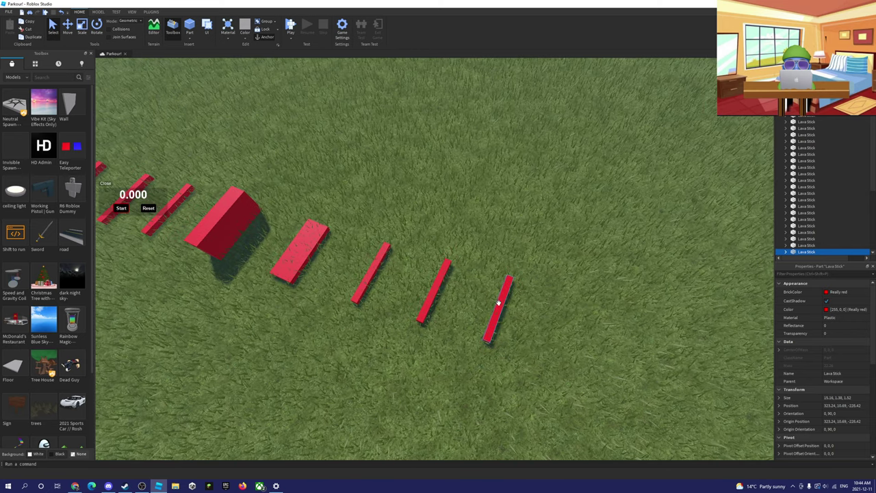
pyautogui.moveTo(498, 303); pyautogui.dragTo(540, 319)
pyautogui.press('d')
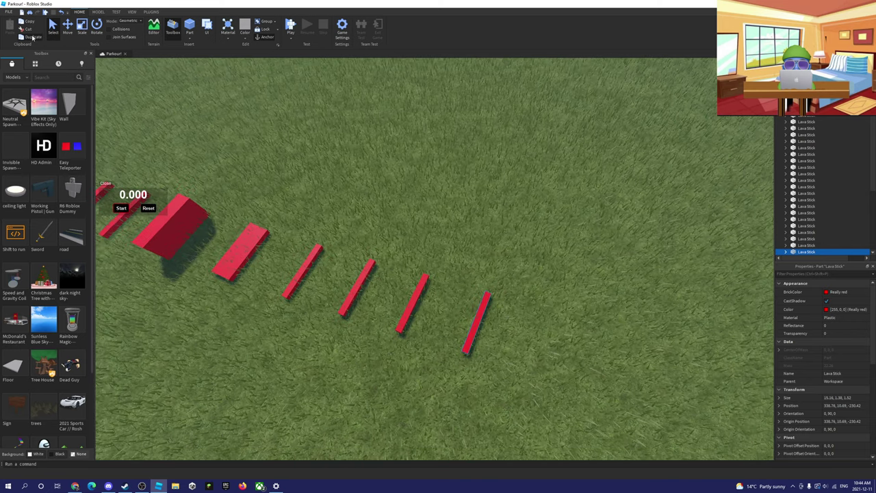
# Step: Duplicate the last low Lava Stick, place the copy about 4.5 studs beyond it, and widen the copy to 5.52 studs
pyautogui.hotkey('ctrl', 'd')
pyautogui.moveTo(483, 308); pyautogui.dragTo(498, 321)
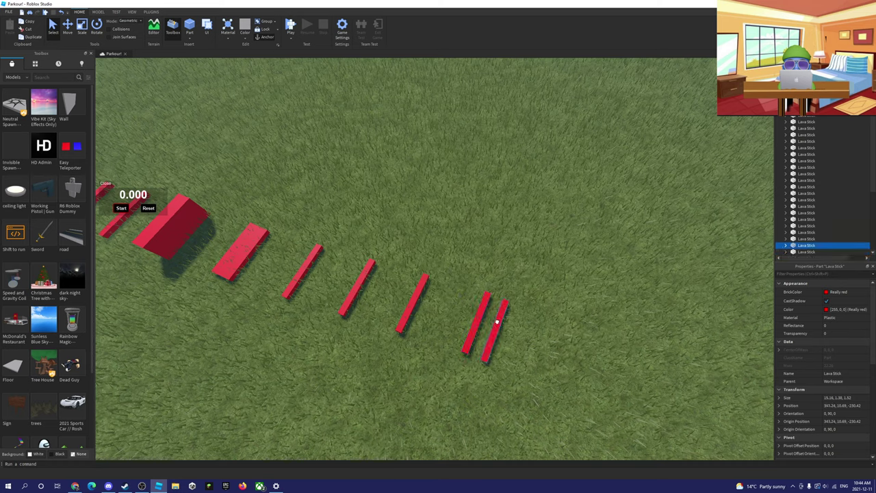
pyautogui.moveTo(507, 309); pyautogui.dragTo(497, 315, button='right')
pyautogui.press('w')
pyautogui.moveTo(503, 350); pyautogui.dragTo(504, 348, button='right')
pyautogui.press('w')
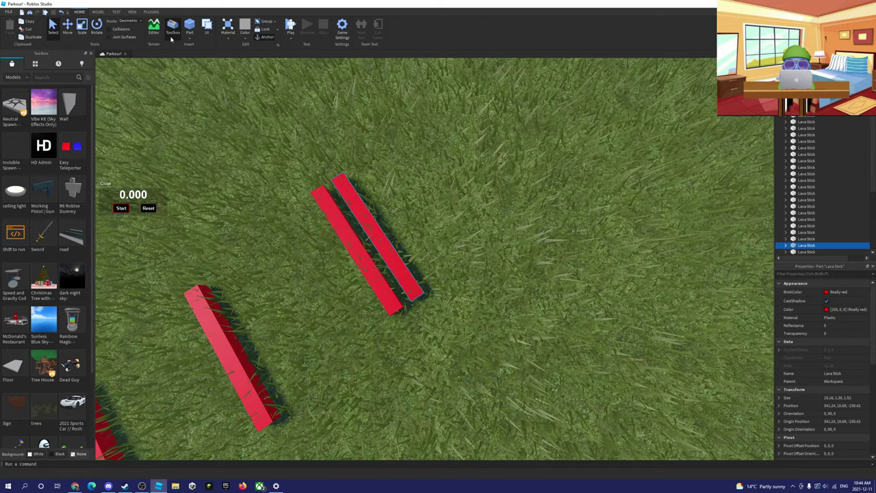
pyautogui.press('a')
pyautogui.click(67, 31)
pyautogui.moveTo(433, 214); pyautogui.dragTo(453, 201)
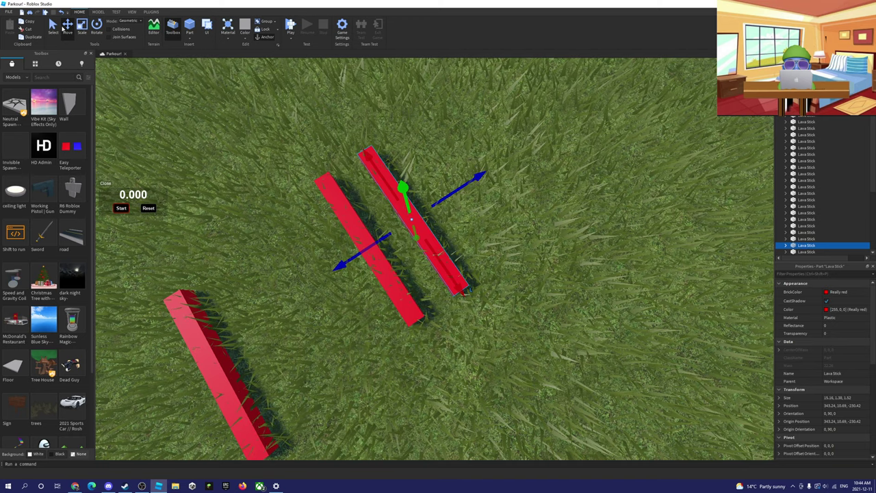
pyautogui.moveTo(449, 196); pyautogui.dragTo(469, 200)
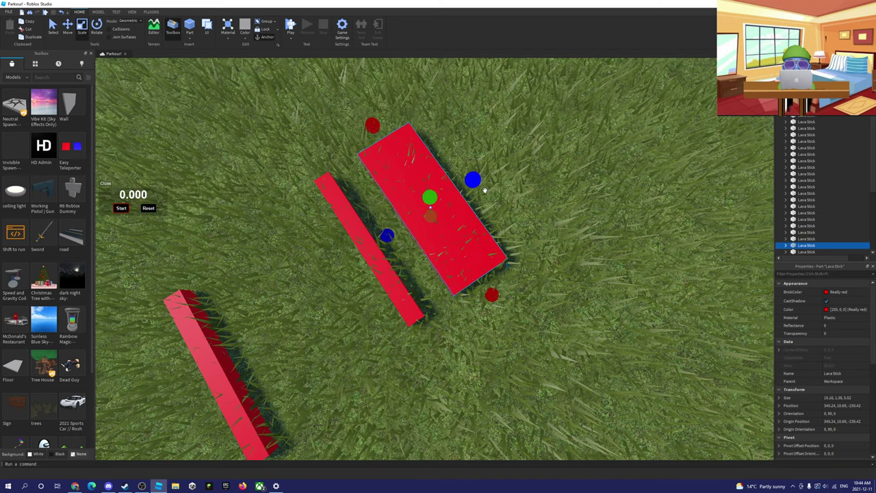
# Step: Duplicate the 5.52-stud-wide Lava Stick, place the copy about 30 studs beyond it, and scale the copy's height to 9.38 studs
pyautogui.moveTo(485, 191); pyautogui.dragTo(491, 203, button='right')
pyautogui.scroll(-3, 485, 191)
pyautogui.press('d')
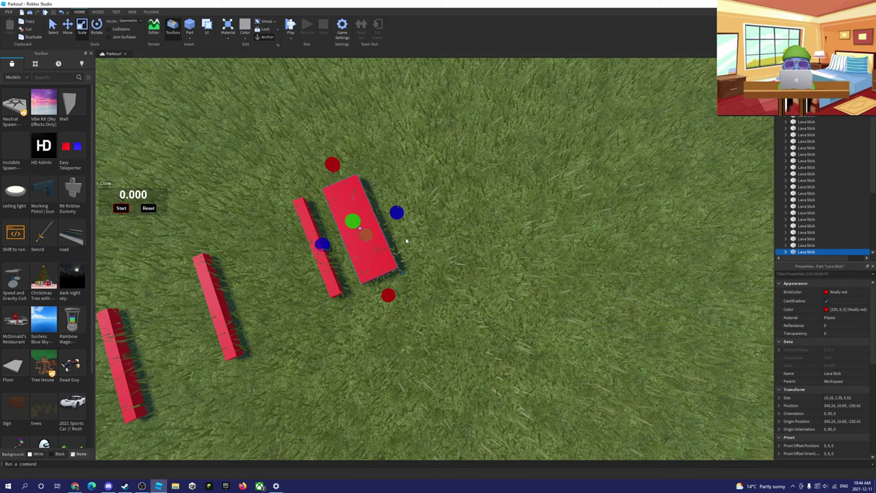
pyautogui.moveTo(400, 244); pyautogui.dragTo(551, 202)
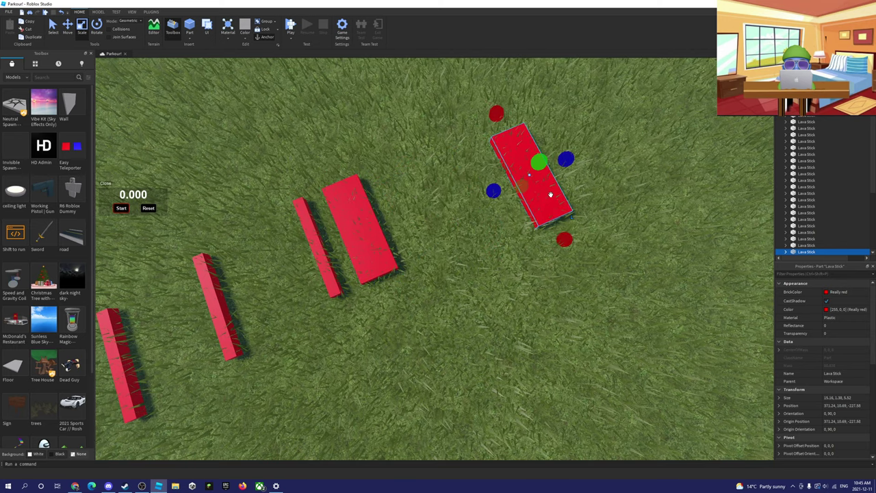
pyautogui.press('d')
pyautogui.press('d')
pyautogui.moveTo(477, 154); pyautogui.dragTo(471, 162)
pyautogui.moveTo(486, 192); pyautogui.dragTo(469, 189)
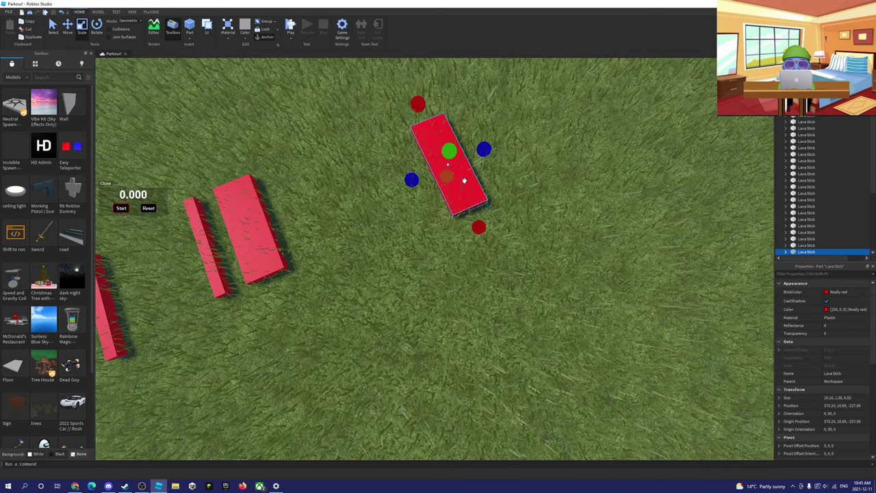
pyautogui.moveTo(449, 151); pyautogui.dragTo(460, 132)
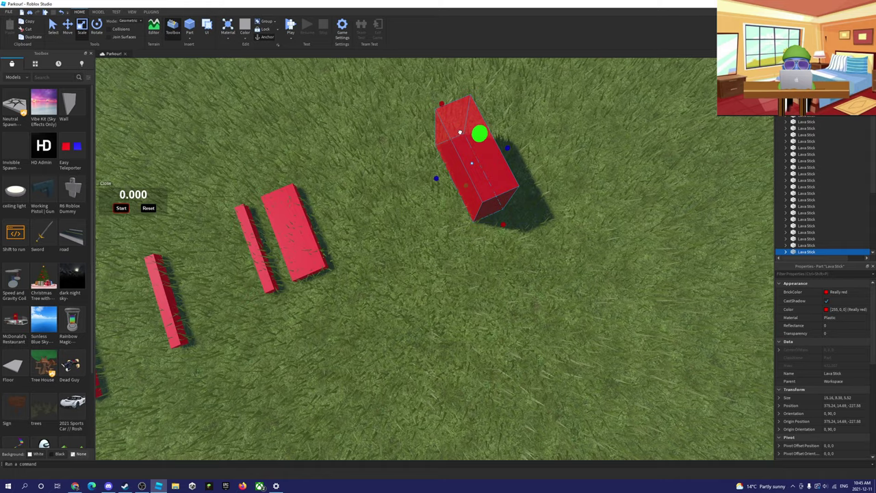
# Step: Widen the tall Lava Stick at the far end of the course to 9.52 studs by scaling both broad sides outward
pyautogui.moveTo(460, 132); pyautogui.dragTo(425, 147, button='right')
pyautogui.scroll(3, 468, 150)
pyautogui.scroll(-2, 425, 147)
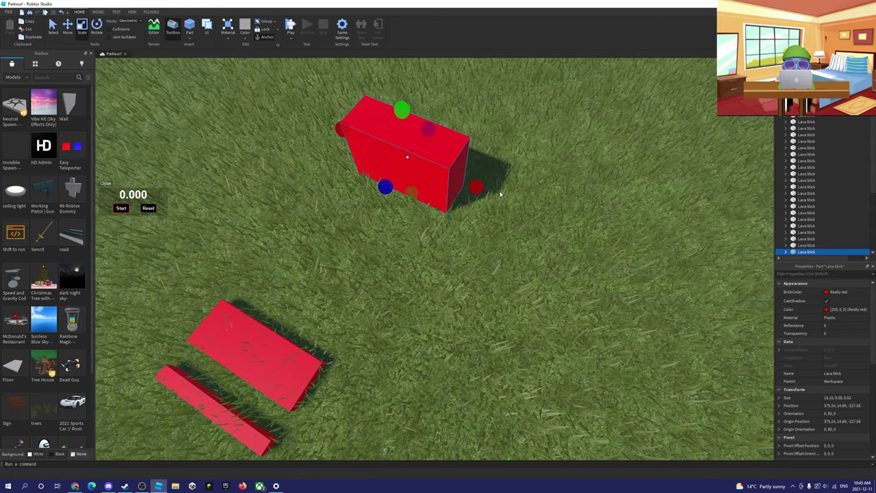
pyautogui.press('d')
pyautogui.moveTo(499, 194)
pyautogui.mouseDown(button='right')
pyautogui.moveTo(495, 186)
pyautogui.moveTo(473, 244)
pyautogui.moveTo(517, 196)
pyautogui.mouseUp(button='right')
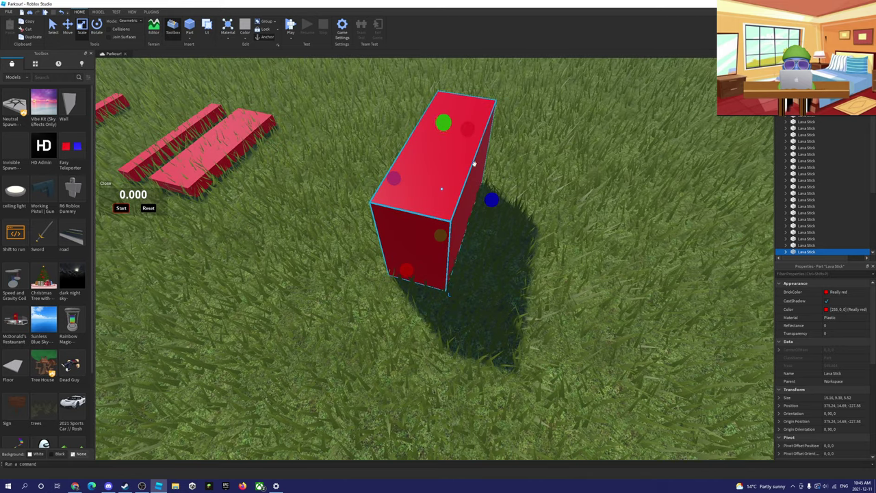
pyautogui.moveTo(492, 200); pyautogui.dragTo(530, 219)
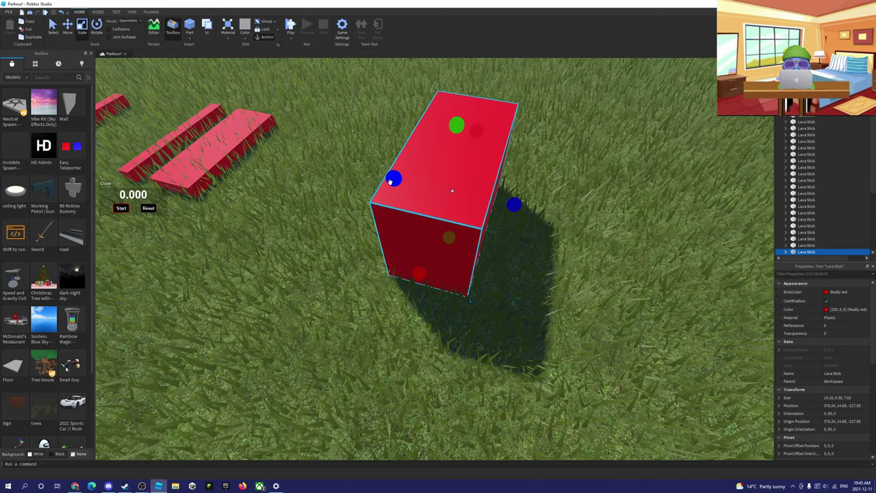
pyautogui.moveTo(390, 181); pyautogui.dragTo(379, 180)
pyautogui.moveTo(420, 207); pyautogui.dragTo(453, 193, button='right')
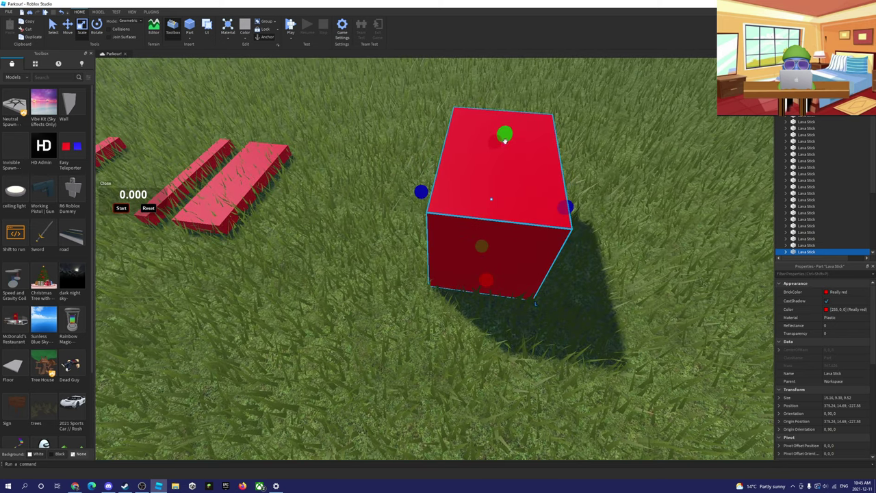
# Step: Scale the same Lava Stick block to 19.16 studs long and 11.38 studs high
pyautogui.moveTo(505, 140); pyautogui.dragTo(431, 187, button='right')
pyautogui.moveTo(448, 256); pyautogui.dragTo(447, 257)
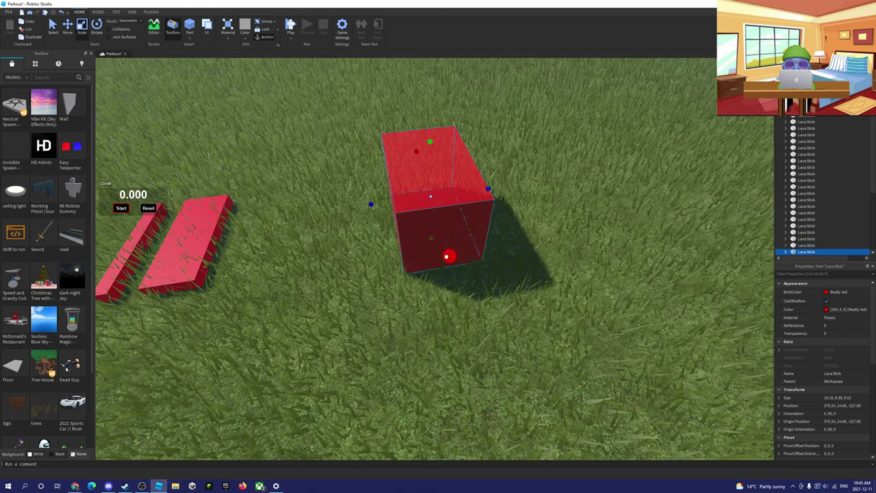
pyautogui.moveTo(417, 144); pyautogui.dragTo(414, 136)
pyautogui.moveTo(414, 157); pyautogui.dragTo(422, 176, button='right')
pyautogui.moveTo(423, 176); pyautogui.dragTo(438, 170)
pyautogui.moveTo(431, 175); pyautogui.dragTo(422, 188, button='right')
# Step: Duplicate the second checkpoint spawn and place the copy between the two tall walls farther along, at about X 161.8, Z -209.84
pyautogui.press('w')
pyautogui.scroll(-4, 422, 187)
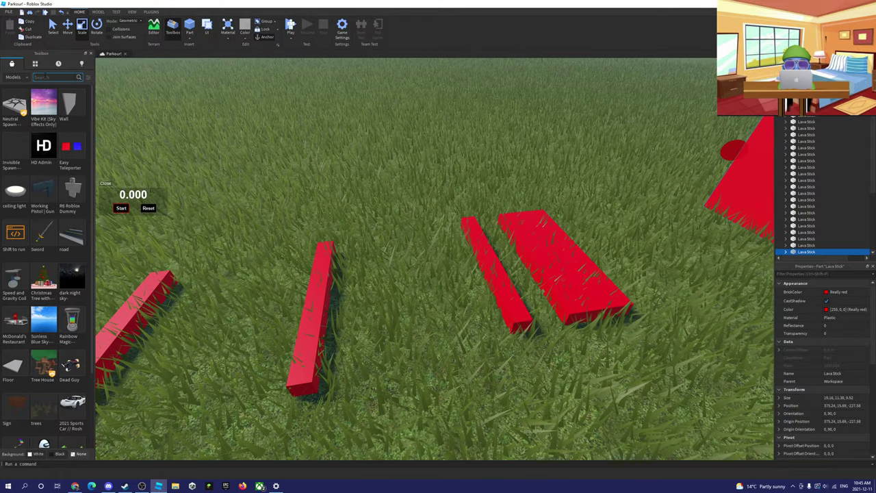
pyautogui.click(370, 241)
pyautogui.moveTo(322, 279); pyautogui.dragTo(268, 302, button='right')
pyautogui.press('w')
pyautogui.press('s')
pyautogui.press('a')
pyautogui.click(277, 300)
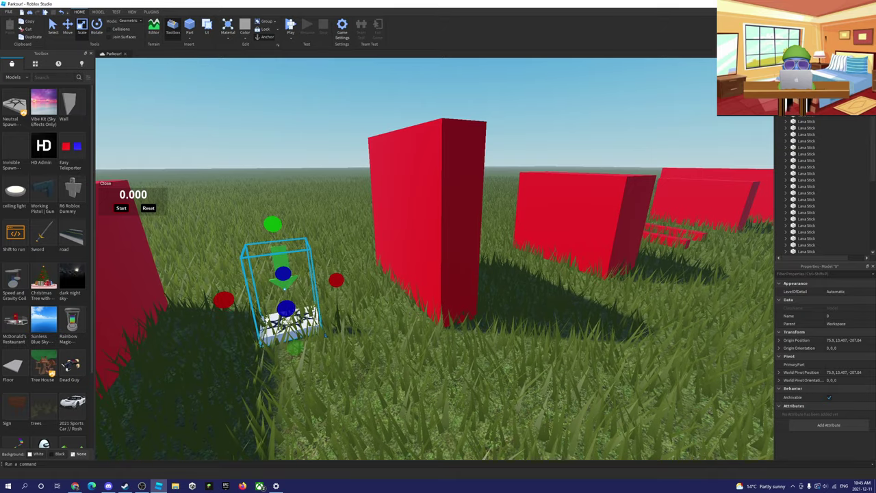
pyautogui.moveTo(301, 315); pyautogui.dragTo(513, 274)
pyautogui.press('d')
pyautogui.moveTo(554, 310); pyautogui.dragTo(513, 273, button='right')
pyautogui.press('s')
pyautogui.moveTo(513, 274); pyautogui.dragTo(432, 226)
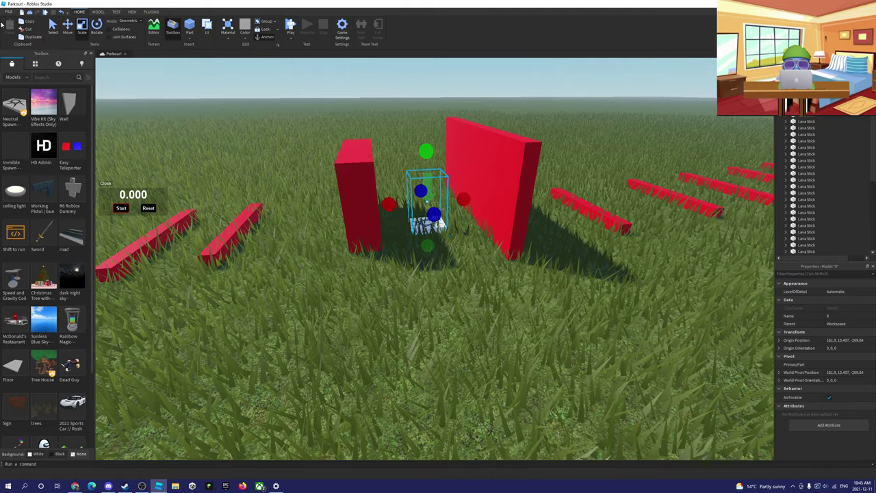
# Step: Add two more checkpoint spawn copies, one before the last low stick at X 332.1 and one before the next tall block at X 247.9
pyautogui.moveTo(421, 224); pyautogui.dragTo(408, 280)
pyautogui.moveTo(439, 274); pyautogui.dragTo(288, 227, button='right')
pyautogui.press('d')
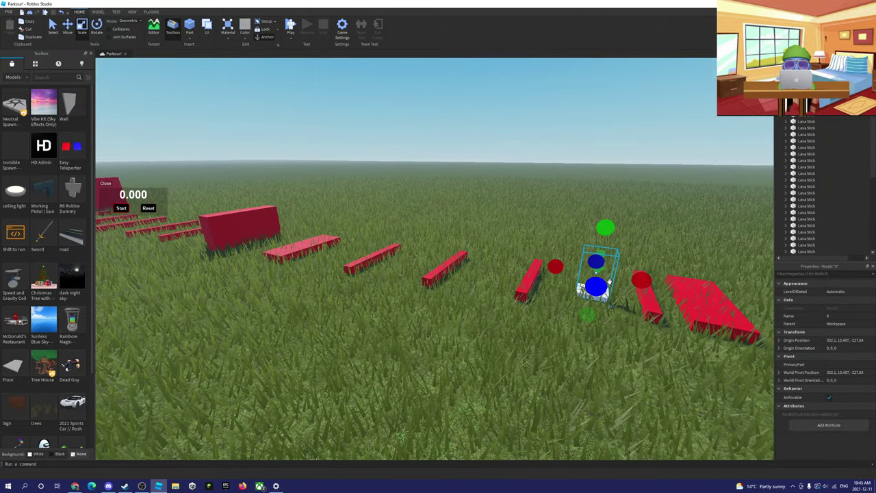
pyautogui.press('a')
pyautogui.moveTo(602, 298); pyautogui.dragTo(465, 282)
pyautogui.press('w')
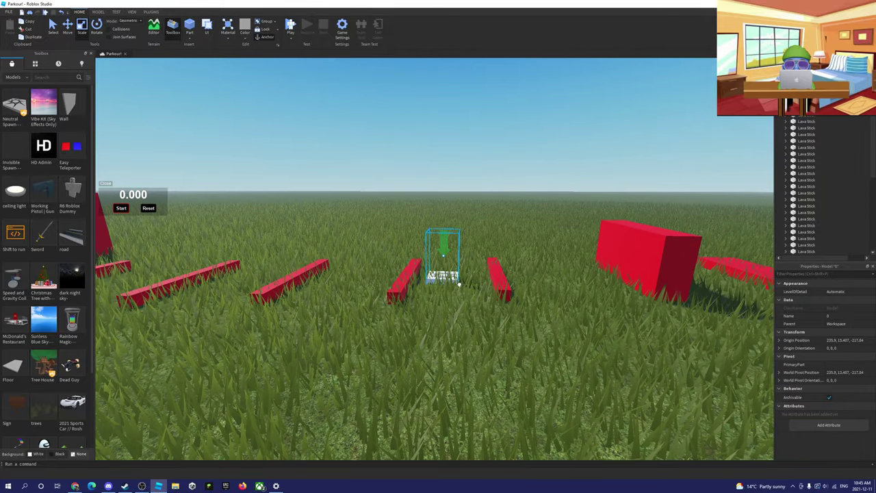
pyautogui.moveTo(556, 292); pyautogui.dragTo(565, 284)
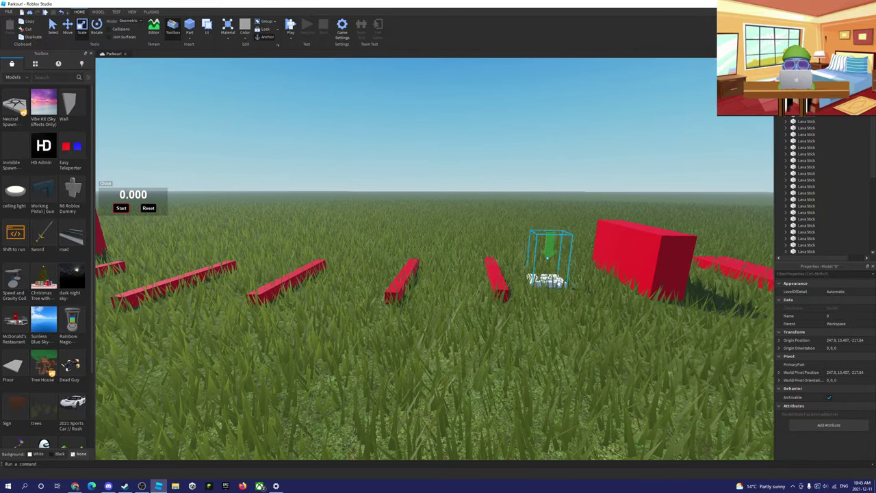
pyautogui.moveTo(560, 286); pyautogui.dragTo(504, 241, button='right')
pyautogui.scroll(-5, 561, 289)
pyautogui.press('d')
pyautogui.press('a')
pyautogui.scroll(6, 665, 284)
pyautogui.scroll(-5, 504, 242)
# Step: Set the walk speed to 20 in the World section of the game settings and save the settings
pyautogui.click(9, 12)
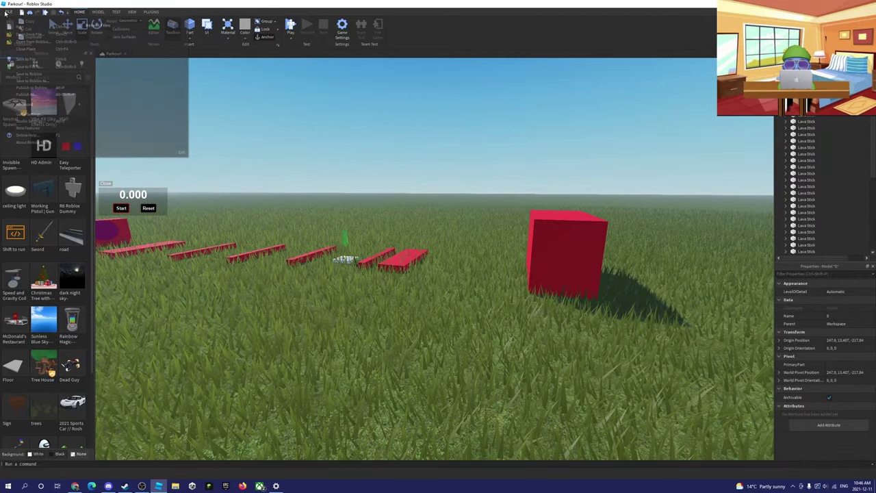
pyautogui.click(58, 115)
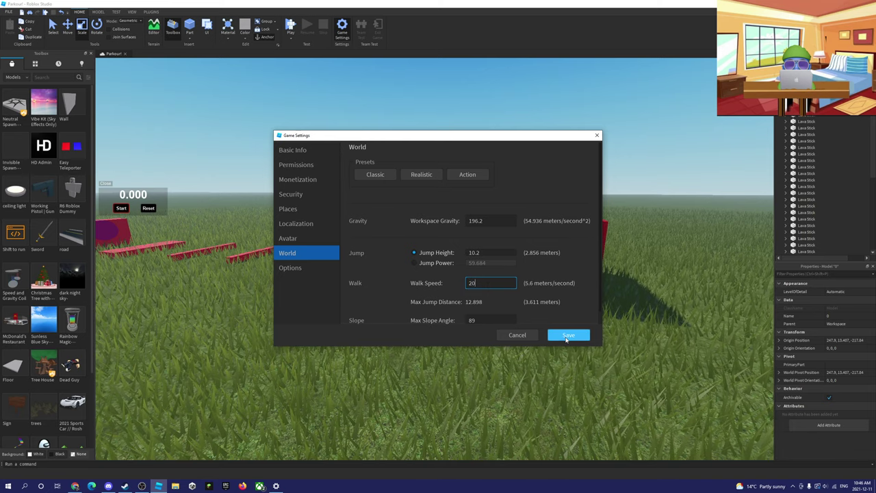
pyautogui.click(567, 336)
# Step: Start a play test, dismiss the third-party sales error, and start the on-screen timer
pyautogui.click(291, 25)
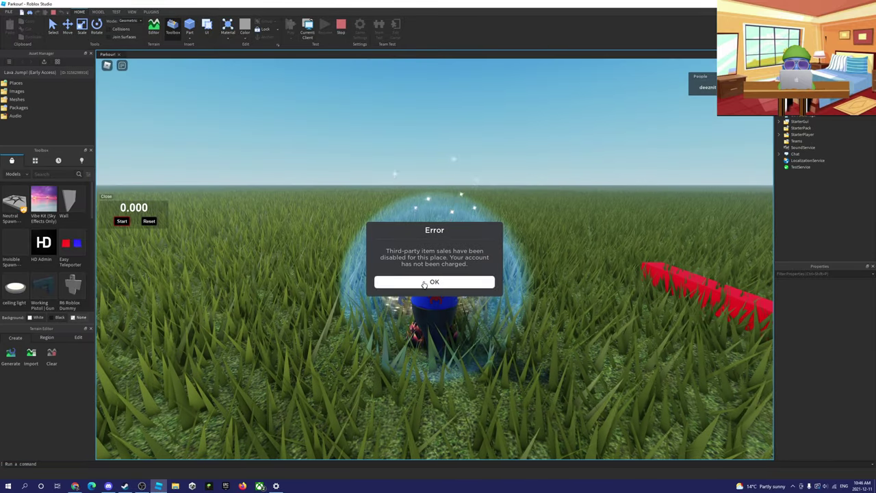
pyautogui.click(424, 283)
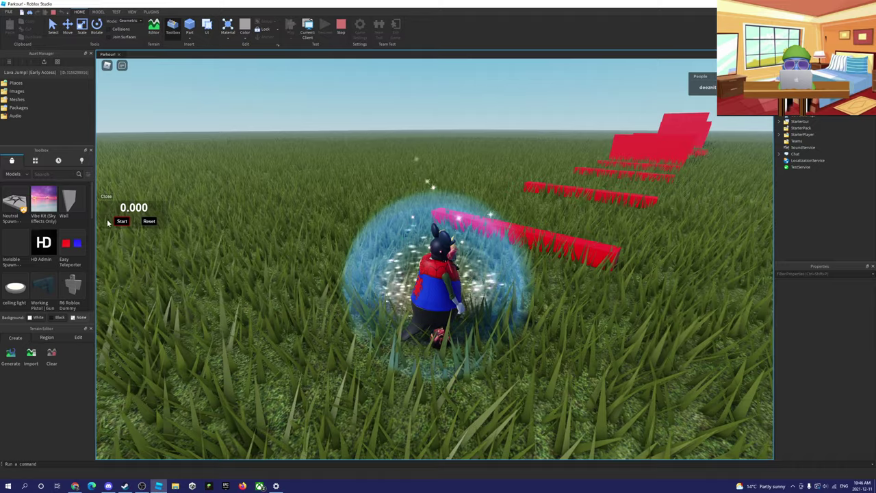
pyautogui.click(122, 221)
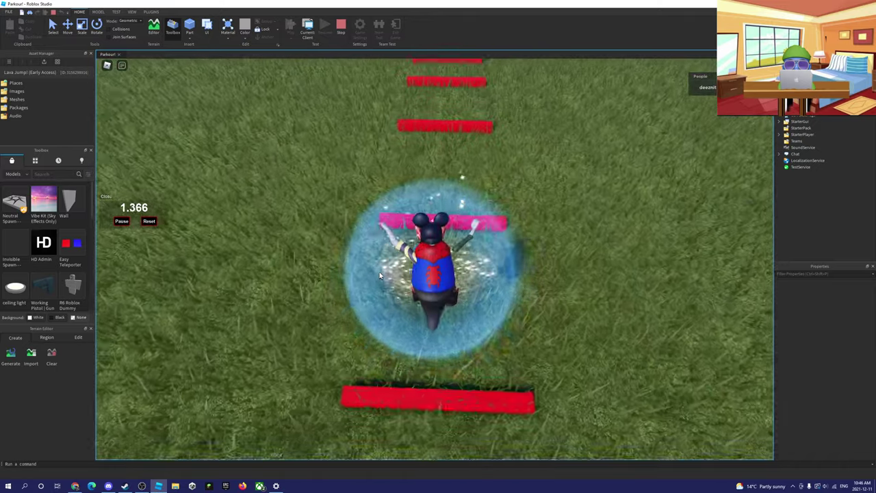
# Step: Play through the opening low Lava Sticks and around the first wall to the first checkpoint spawn, continuing over the sticks beyond it
pyautogui.press('w')
pyautogui.press('space')
pyautogui.press('space')
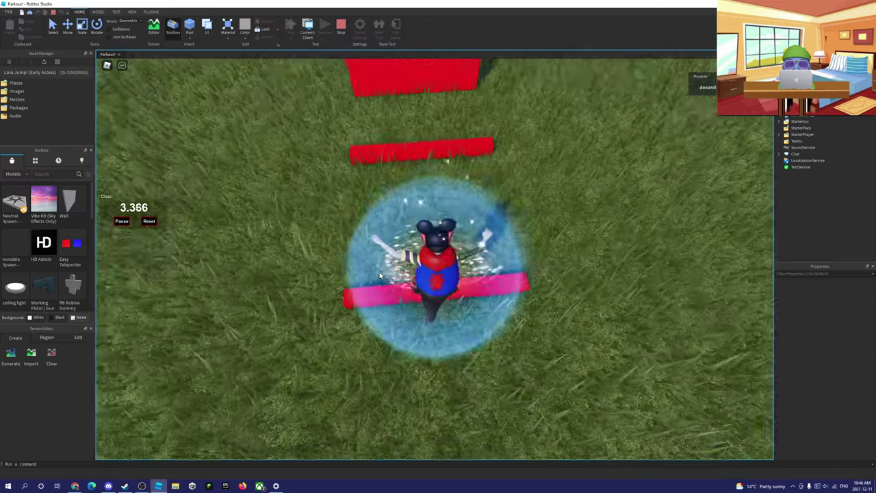
pyautogui.press('w')
pyautogui.press('space')
pyautogui.press('space')
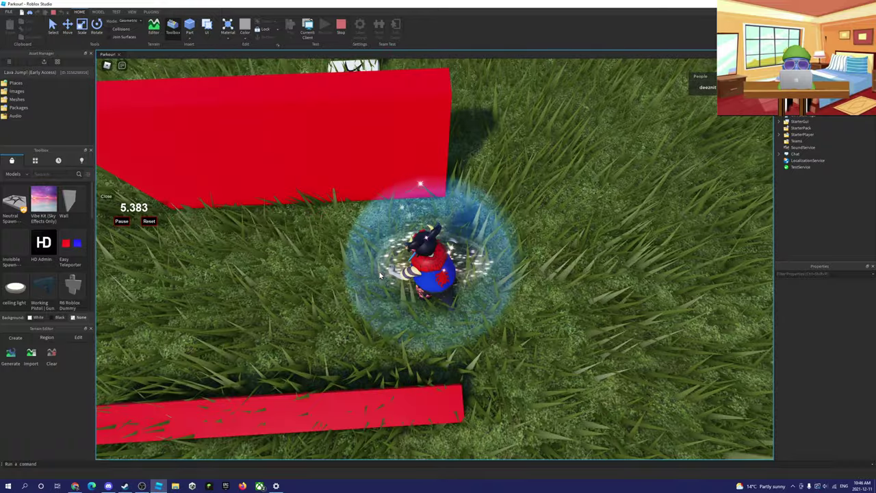
pyautogui.press('w')
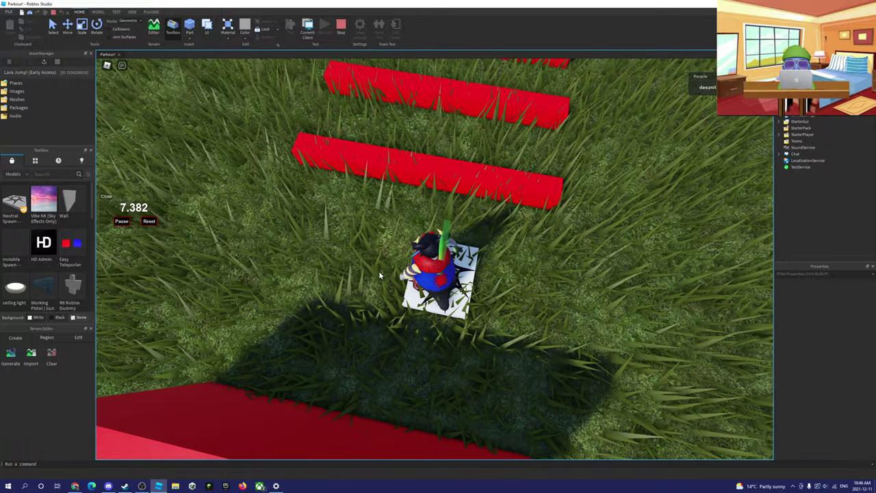
pyautogui.press('space')
pyautogui.press('w')
pyautogui.press('space')
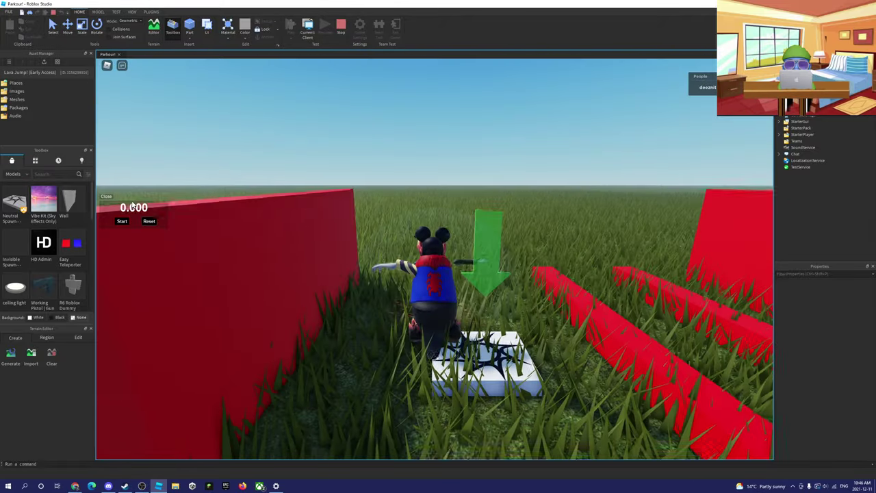
# Step: Play from the first checkpoint over the low and tall obstacles to the third checkpoint spawn between the two walls
pyautogui.click(121, 221)
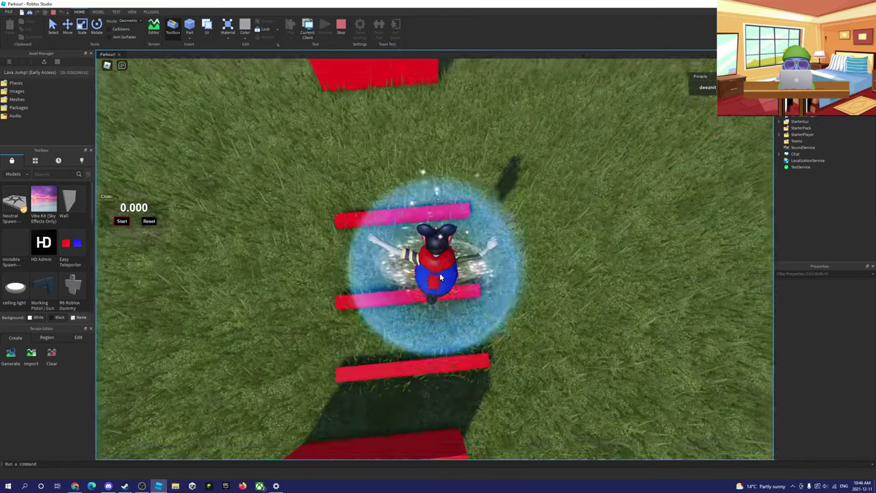
pyautogui.press('w')
pyautogui.press('space')
pyautogui.press('space')
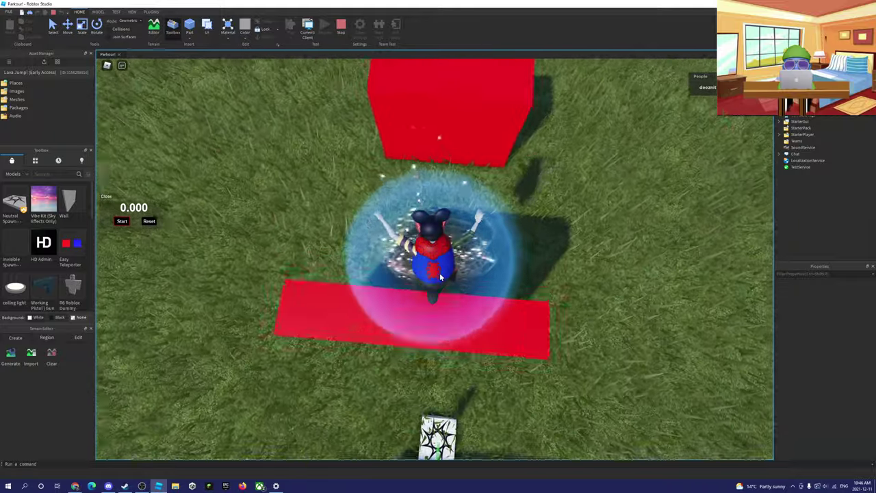
pyautogui.press('w')
pyautogui.press('space')
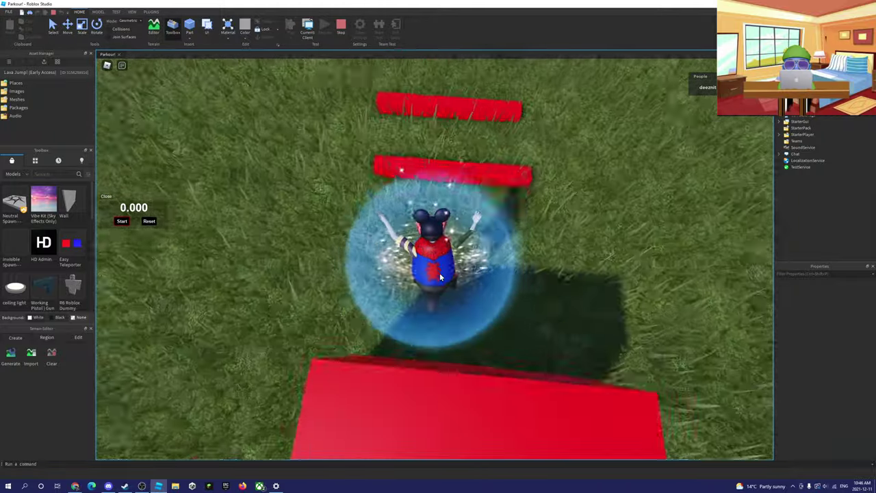
pyautogui.press('w')
pyautogui.press('space')
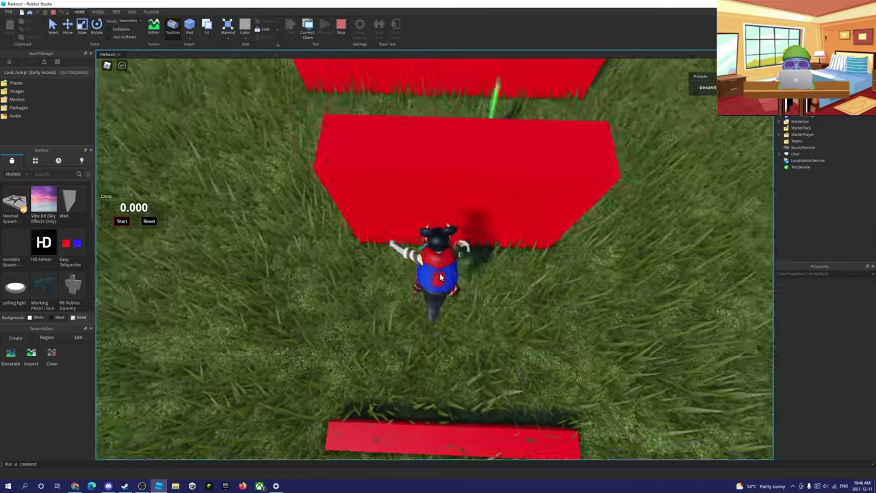
pyautogui.press('w')
pyautogui.press('space')
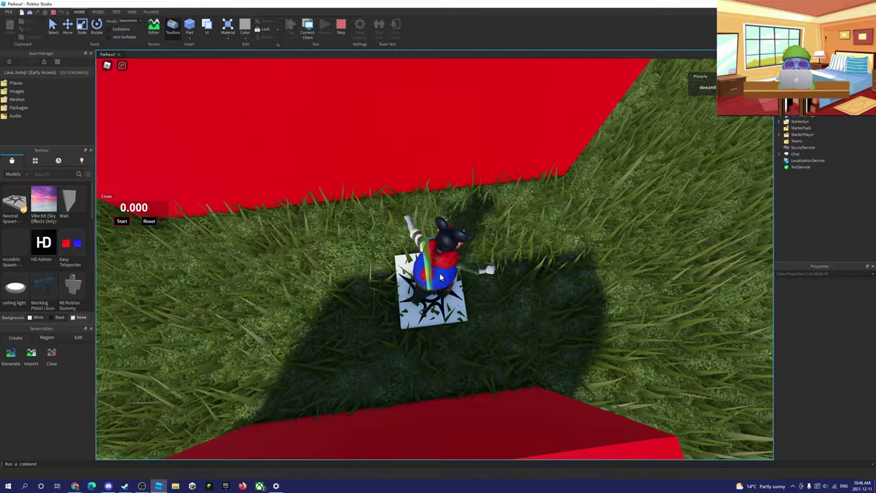
# Step: Check the whole course from above, and play over the row of low Lava Sticks to the fourth checkpoint spawn
pyautogui.scroll(-10, 441, 277)
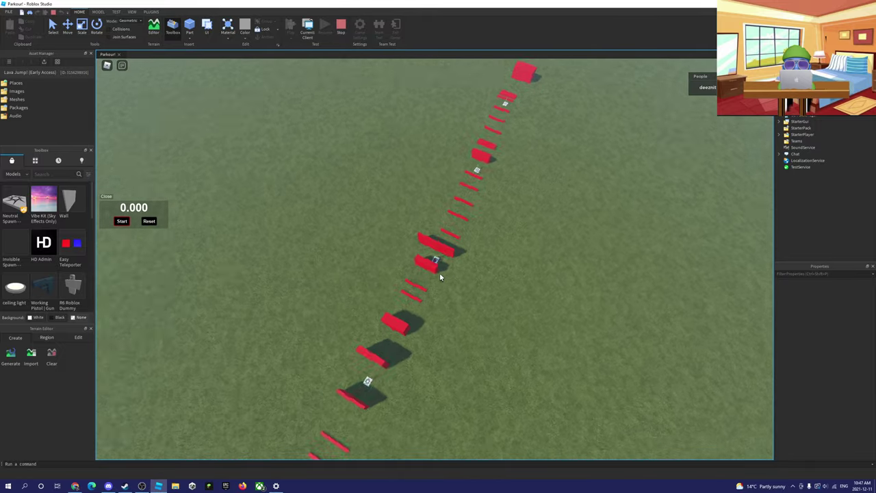
pyautogui.scroll(10, 439, 272)
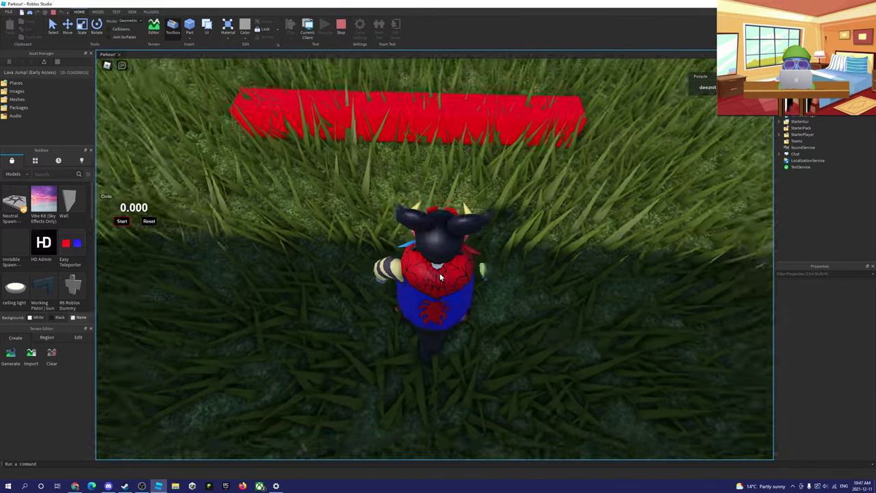
pyautogui.press('w')
pyautogui.press('space')
pyautogui.press('space')
pyautogui.press('space')
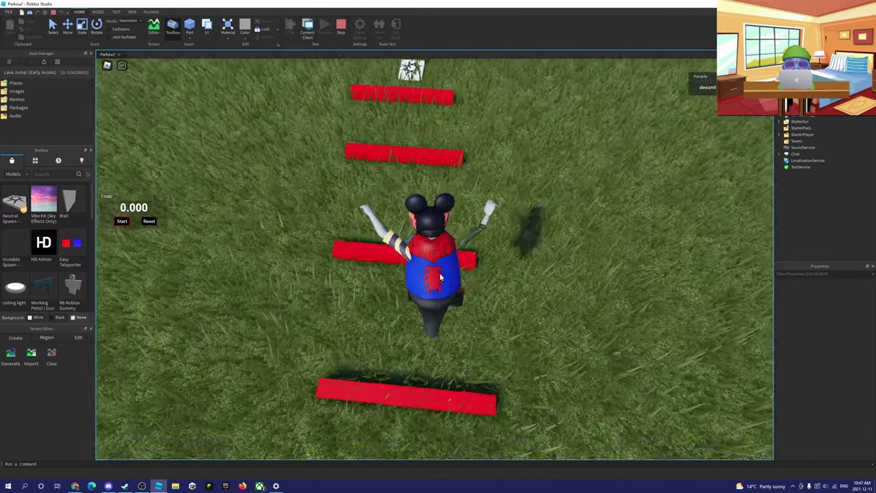
pyautogui.press('w')
pyautogui.press('space')
pyautogui.press('space')
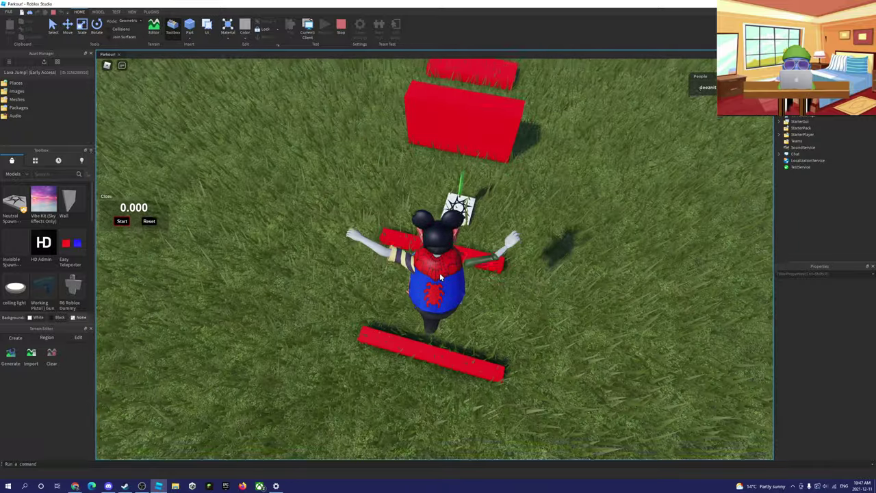
pyautogui.press('w')
pyautogui.press('space')
pyautogui.press('s')
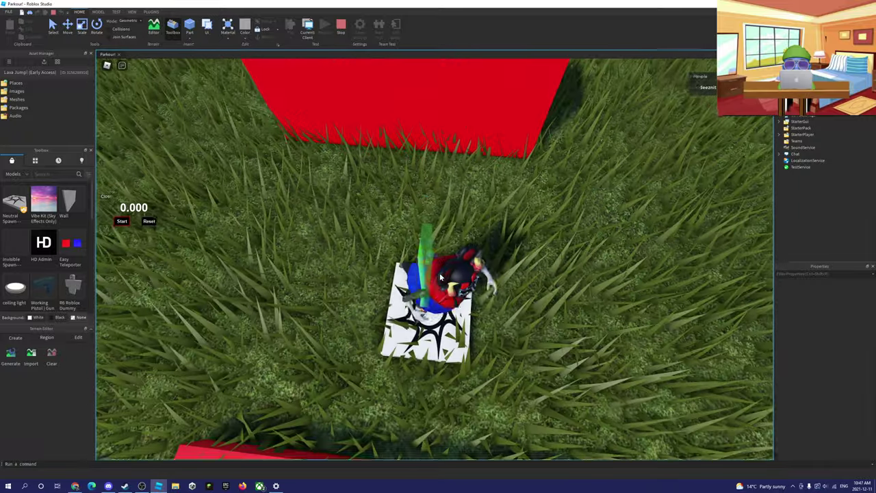
# Step: Test the obstacles beyond the fourth checkpoint spawn, and stop the play test
pyautogui.scroll(-10, 440, 277)
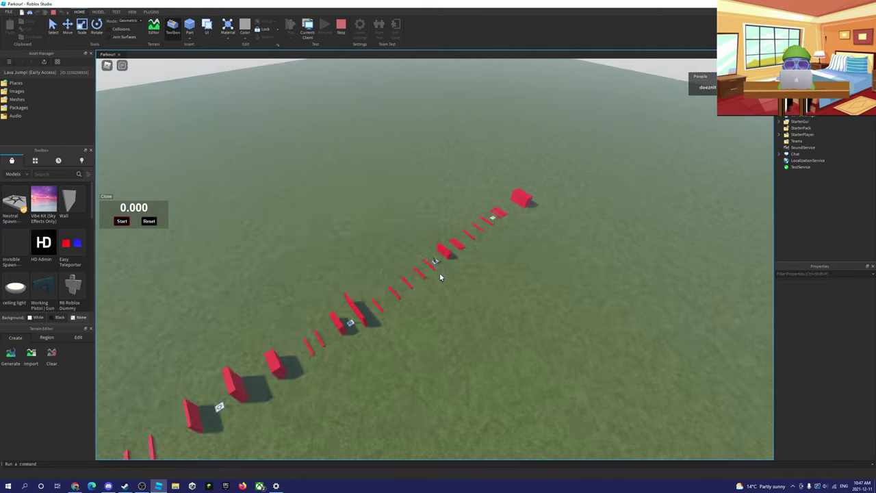
pyautogui.scroll(10, 440, 277)
pyautogui.press('w')
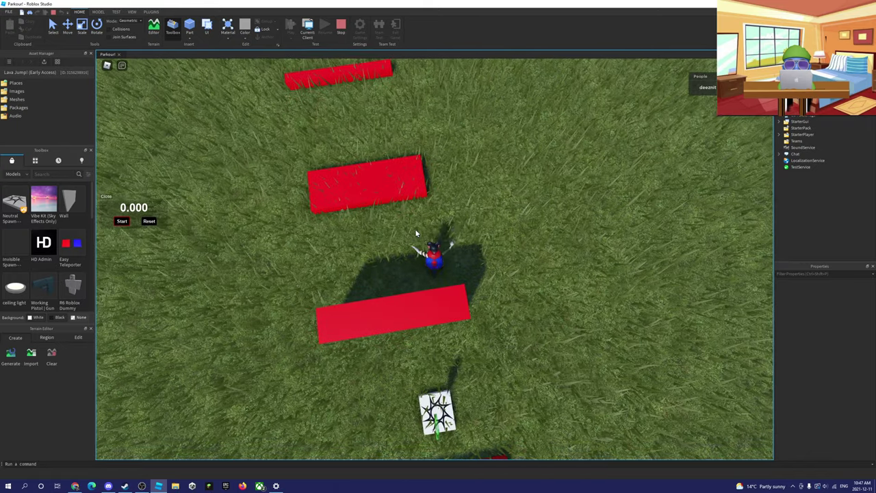
pyautogui.click(121, 222)
pyautogui.press('w')
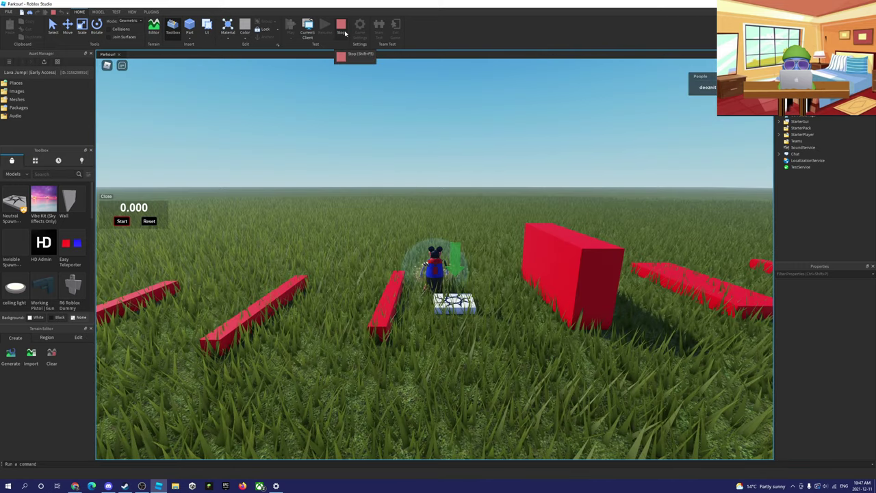
pyautogui.click(341, 25)
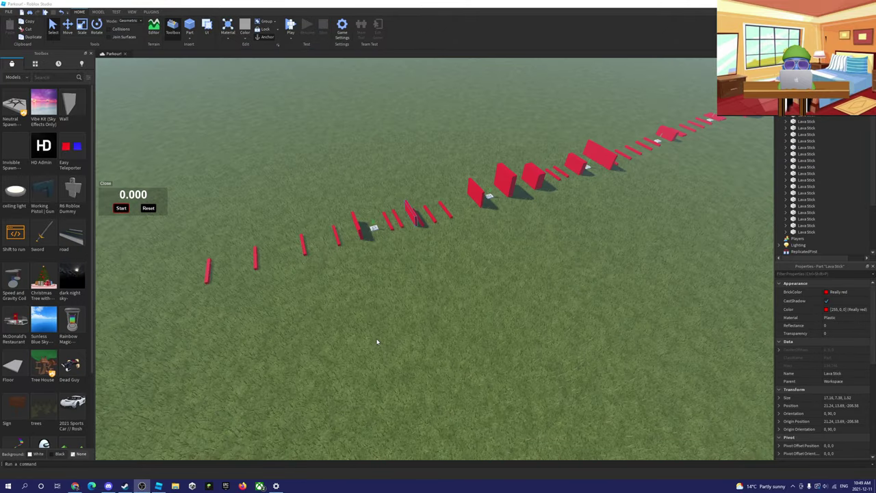
pyautogui.moveTo(377, 342); pyautogui.dragTo(377, 341, button='right')
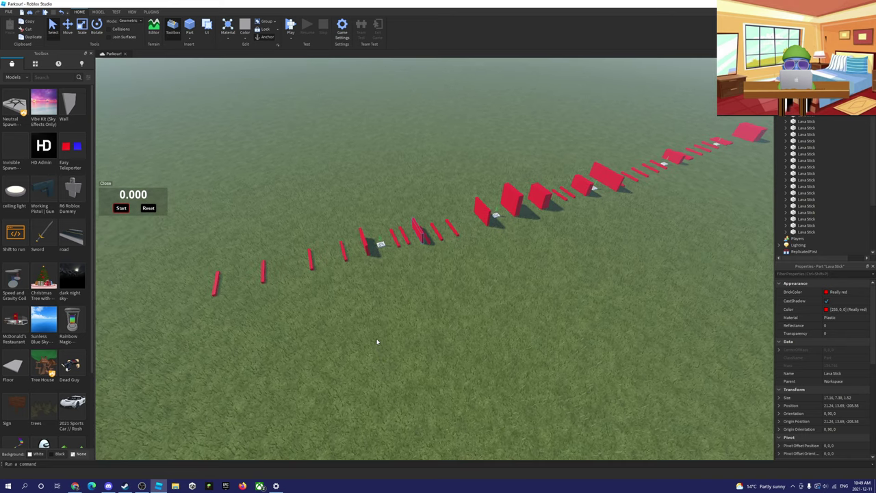